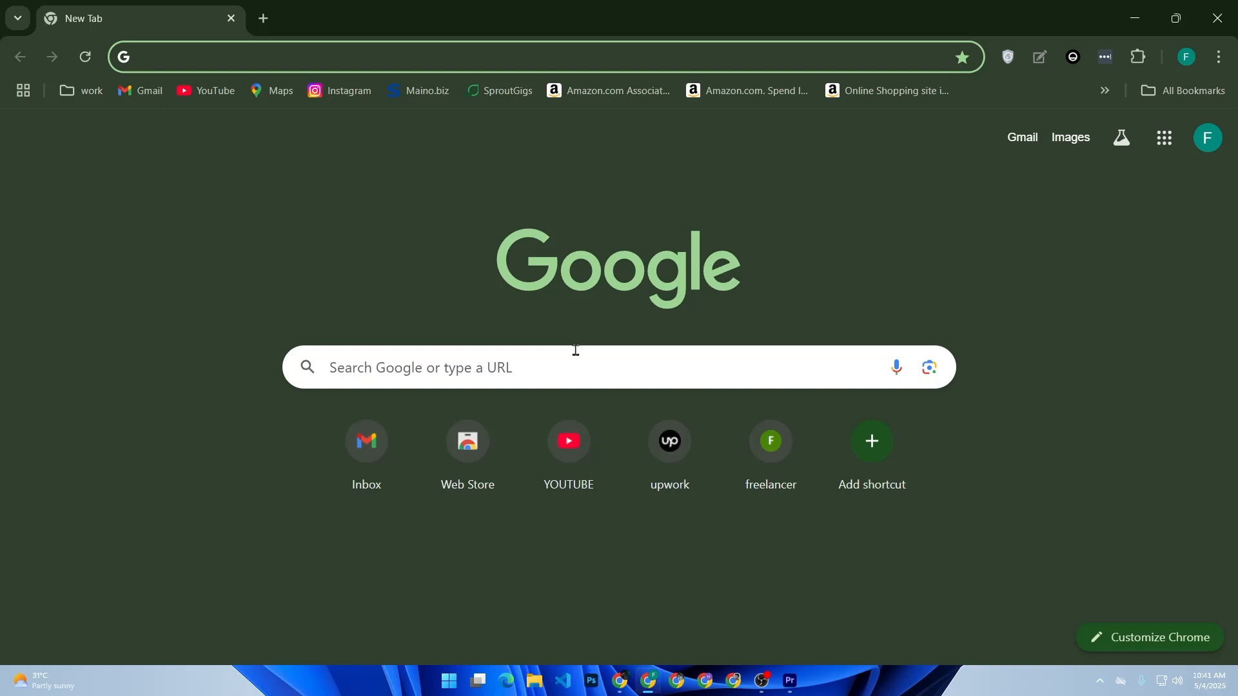
Open the paypal.com website
type("go")
key("BackSpace")
key("BackSpace")
key("BackSpace")
left_click(616, 261)
type("paypal.com")
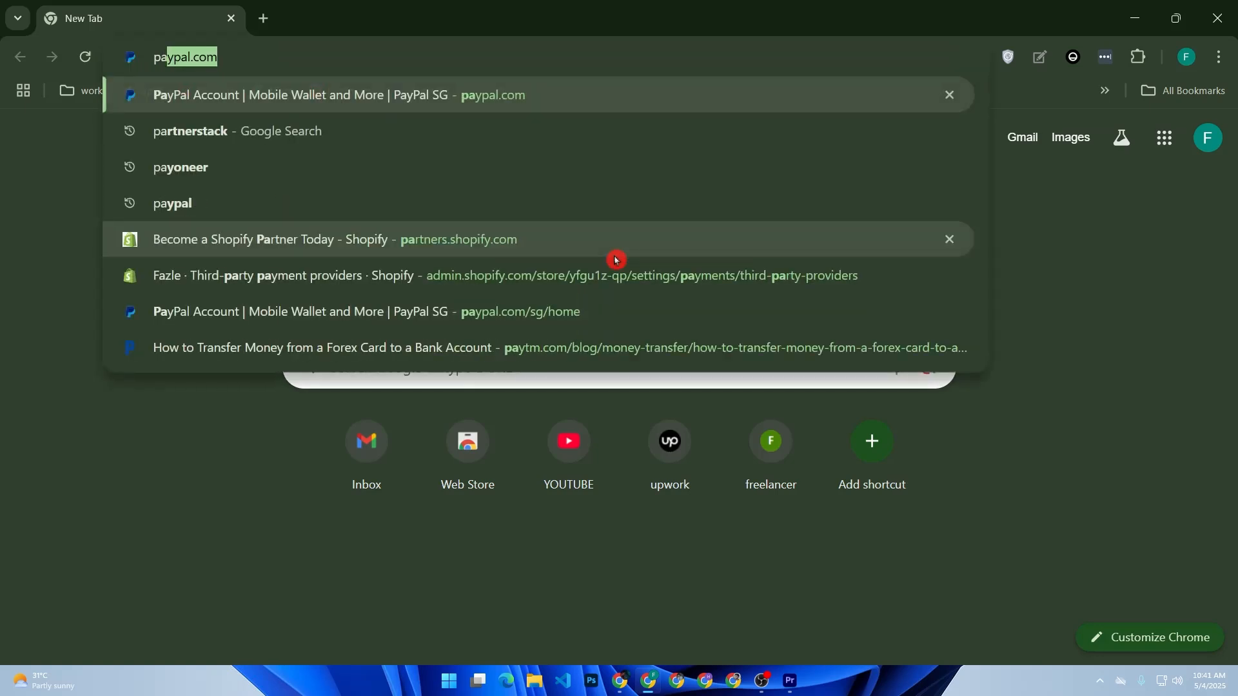
key("Return")
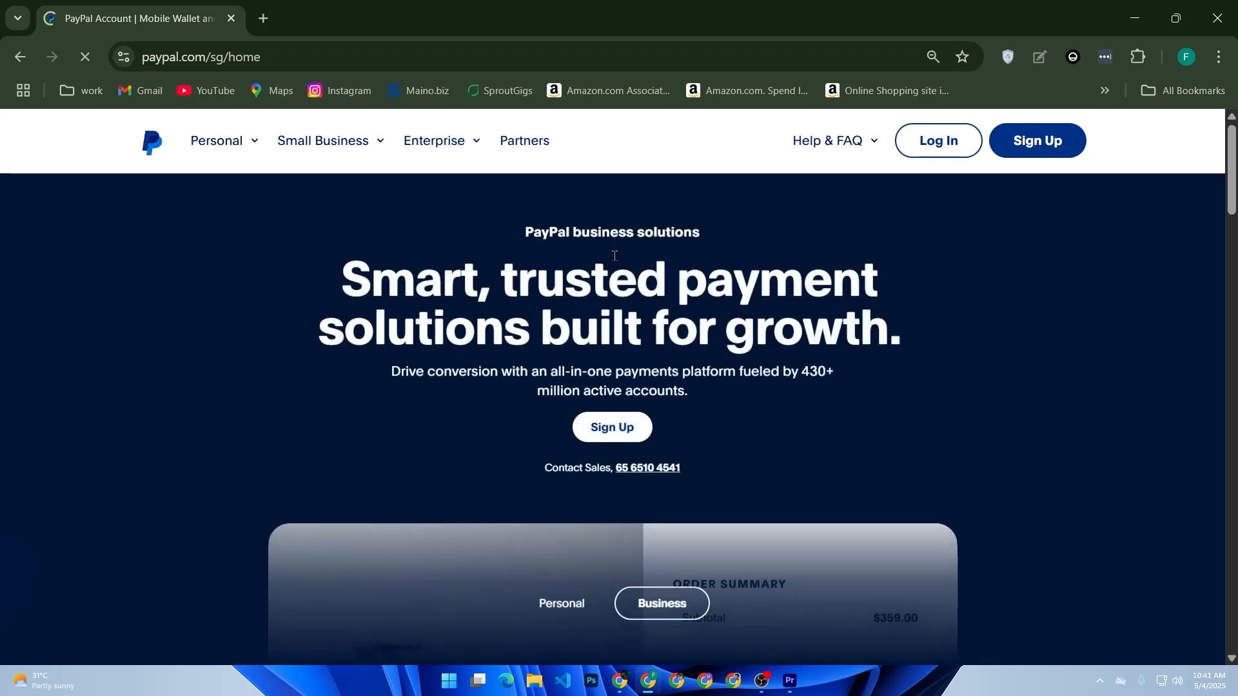
Show PayPal's Business solutions and open the business account sign-up form
left_click(687, 597)
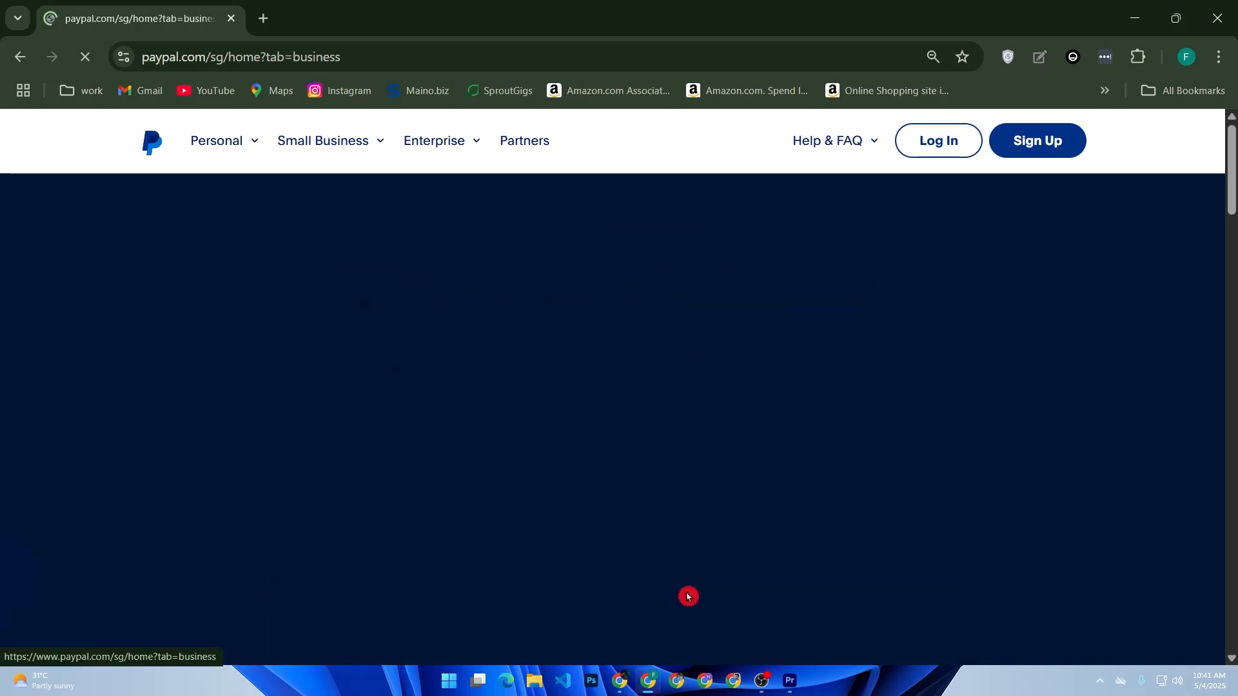
scroll(666, 603, "down", 5)
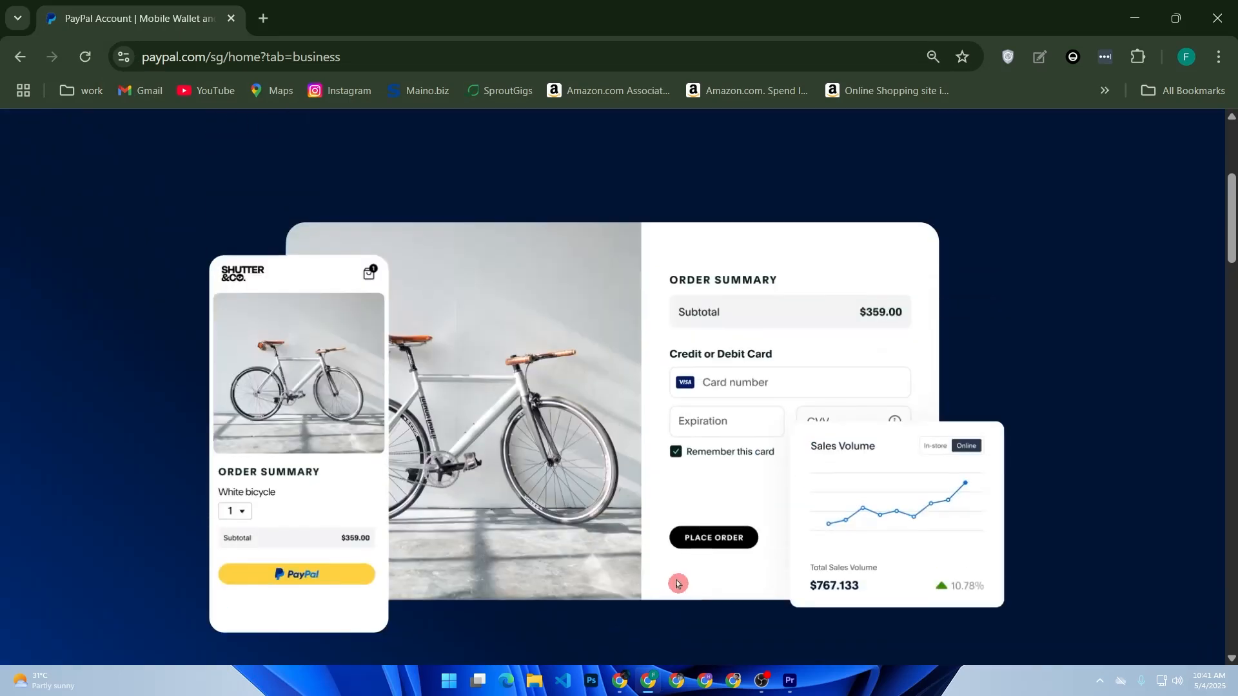
scroll(677, 585, "up", 5)
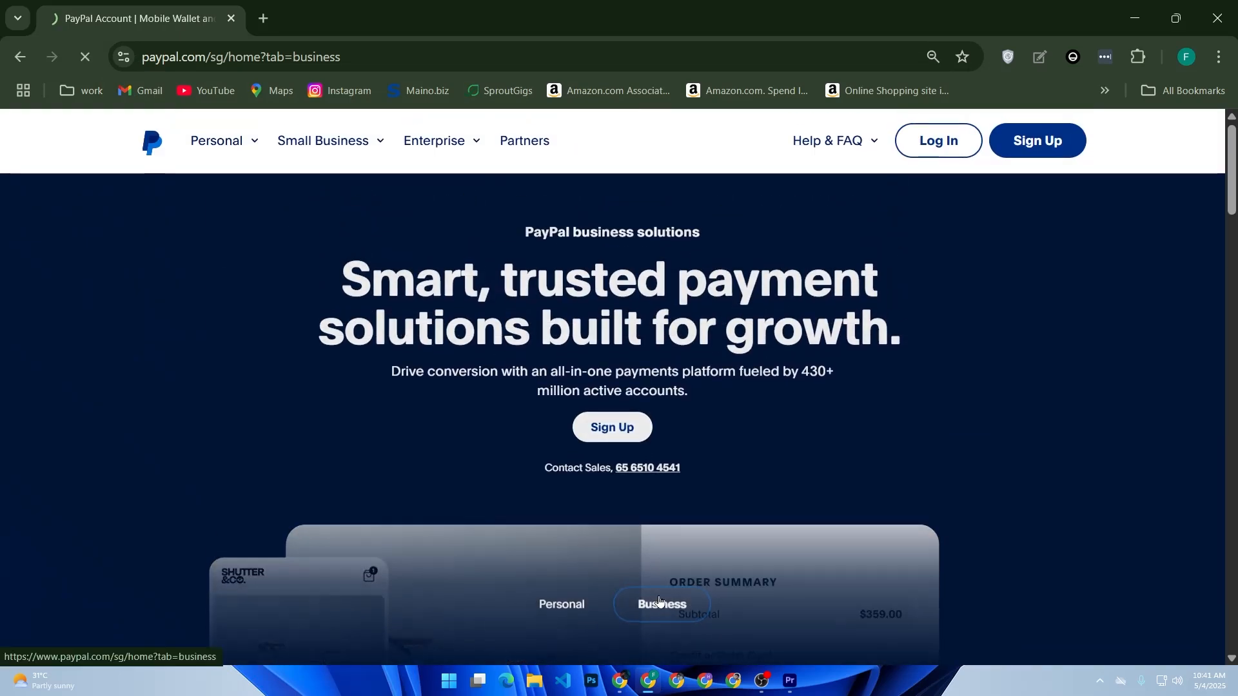
left_click(659, 602)
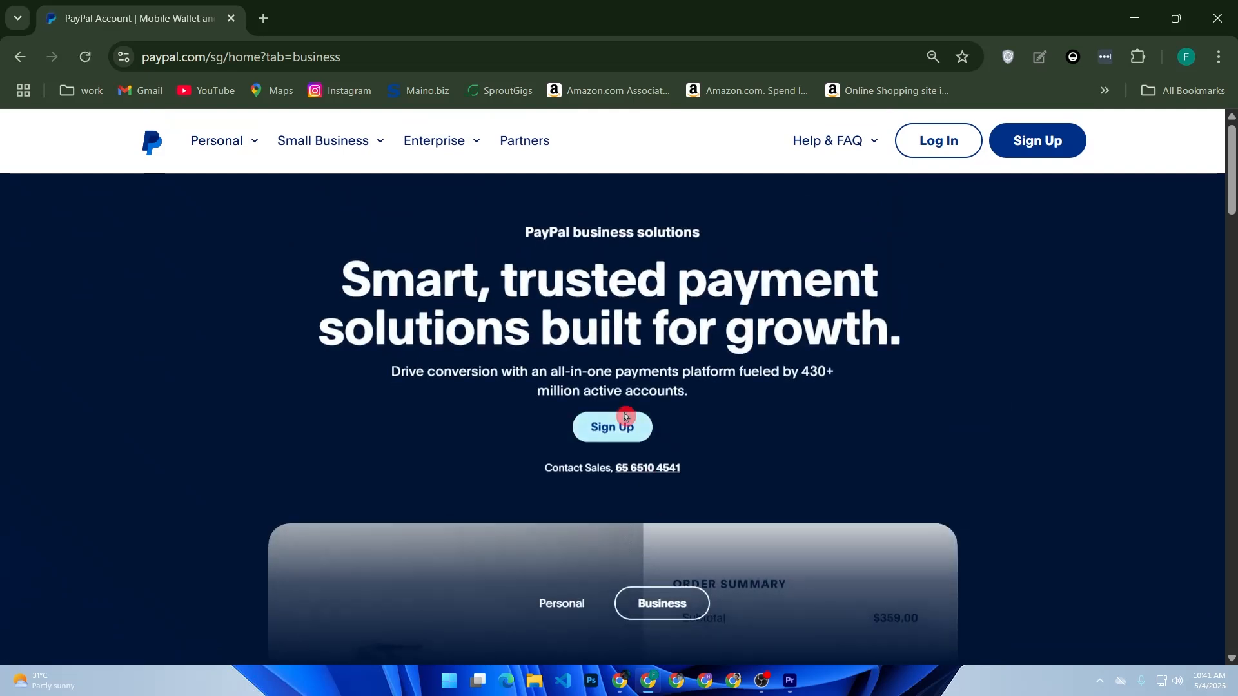
left_click(603, 438)
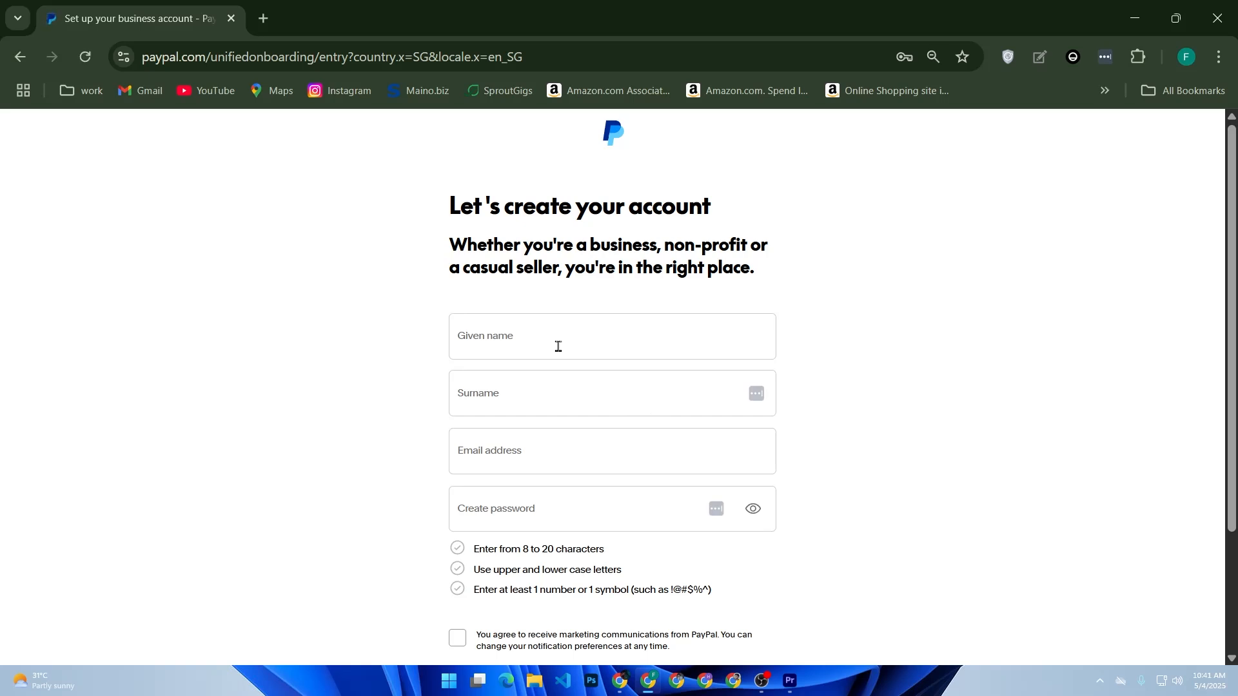
Examine the given name, surname, email address and password fields of the business account sign-up form
left_click(550, 330)
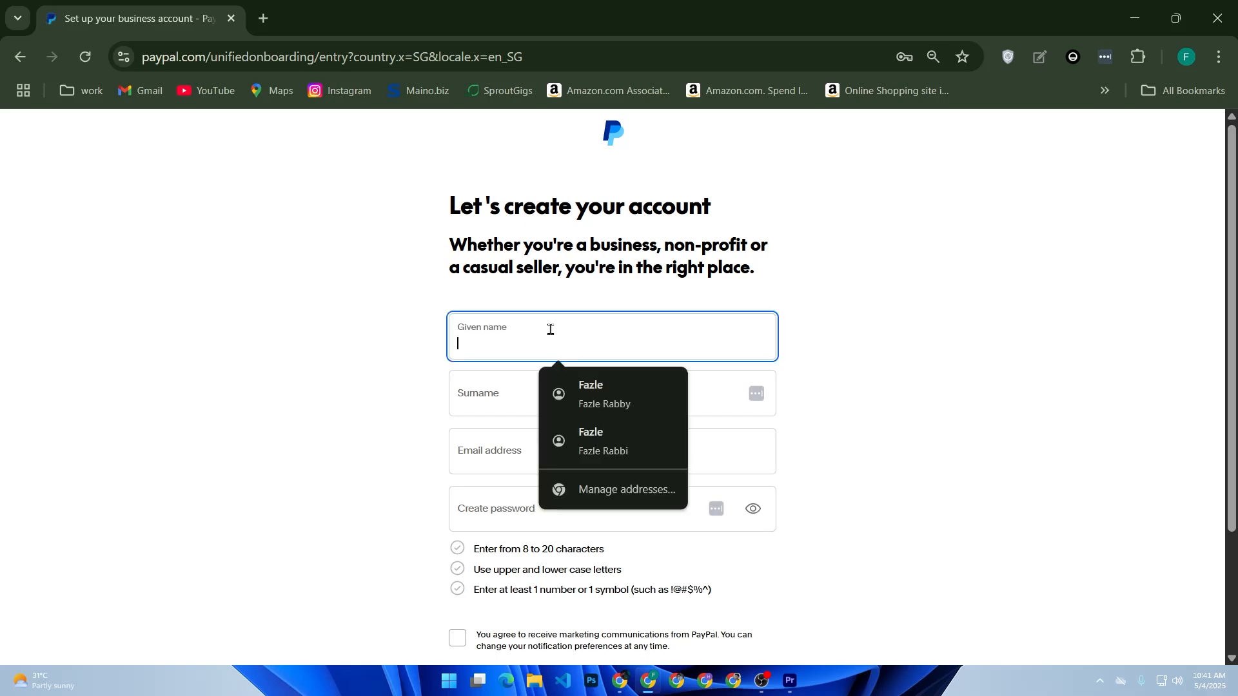
left_click(475, 387)
left_click(475, 433)
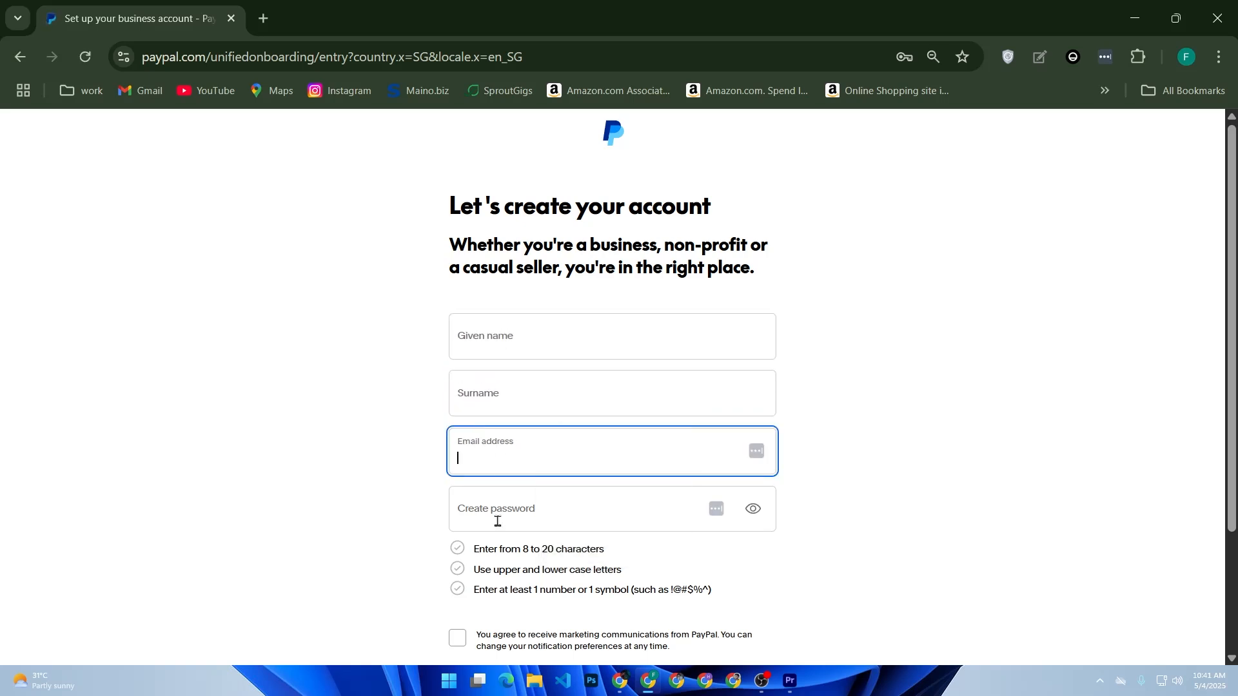
left_click(535, 509)
scroll(534, 512, "down", 3)
scroll(534, 511, "up", 3)
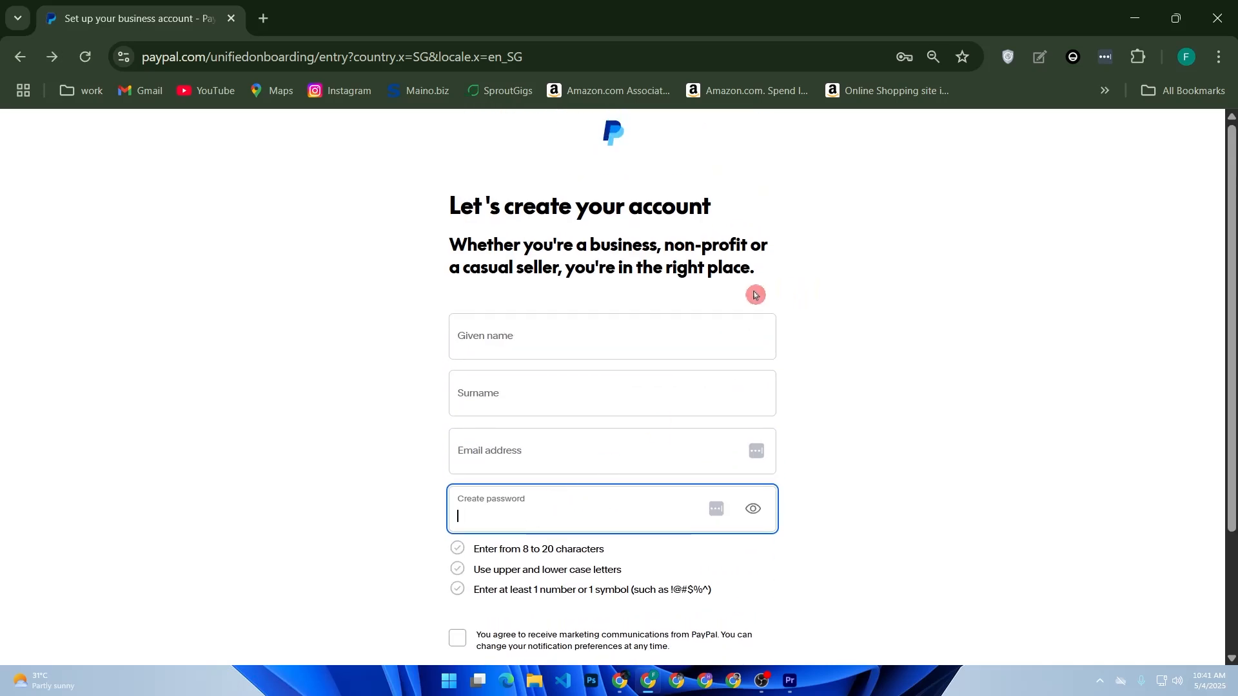
Return to the PayPal home page and log in with the saved account credentials, entering the Windows Security PIN
left_click(12, 64)
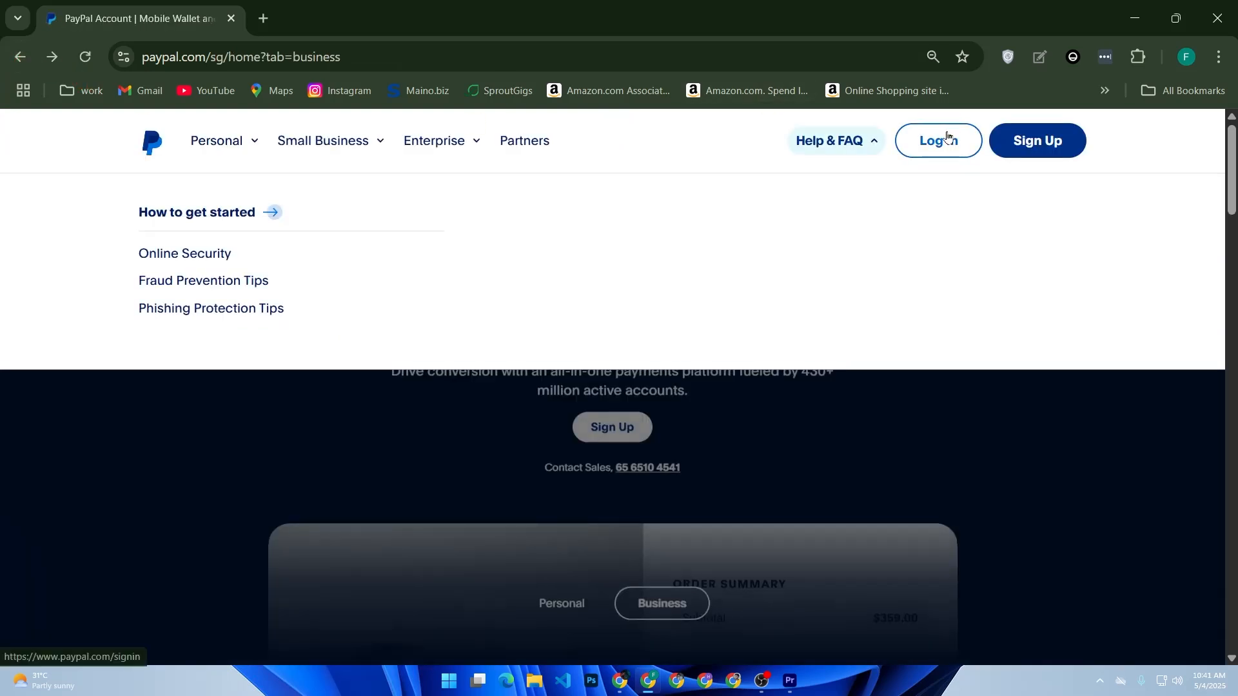
left_click(946, 137)
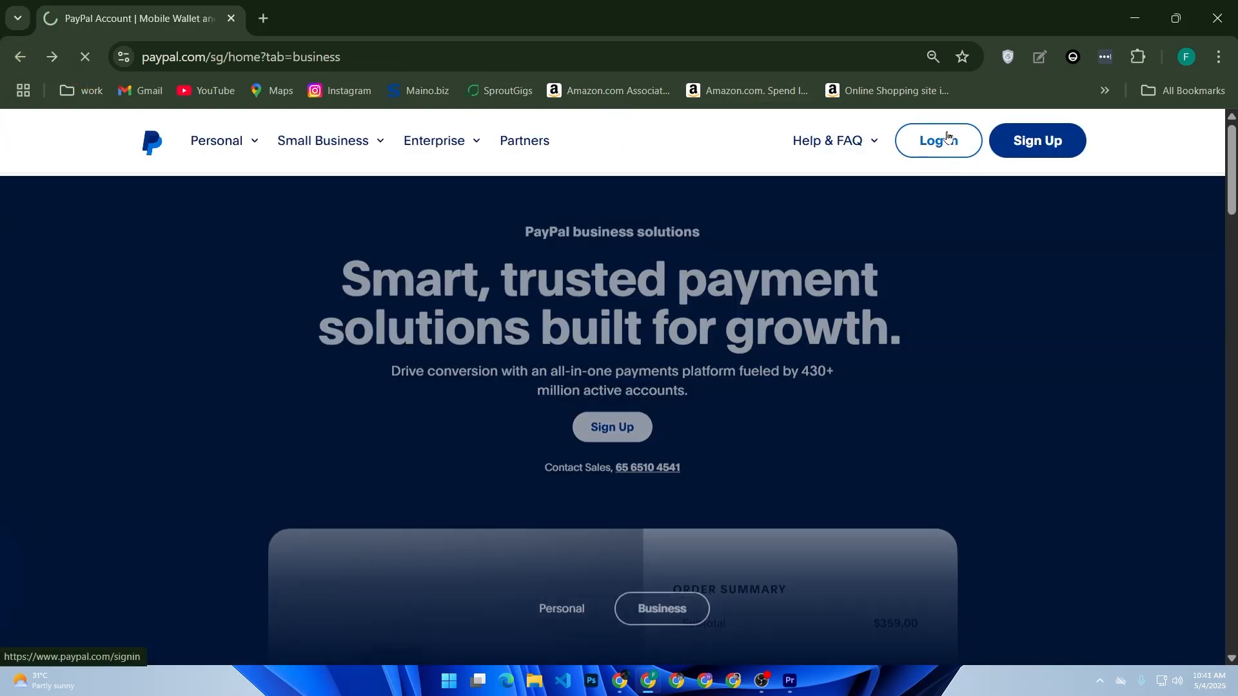
left_click(561, 374)
left_click(621, 412)
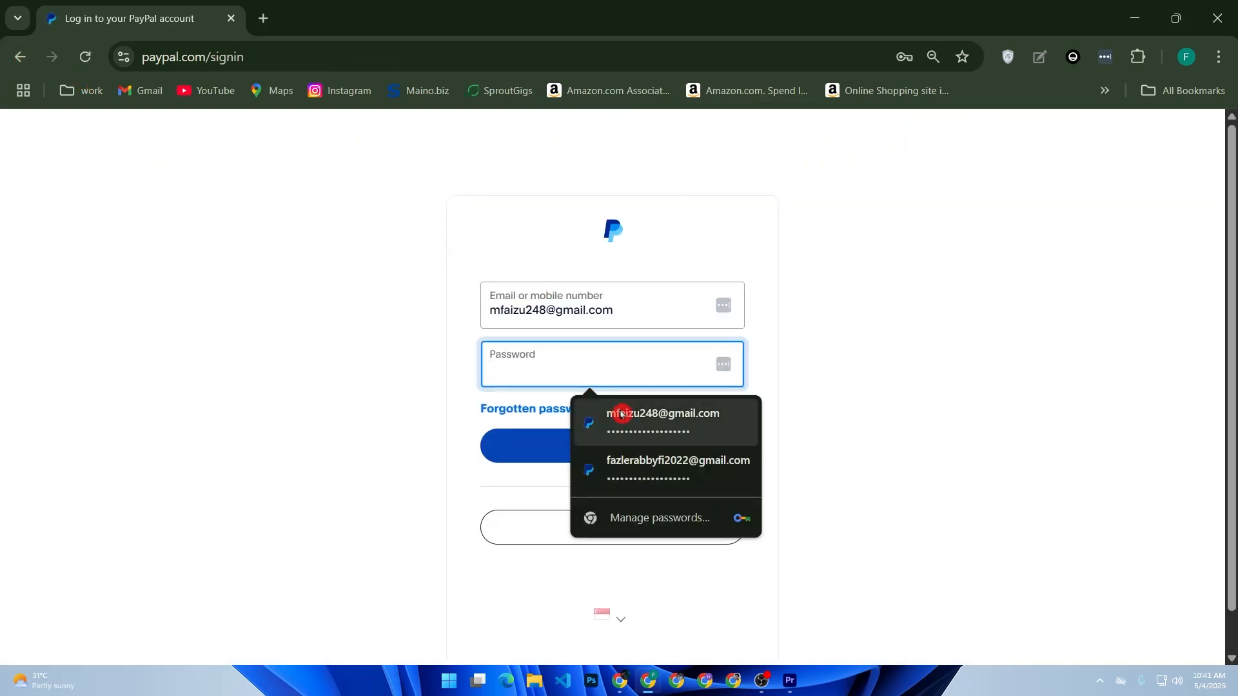
type("******")
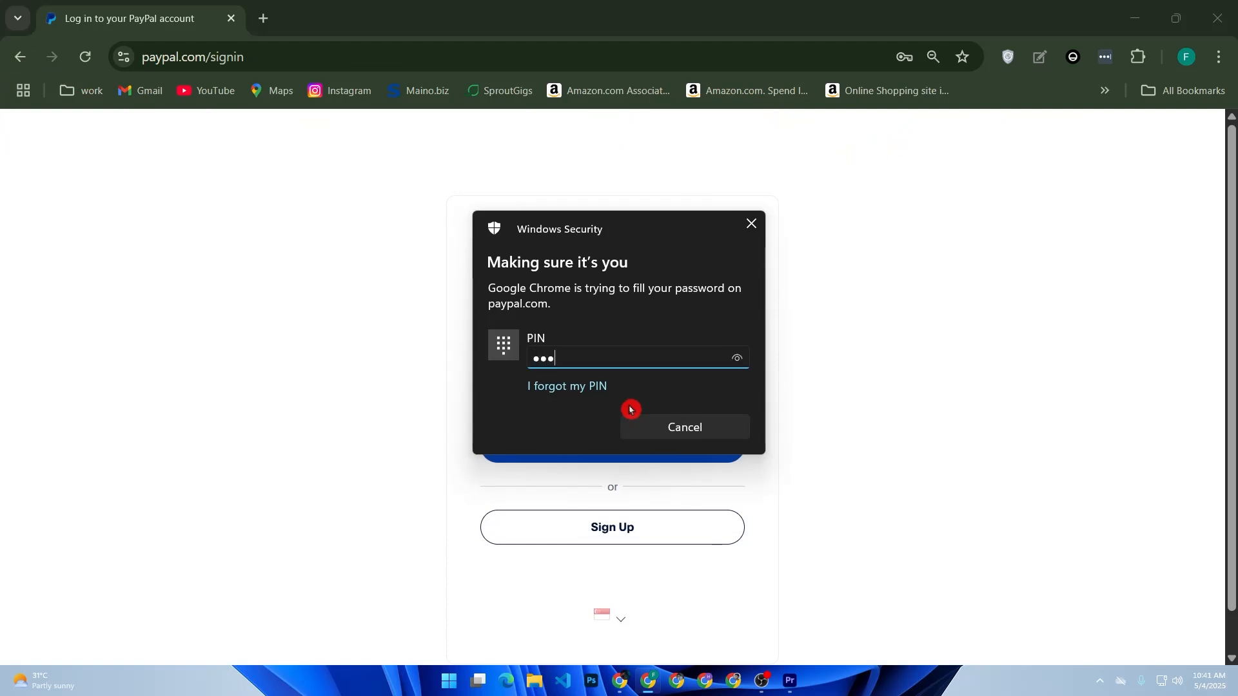
left_click(640, 432)
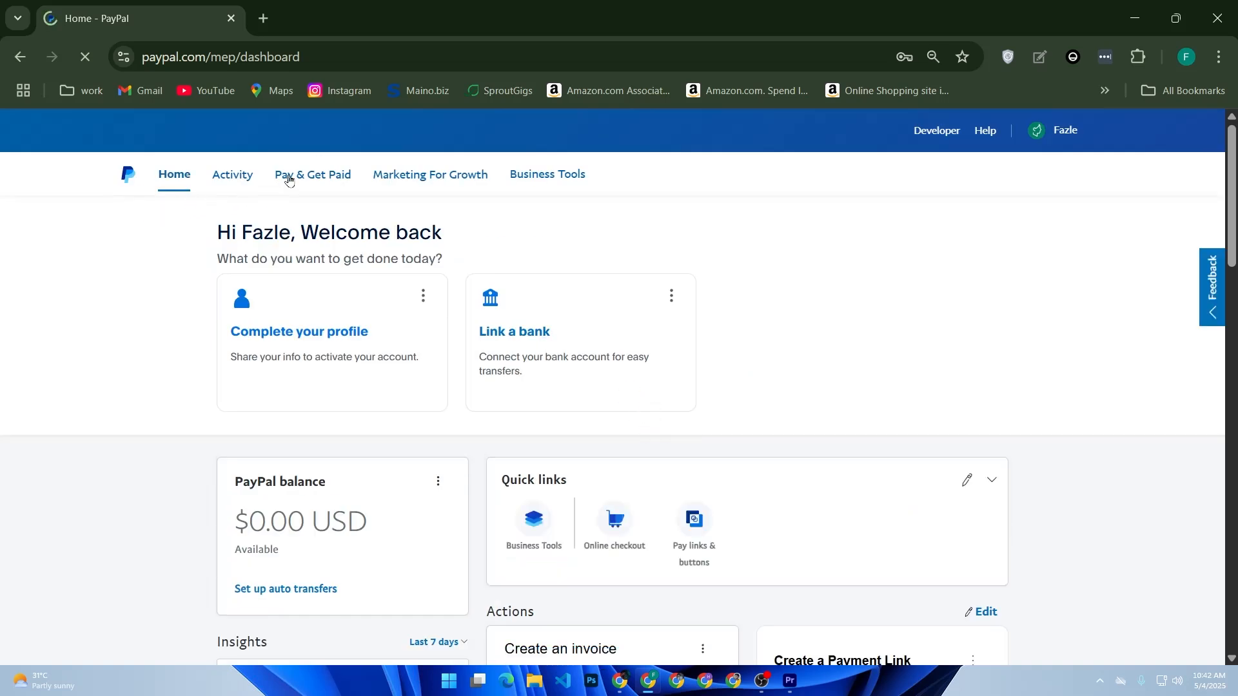
Open the Subscriptions page among the account's options for accepting payments
left_click(311, 182)
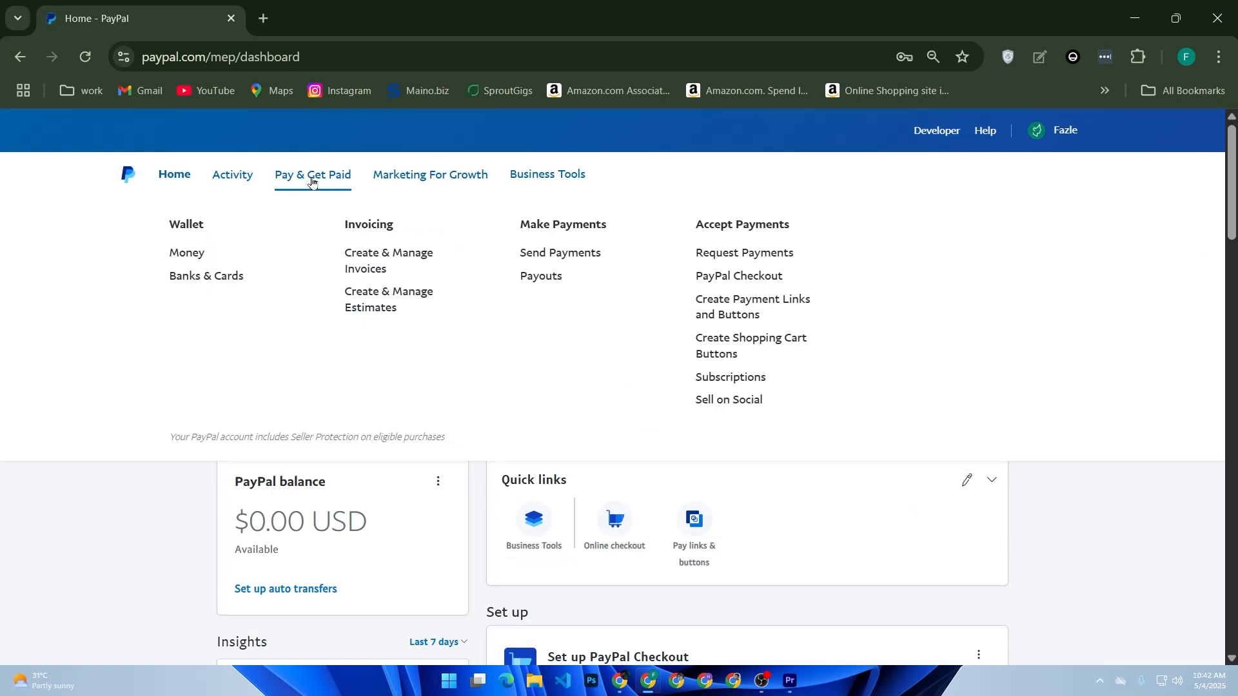
left_click(402, 175)
left_click(284, 174)
left_click(733, 377)
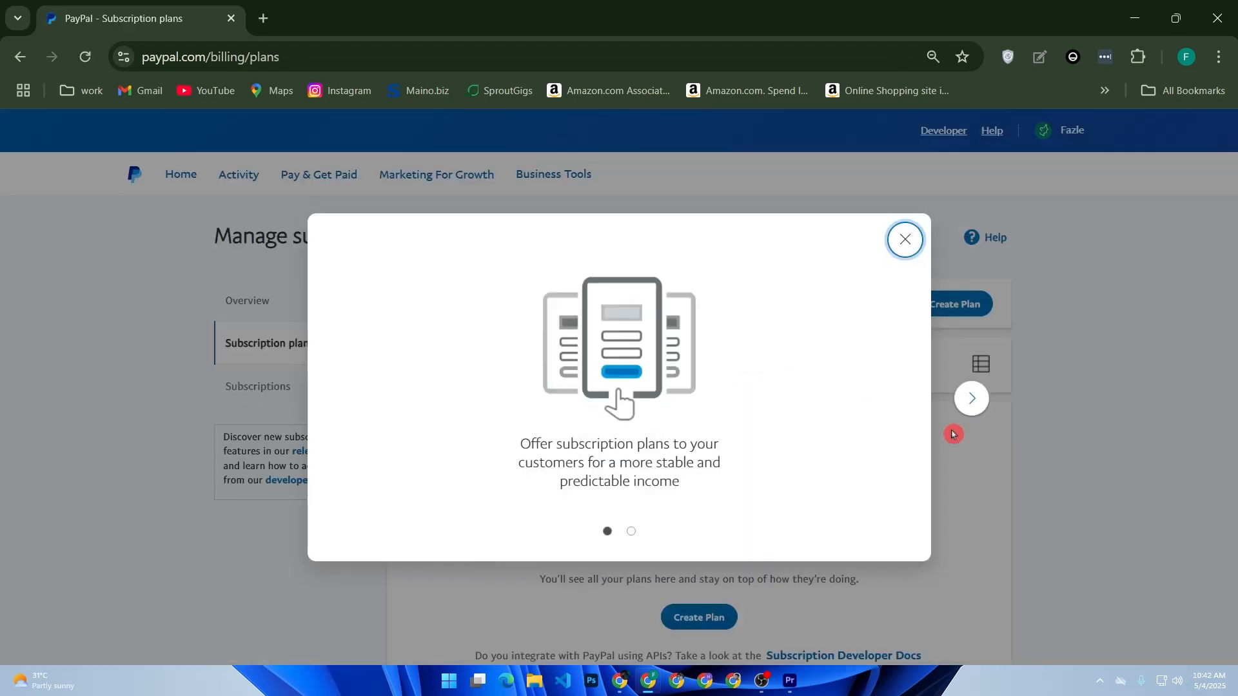
Dismiss the subscription plans introduction and start creating a new plan
left_click(971, 398)
left_click(907, 248)
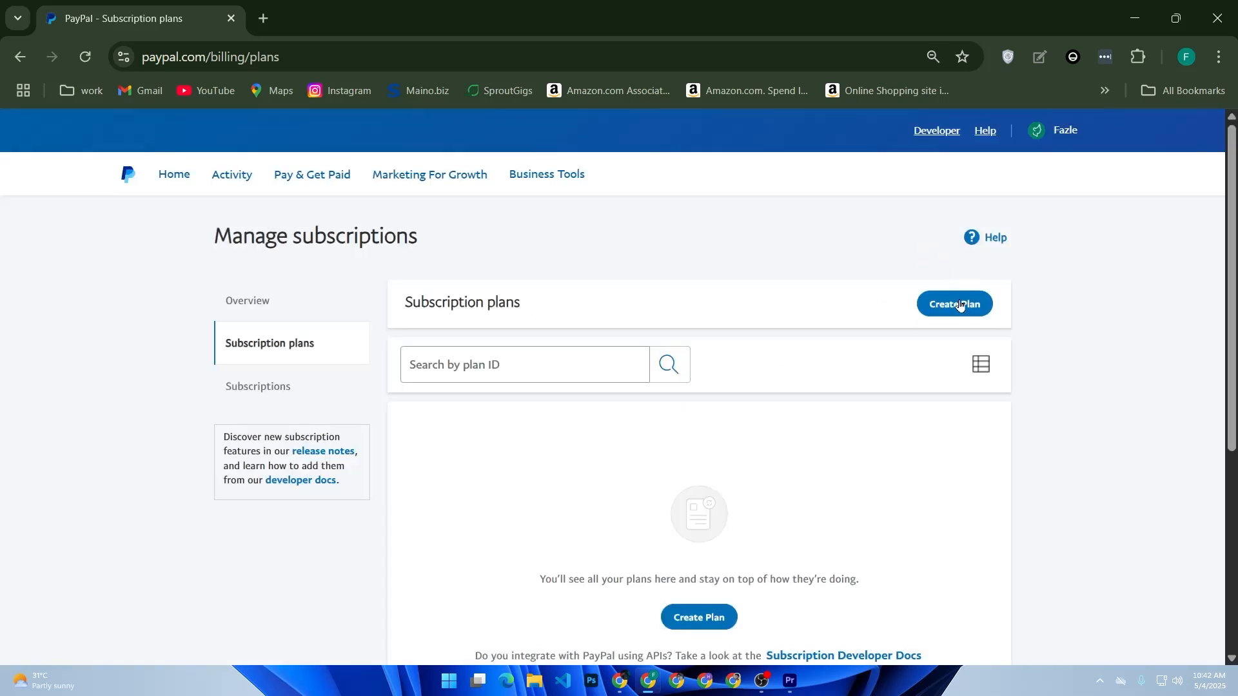
left_click(959, 301)
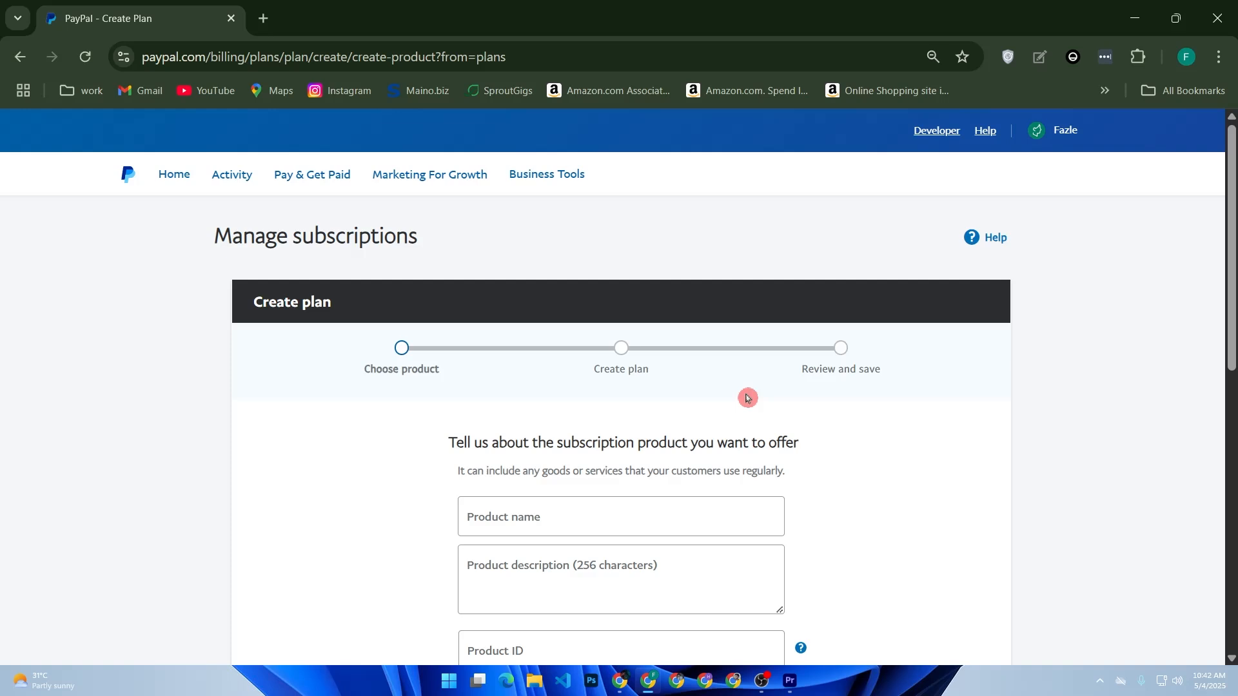
Enter "Premium Fitnes Plan" as the product name of the subscription product
left_click(589, 517)
scroll(568, 496, "down", 2)
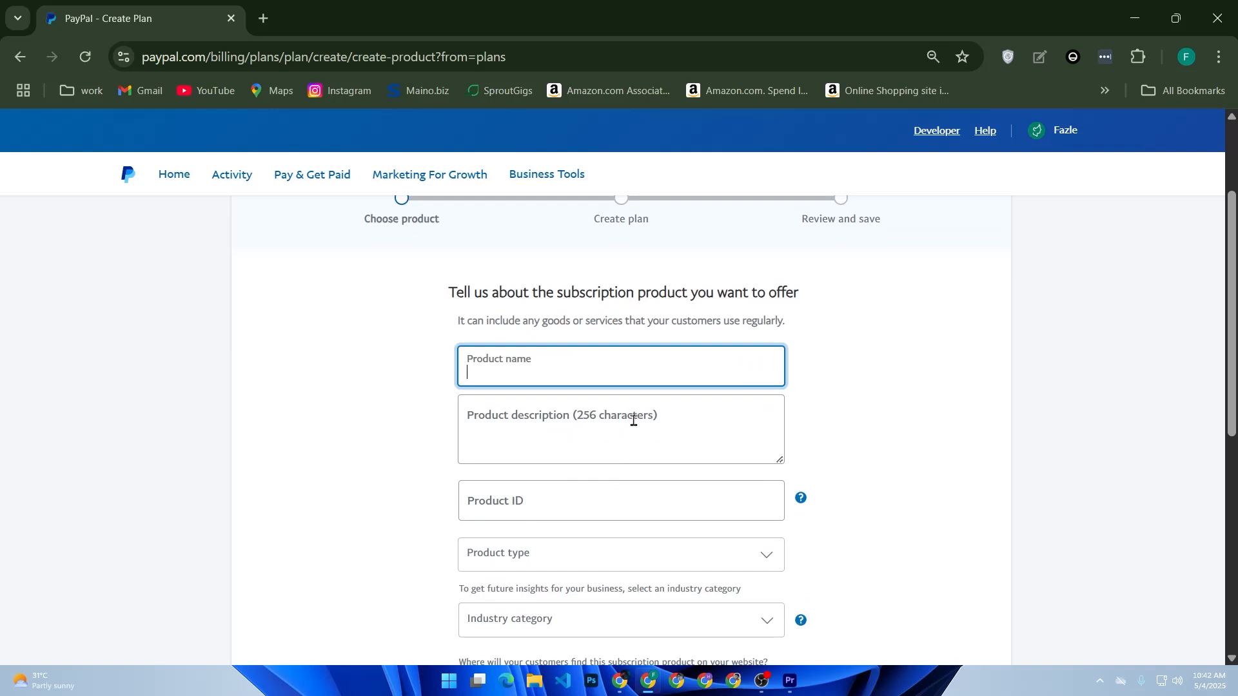
type("Premium Fitnes Plan")
Examine the product description, product ID, product type, industry category and product page URL fields of the plan form
left_click(633, 419)
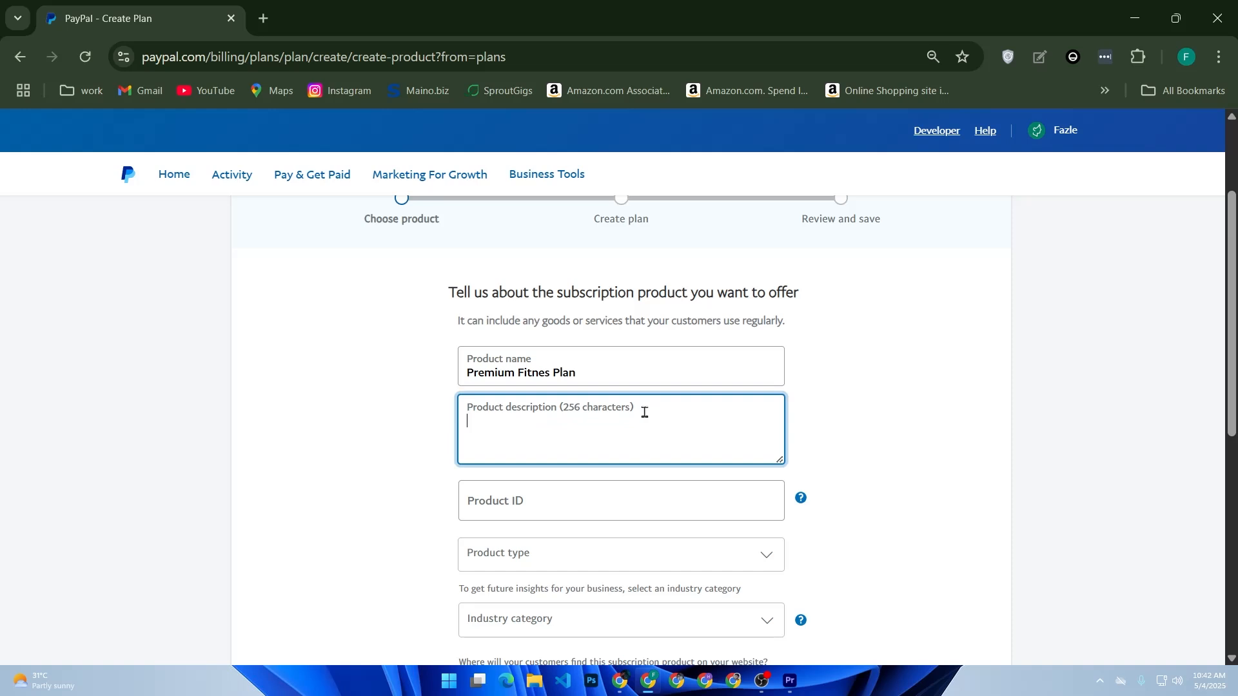
left_click(567, 497)
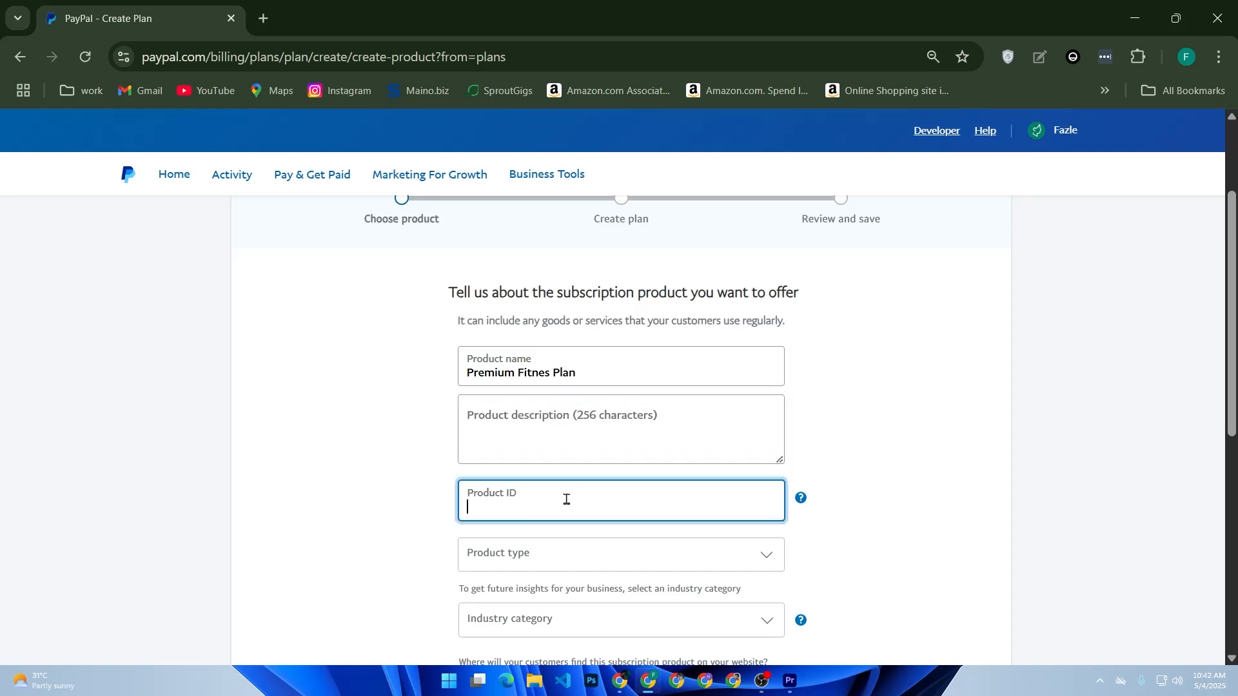
scroll(569, 490, "down", 5)
left_click(560, 261)
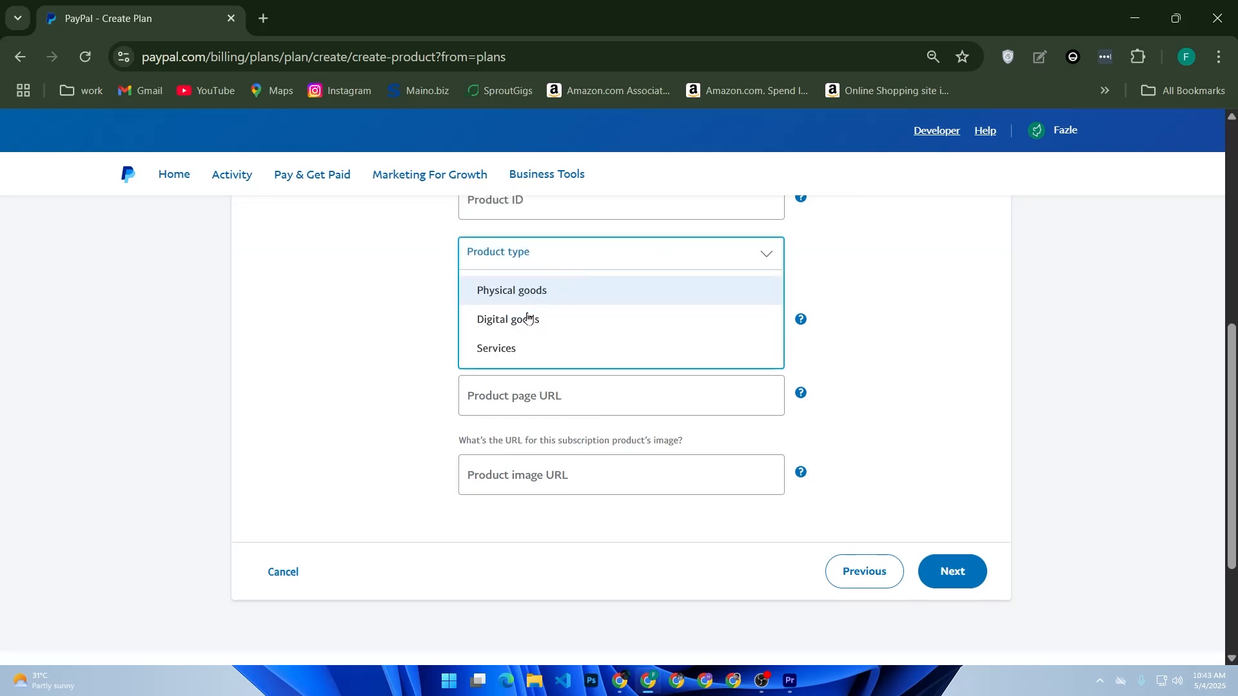
left_click(395, 388)
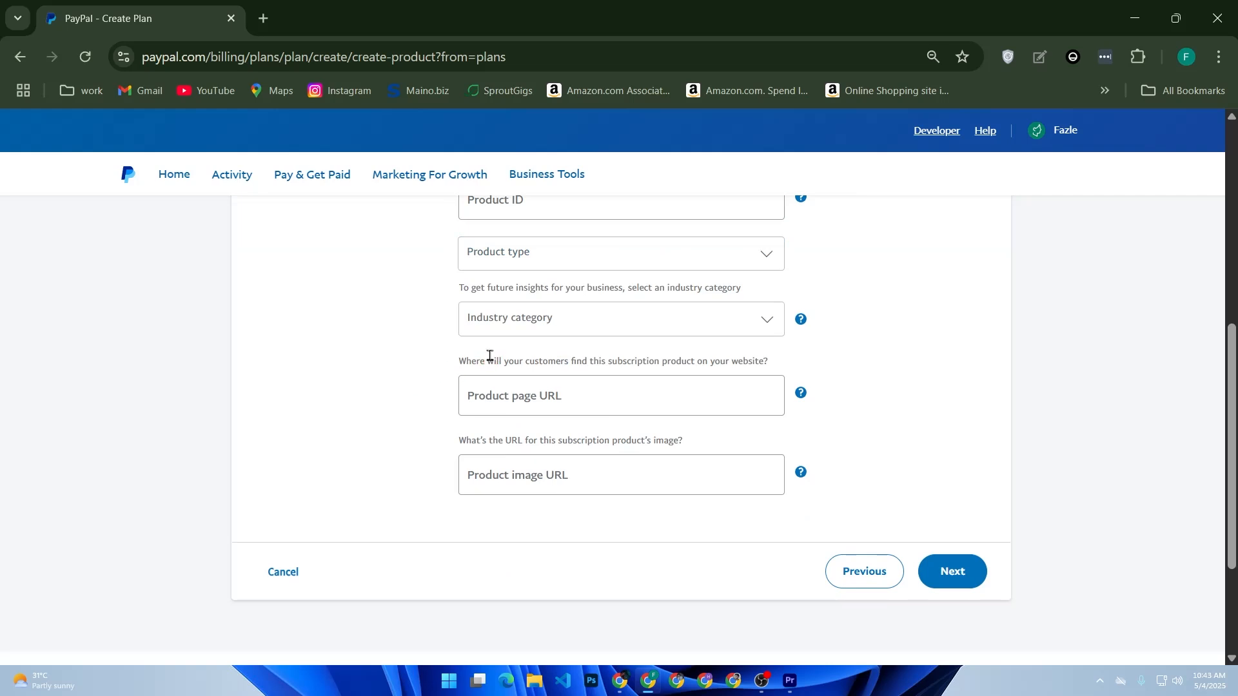
left_click(534, 320)
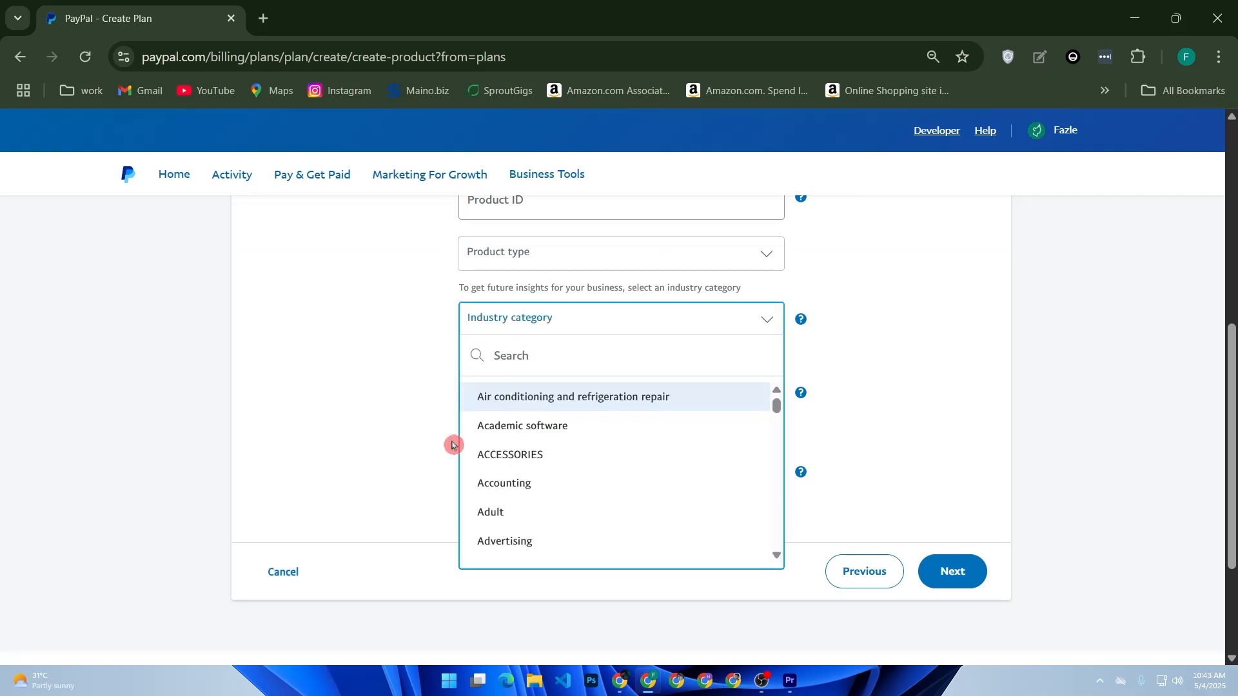
left_click(395, 441)
left_click(520, 395)
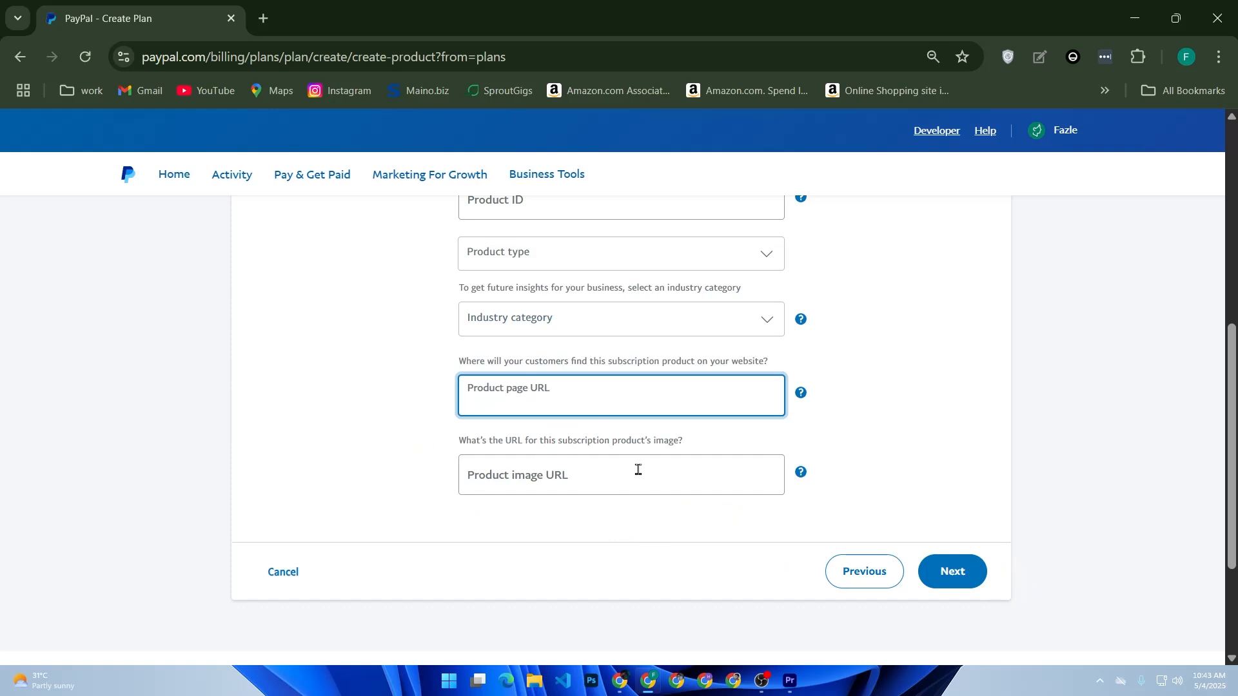
scroll(638, 323, "up", 2)
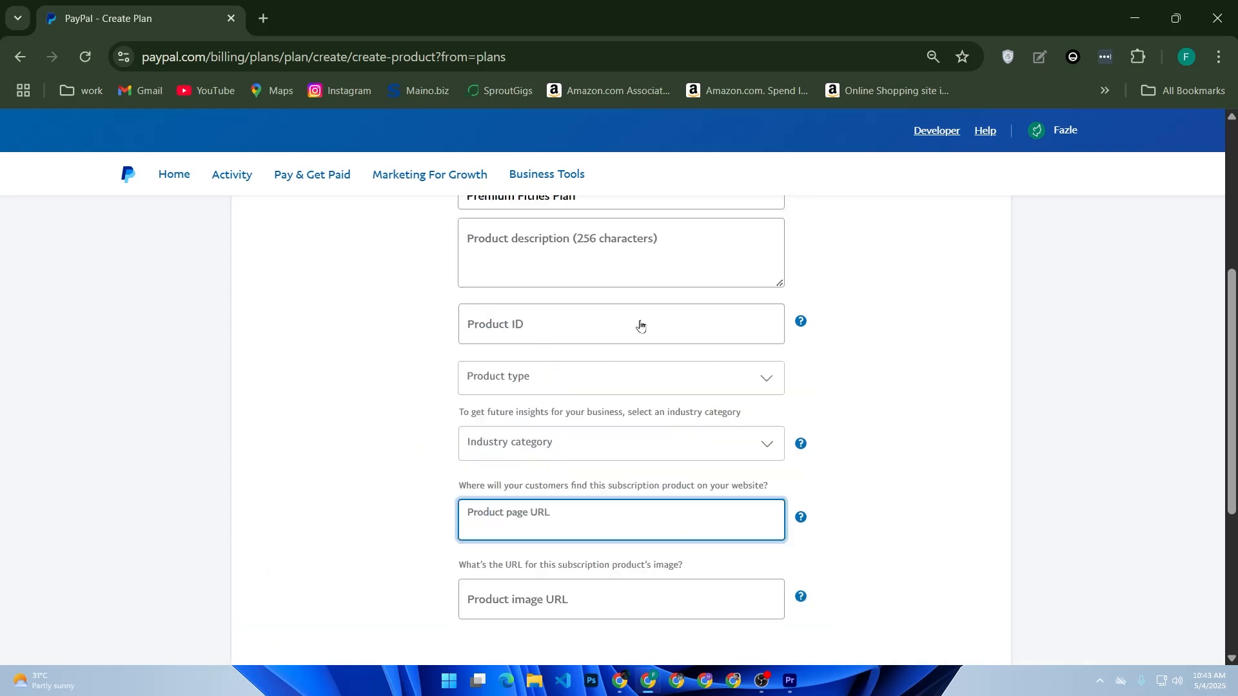
left_click(561, 349)
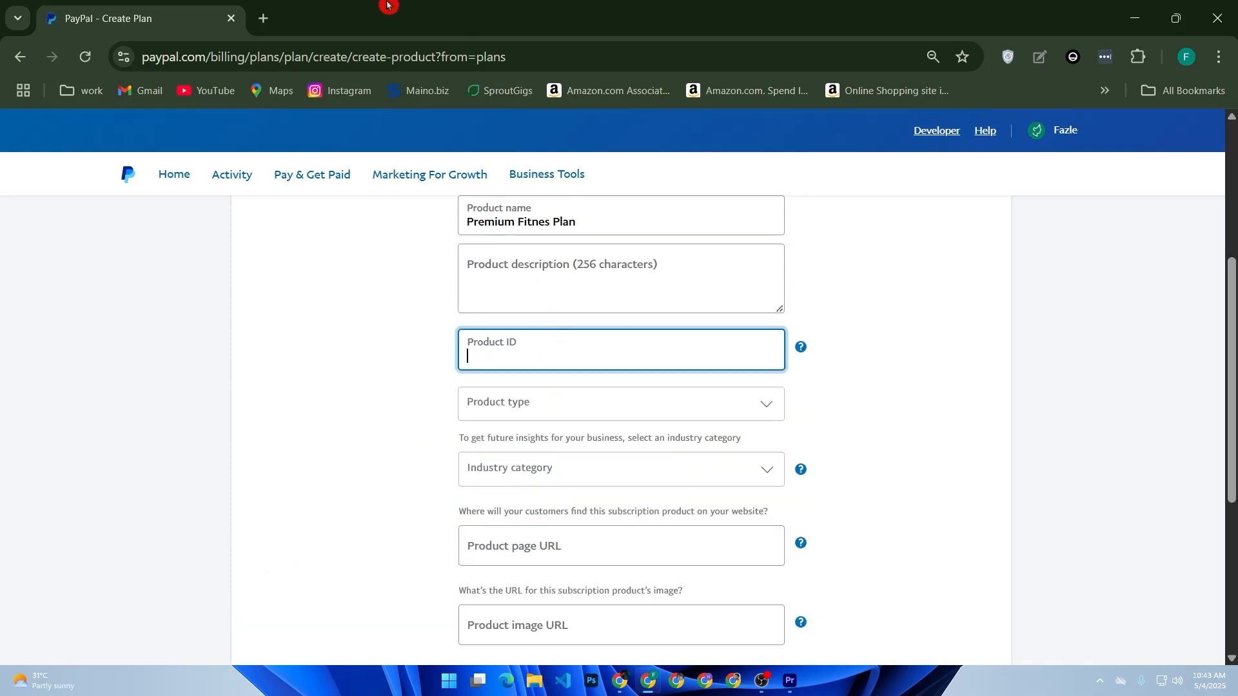
Search Google for "aliexpress" in a new tab and open the AliExpress website
left_click(264, 19)
left_click(471, 359)
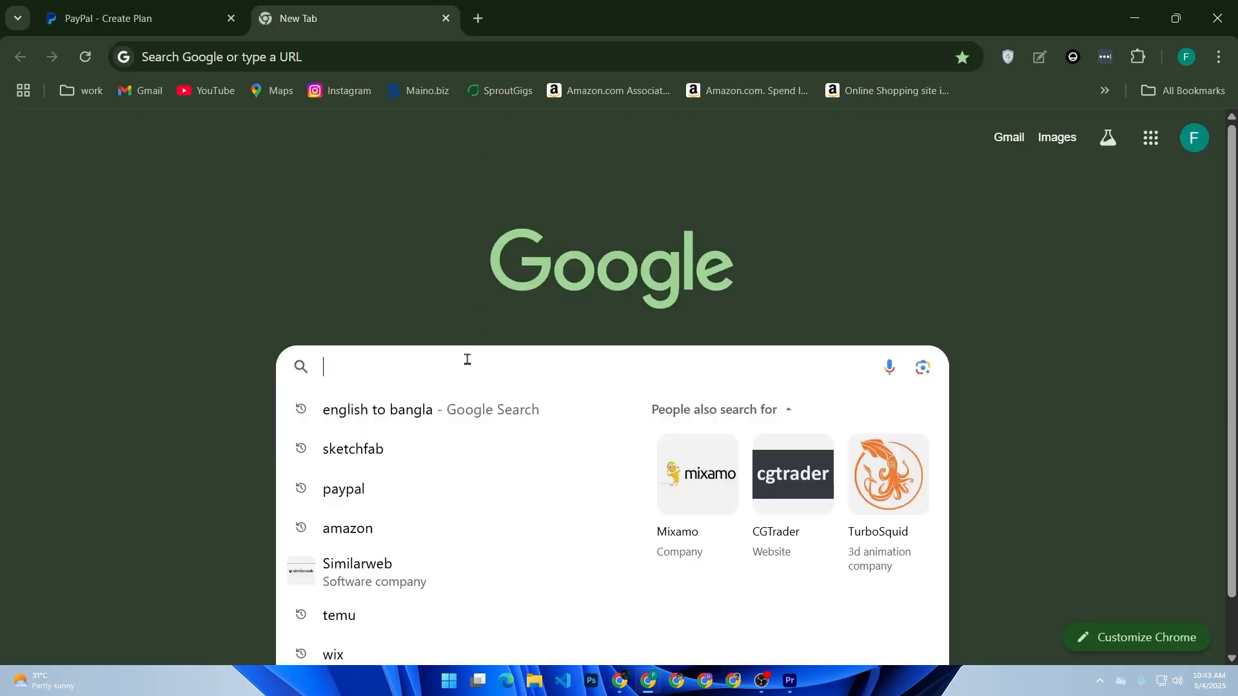
type("ali")
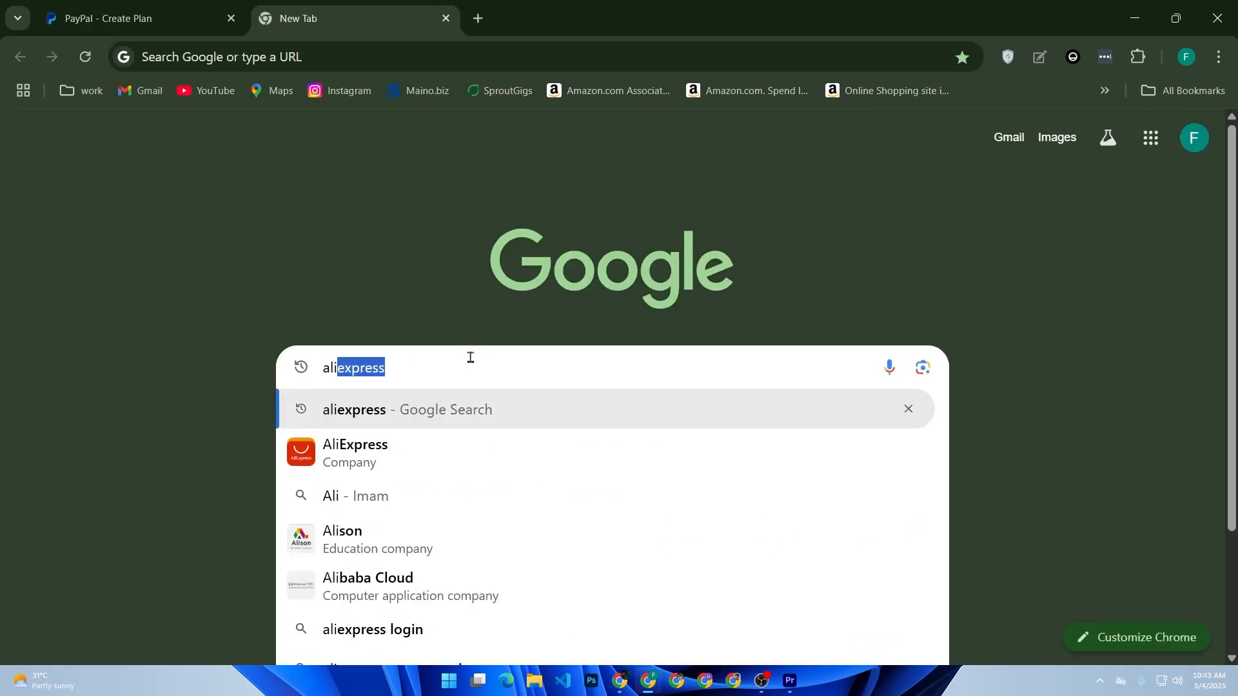
key("Return")
left_click(427, 288)
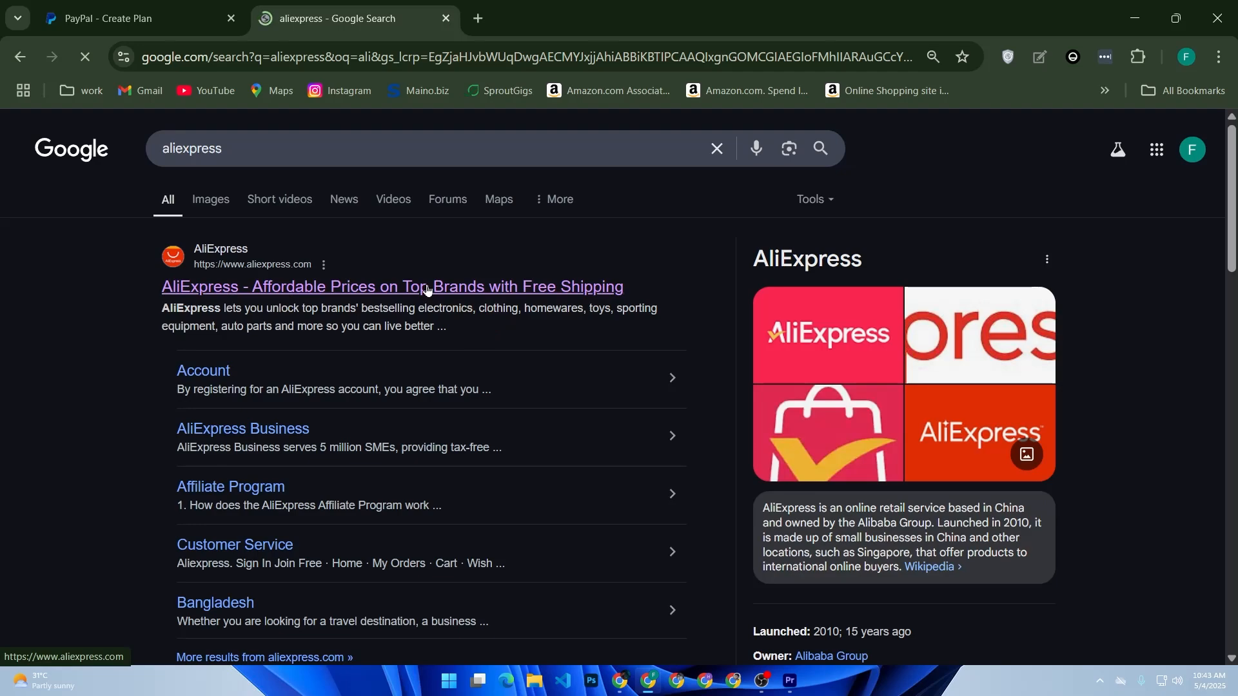
Open the "Juego de cartas de Virus" card game listing and its seller's store page
scroll(409, 368, "down", 12)
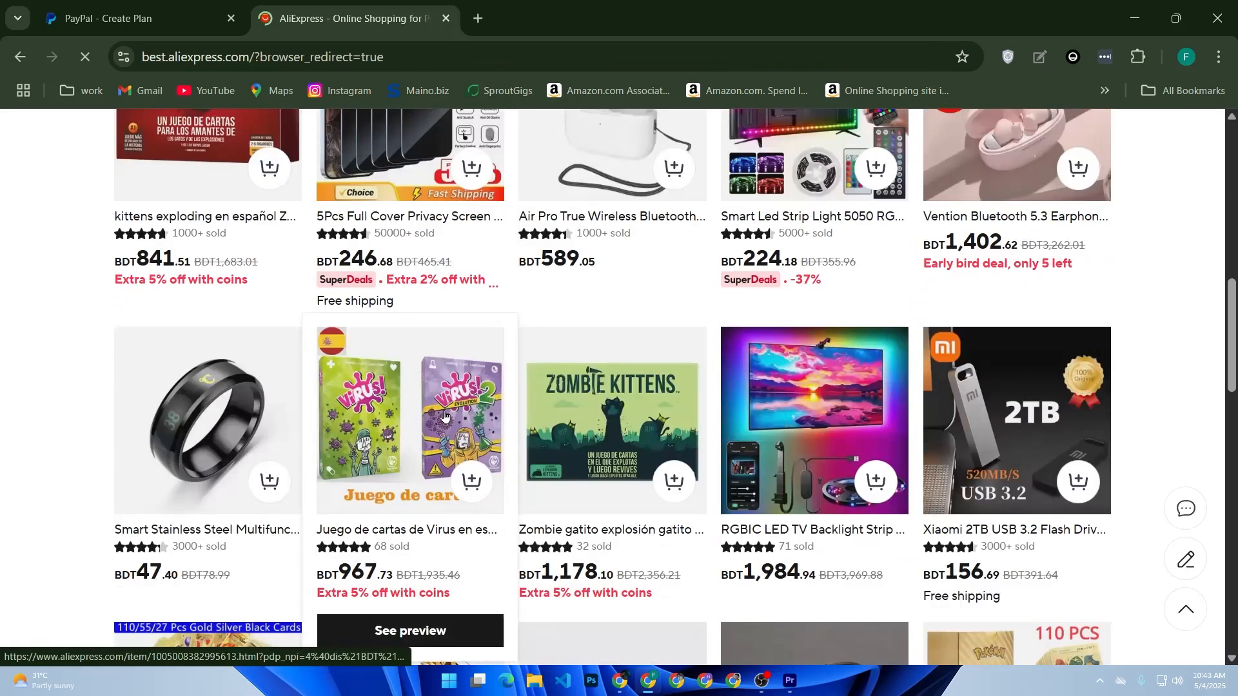
left_click(451, 412)
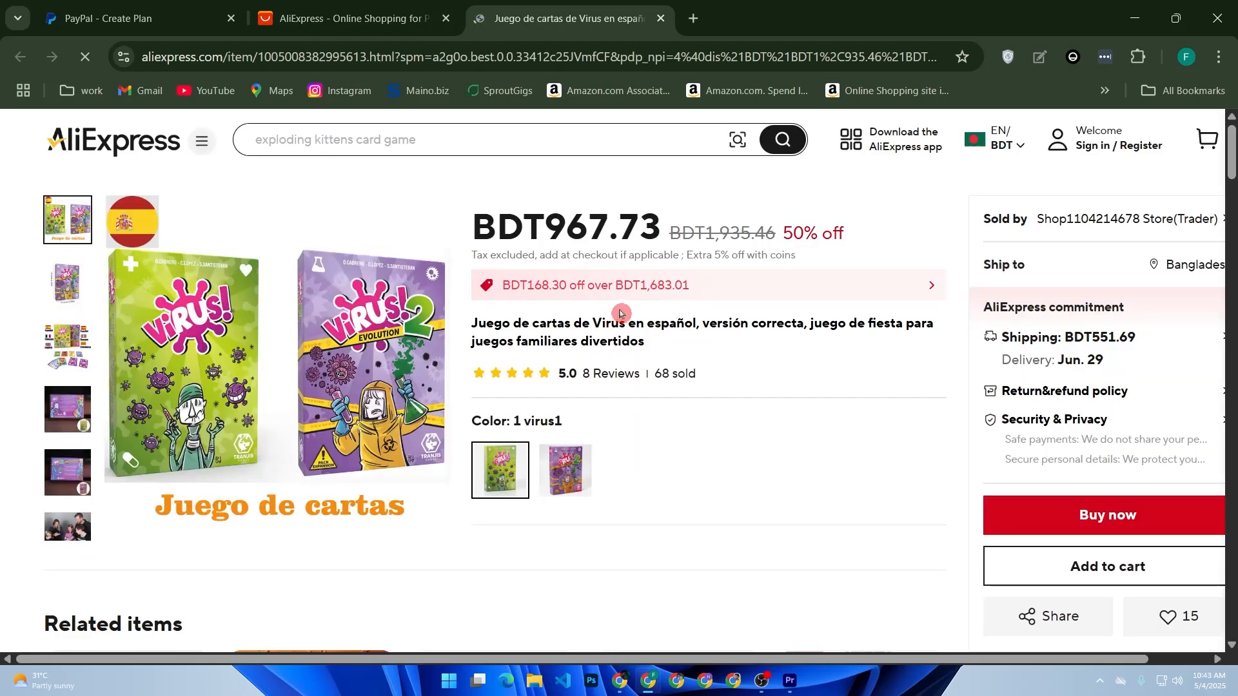
mouse_move(1038, 225)
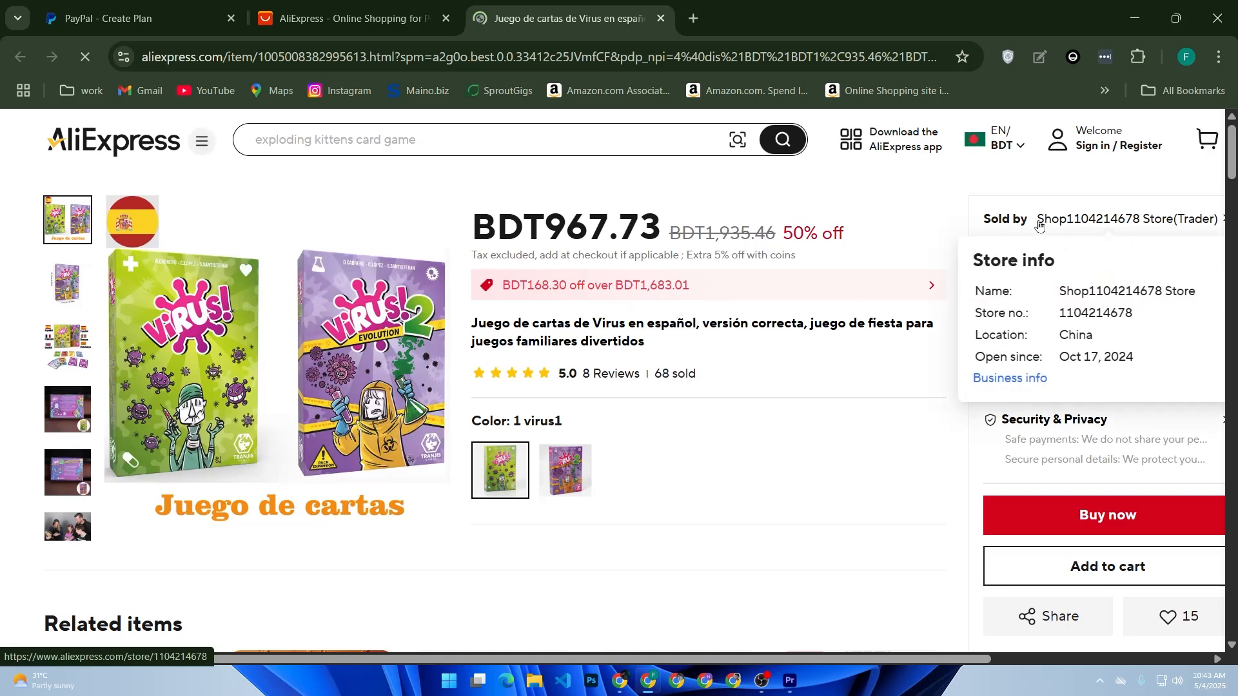
left_click(1051, 221)
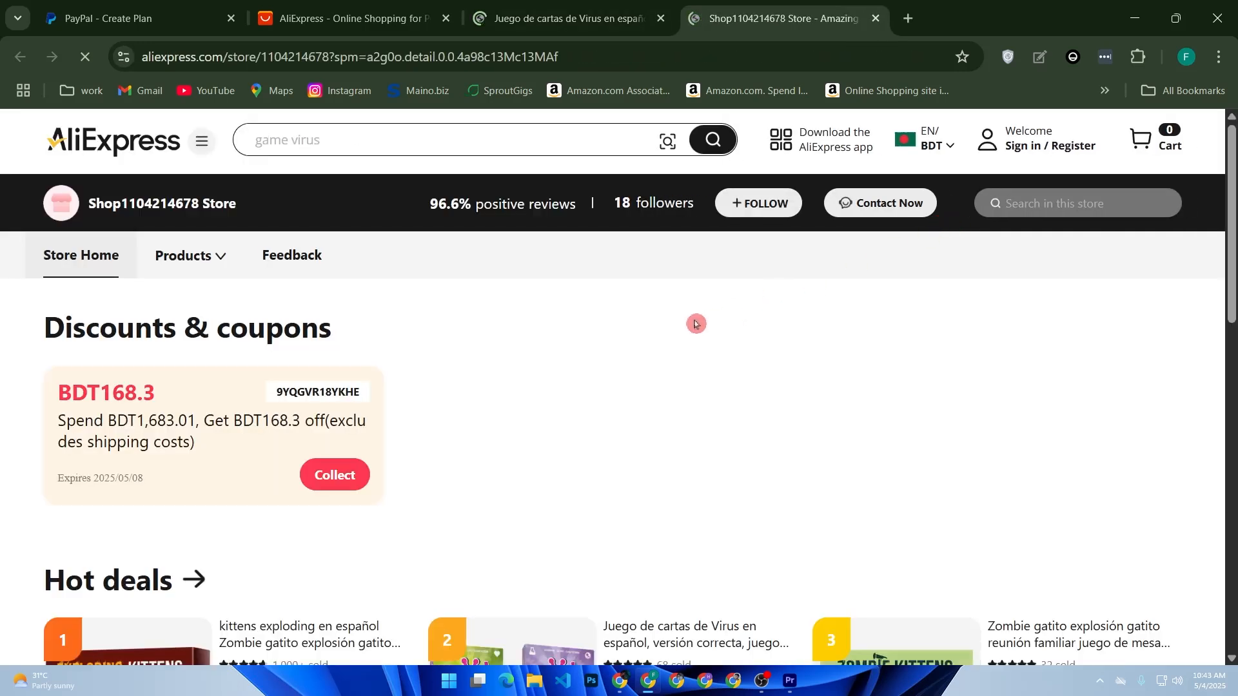
Copy the seller's store number from the Virus card game listing and use it as the product ID in the PayPal plan form
scroll(666, 337, "down", 7)
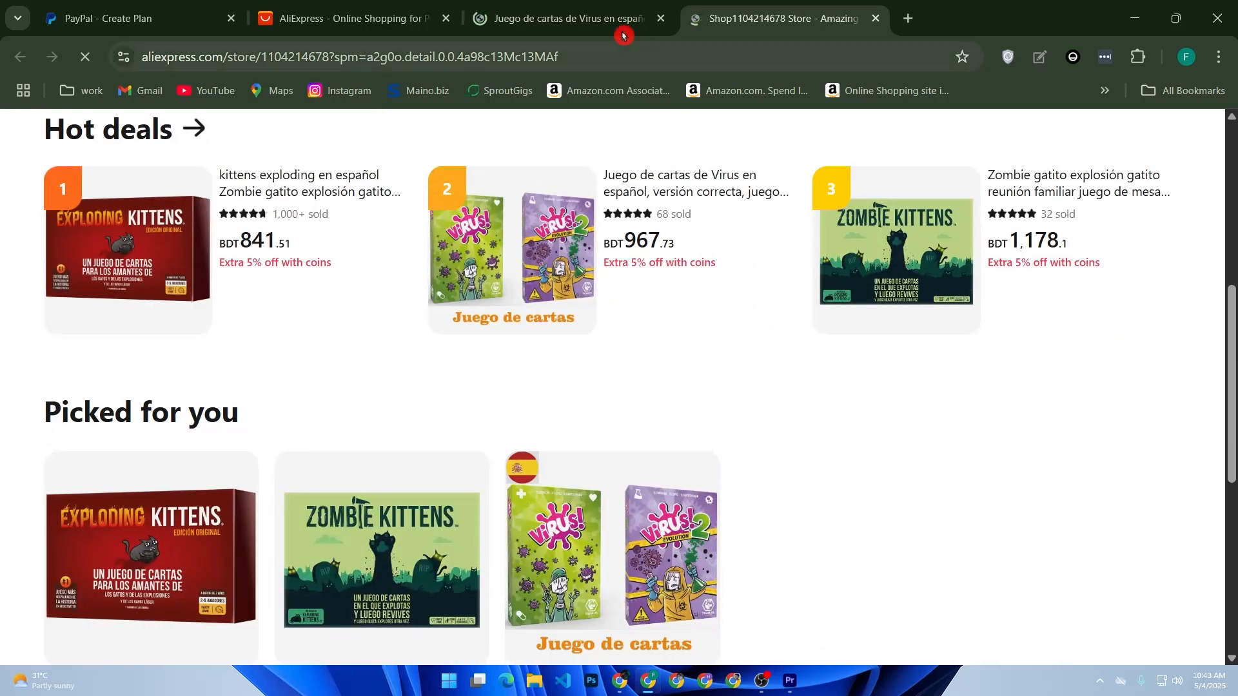
left_click(622, 35)
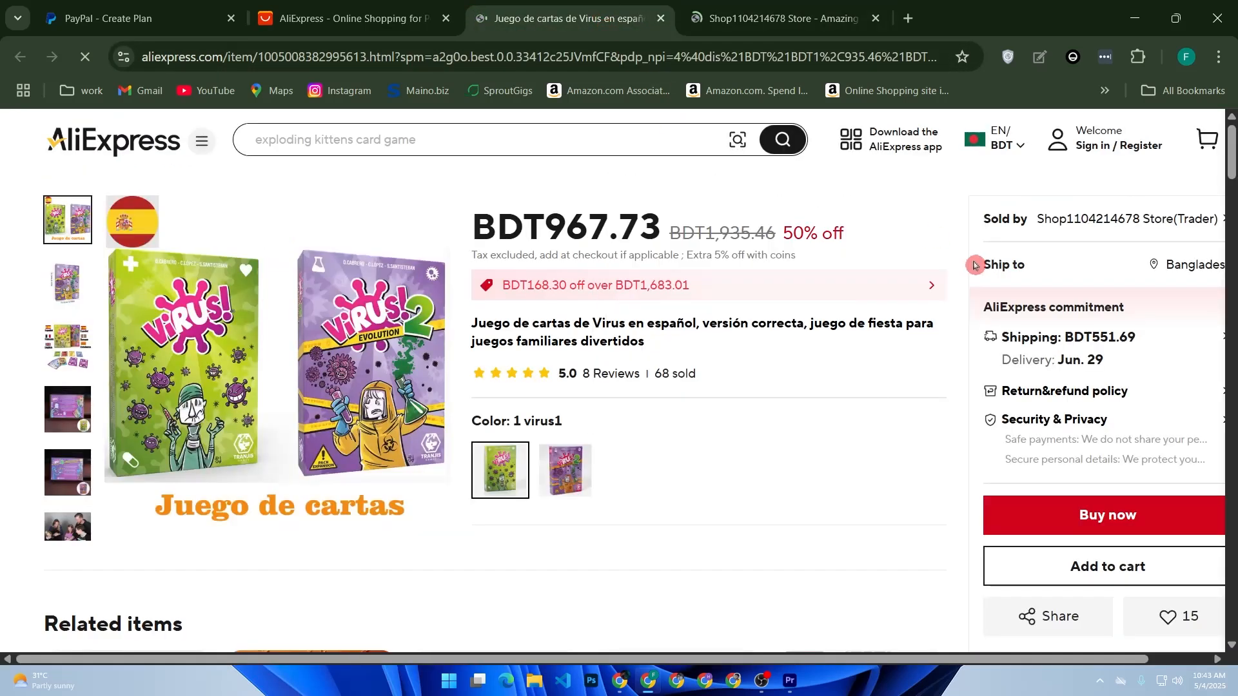
mouse_move(1145, 223)
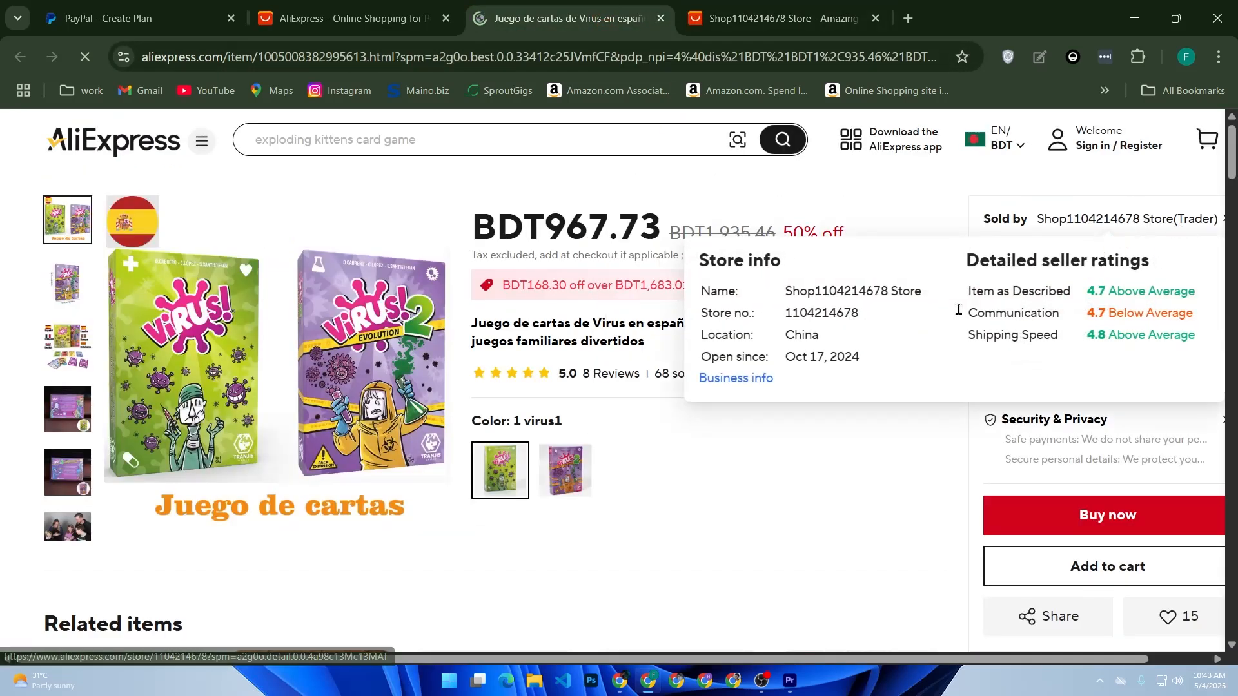
left_click_drag(875, 315, 803, 318)
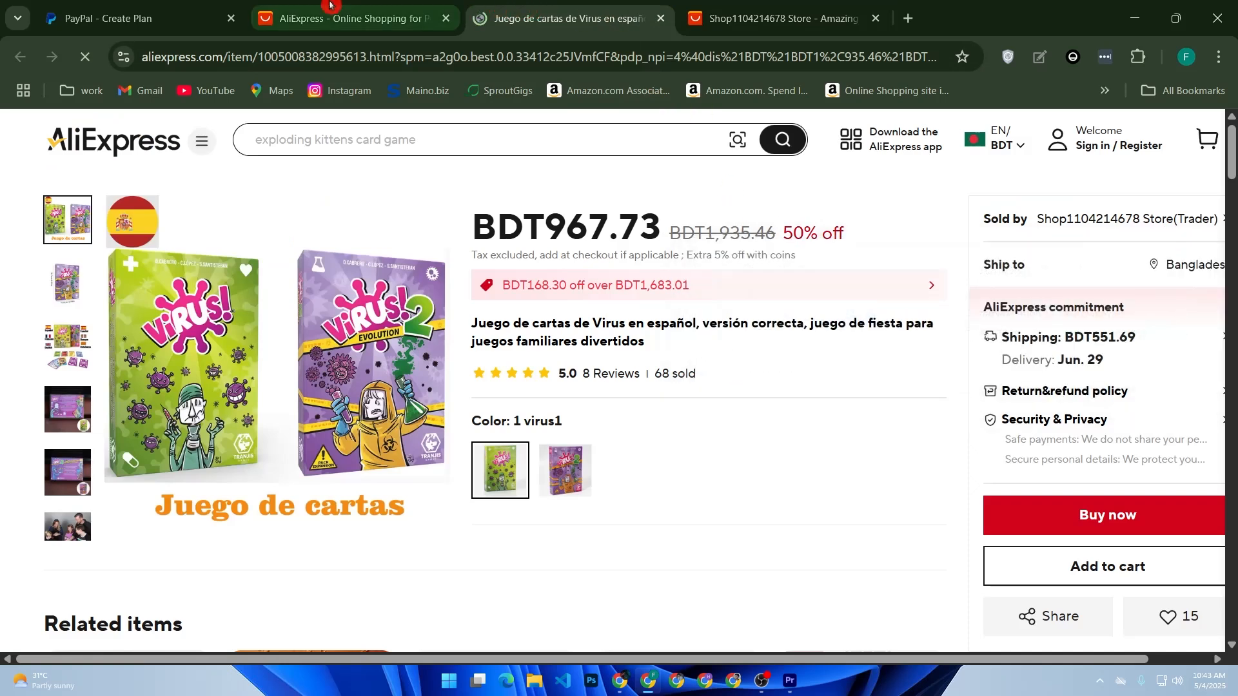
left_click(157, 5)
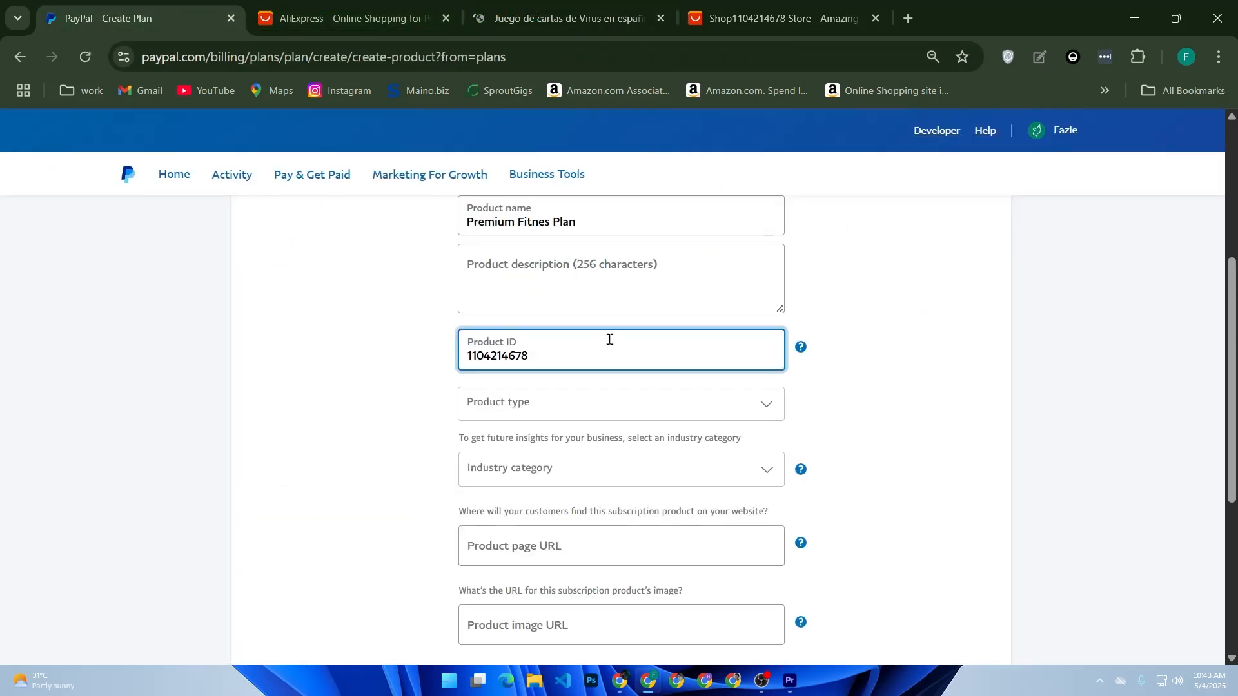
Set the product type to Physical goods and the industry category to ACCESSORIES
left_click(600, 415)
left_click(603, 429)
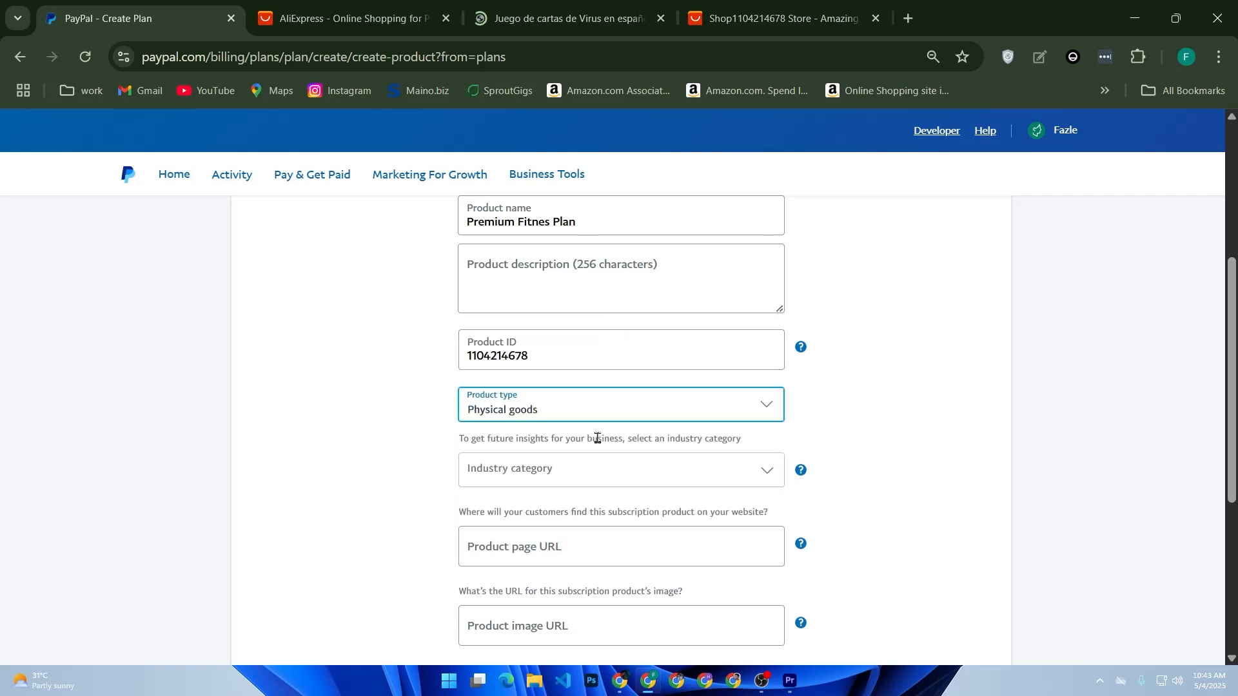
left_click(773, 16)
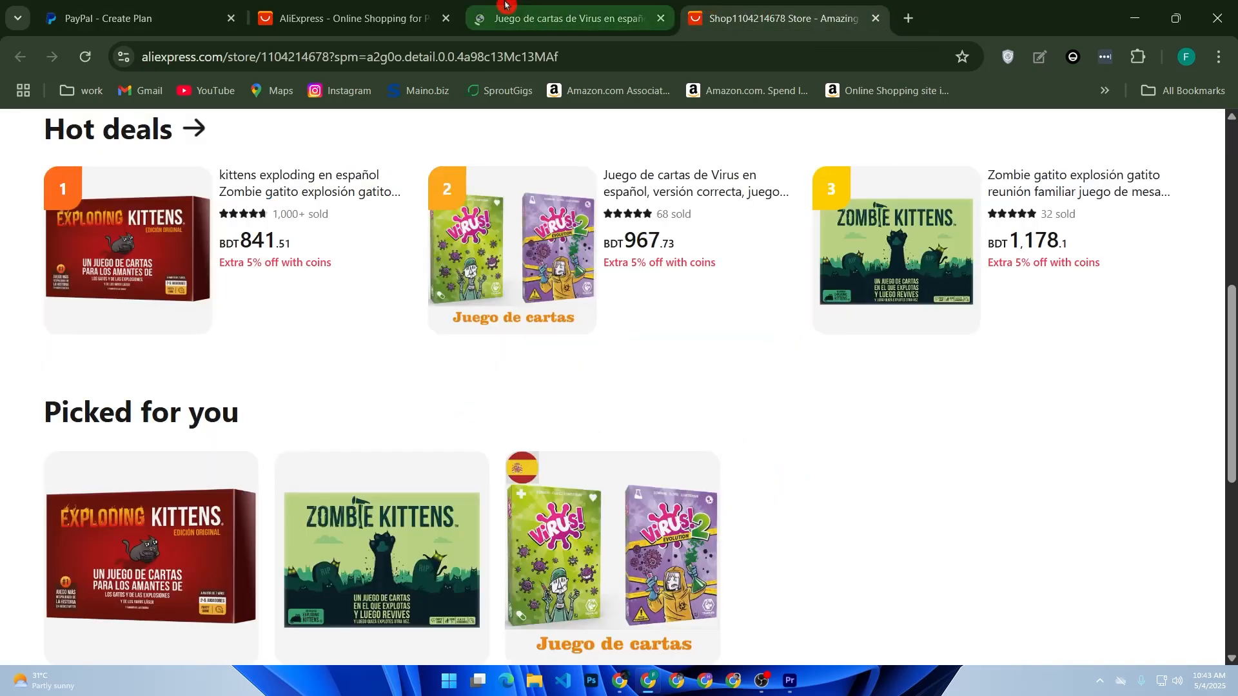
left_click(505, 3)
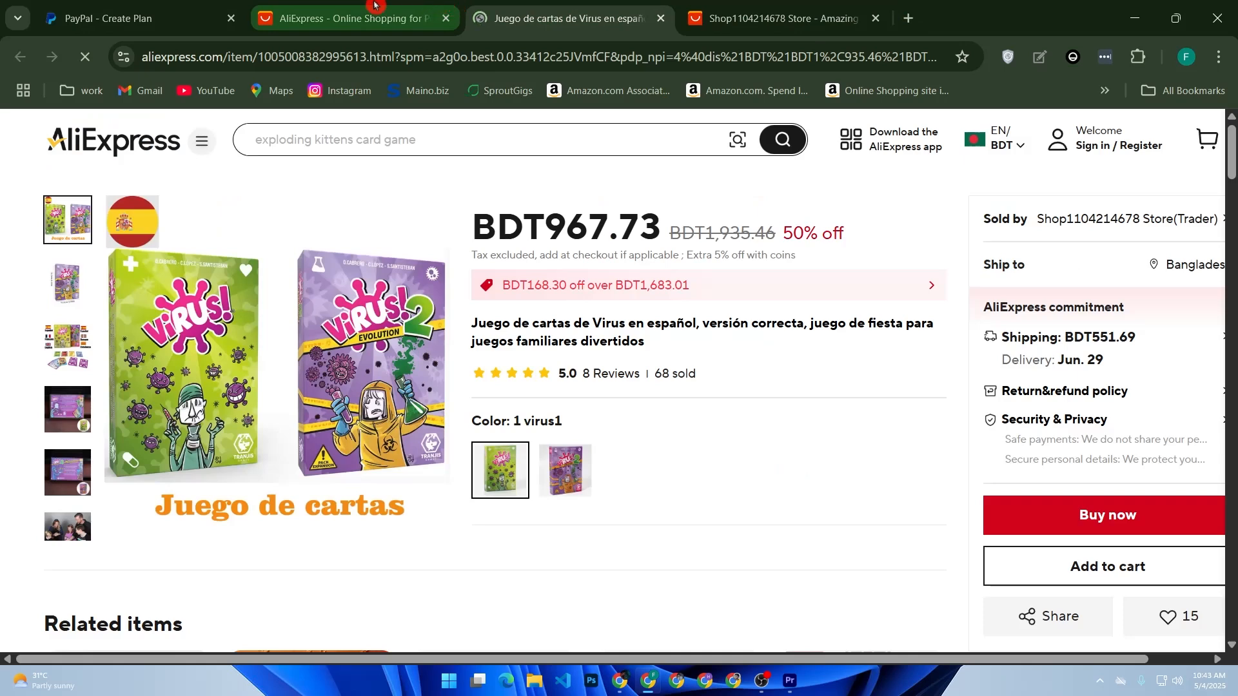
left_click(155, 8)
left_click(548, 465)
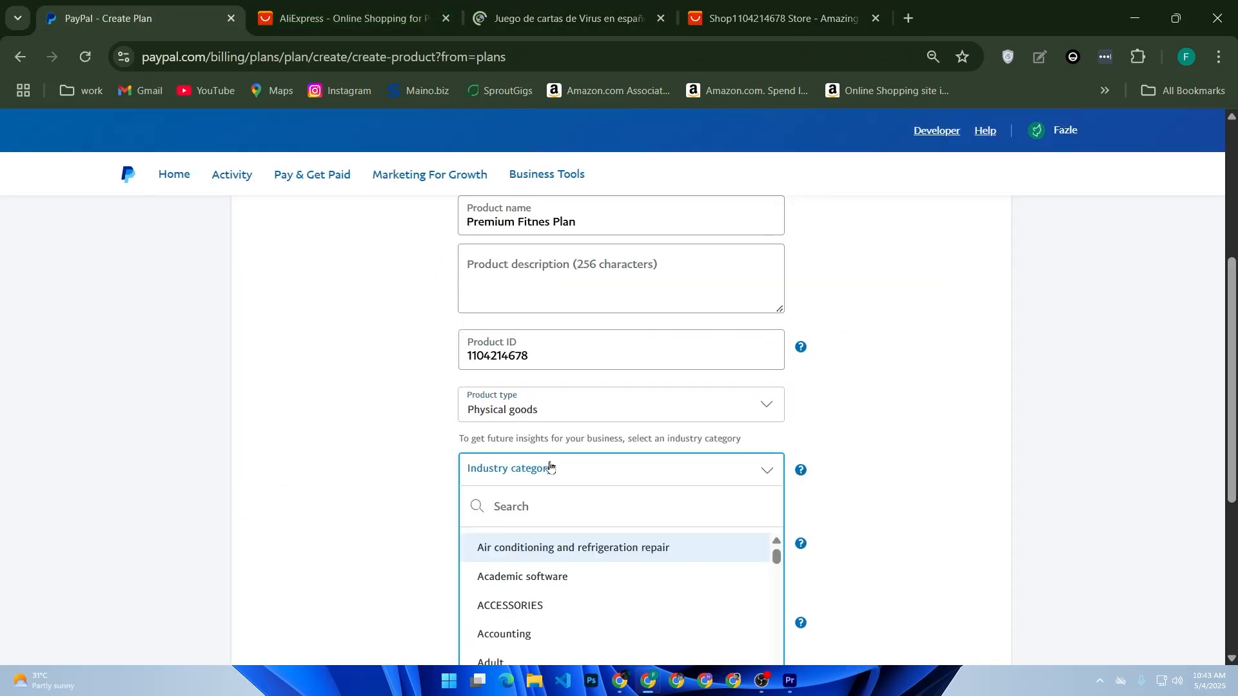
left_click(519, 606)
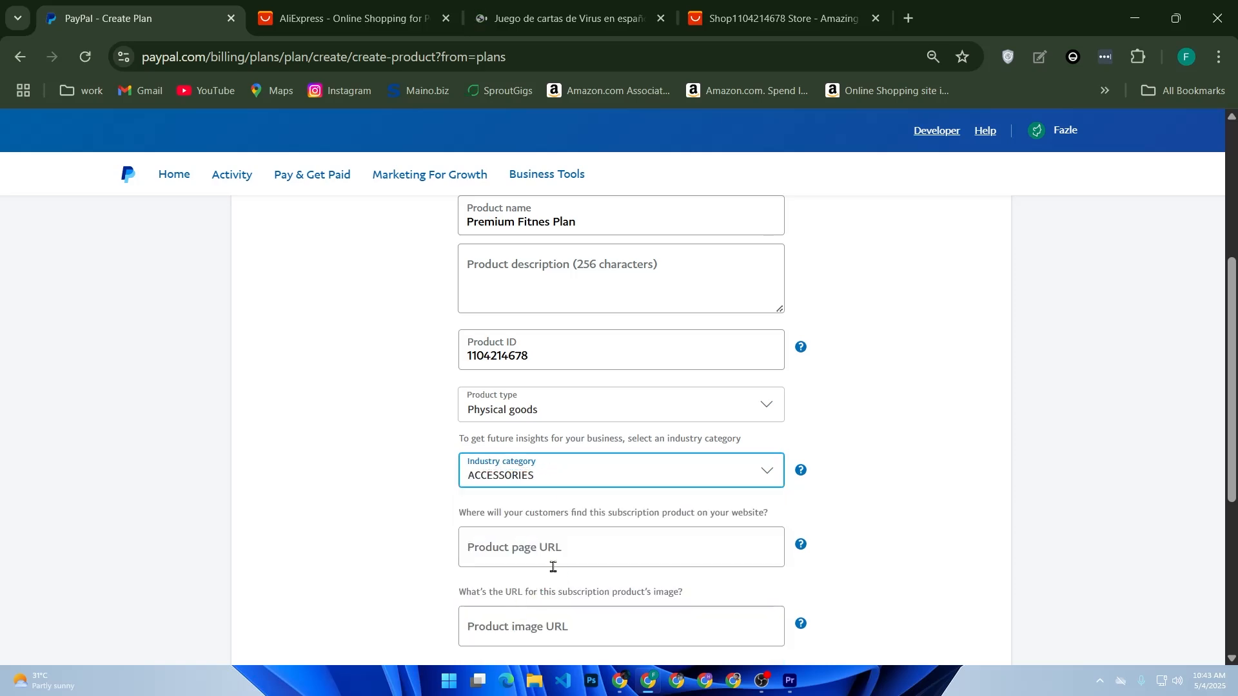
Copy the web address of the Virus card game listing and return to the product page URL field of the PayPal plan form
scroll(548, 555, "down", 2)
left_click(777, 18)
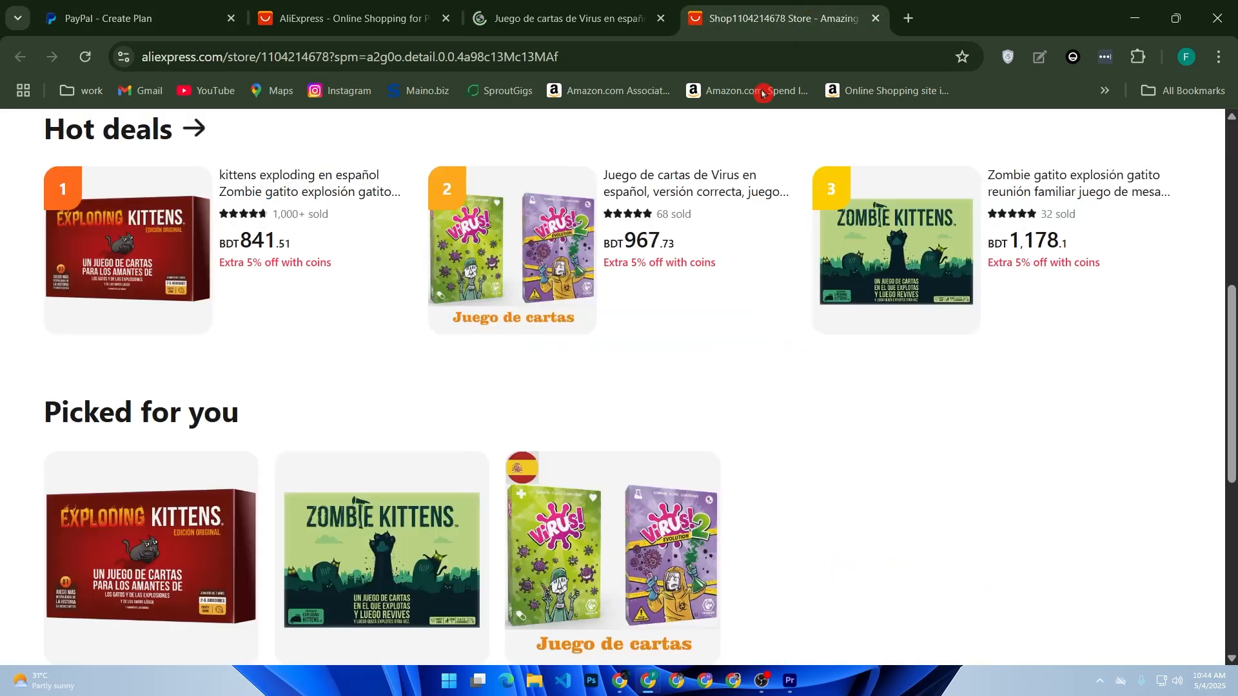
scroll(757, 187, "up", 7)
left_click(567, 18)
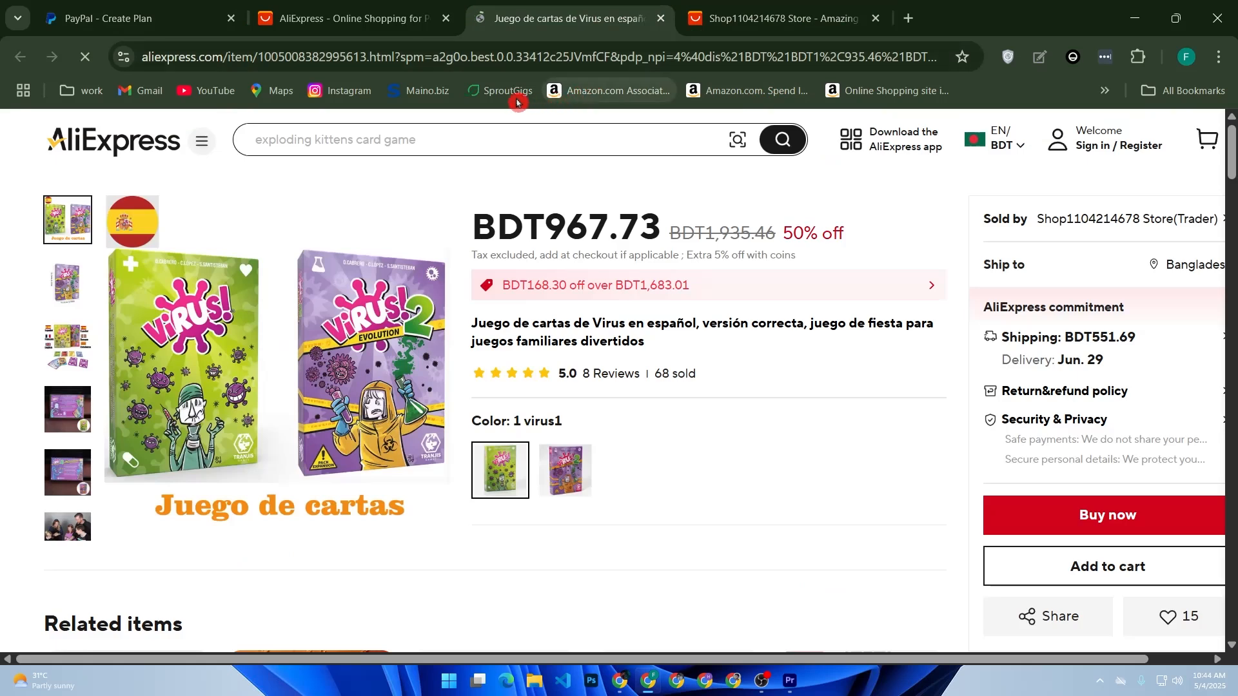
left_click(470, 56)
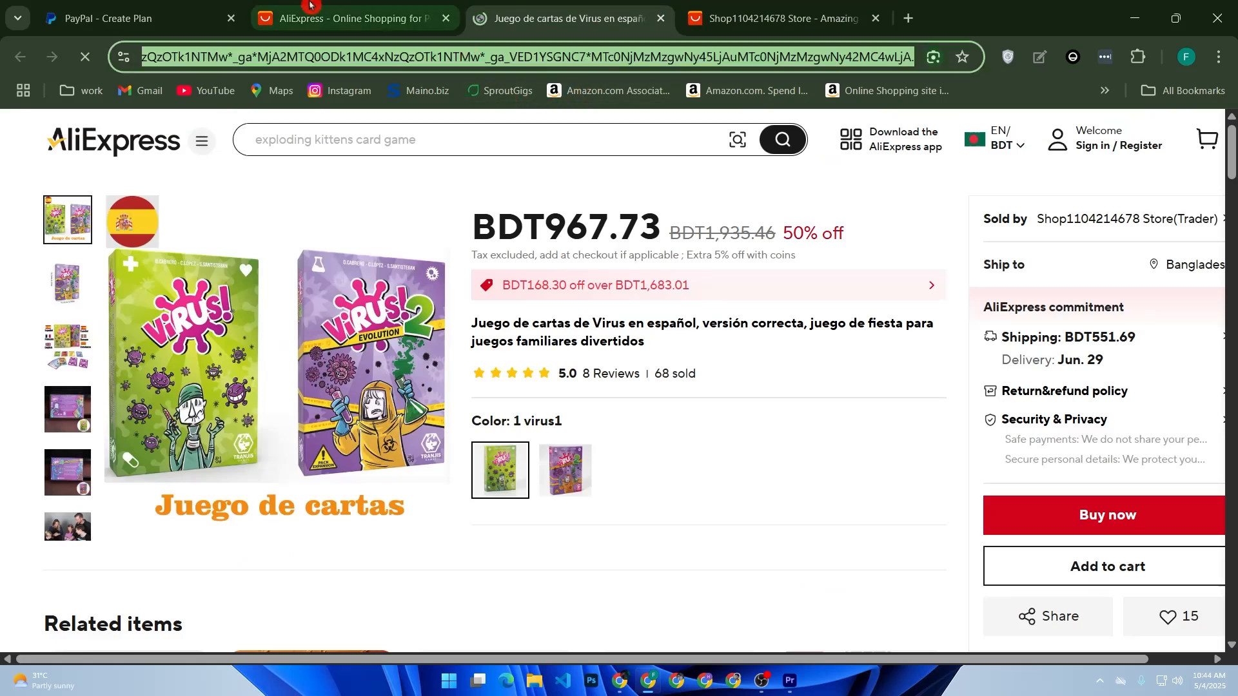
left_click(162, 18)
left_click(546, 398)
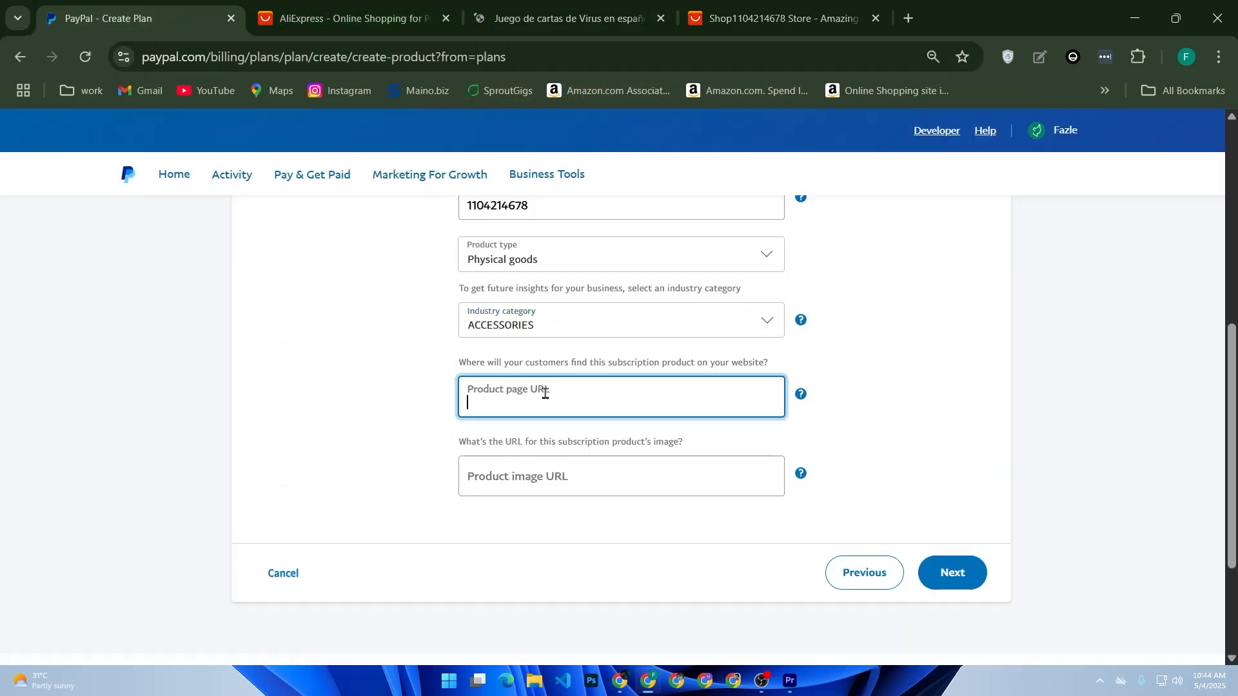
Search Google for "bit ly shorten link" in a new tab and open the Bitly website
left_click(919, 21)
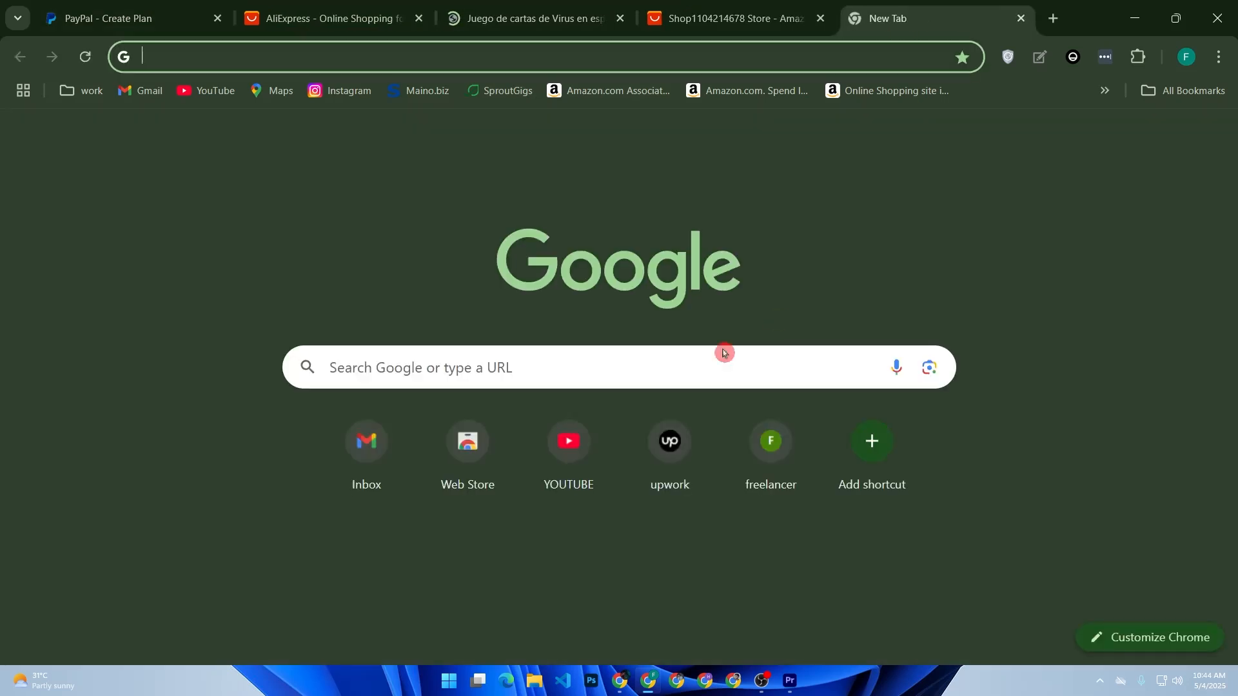
left_click(687, 367)
type("bit")
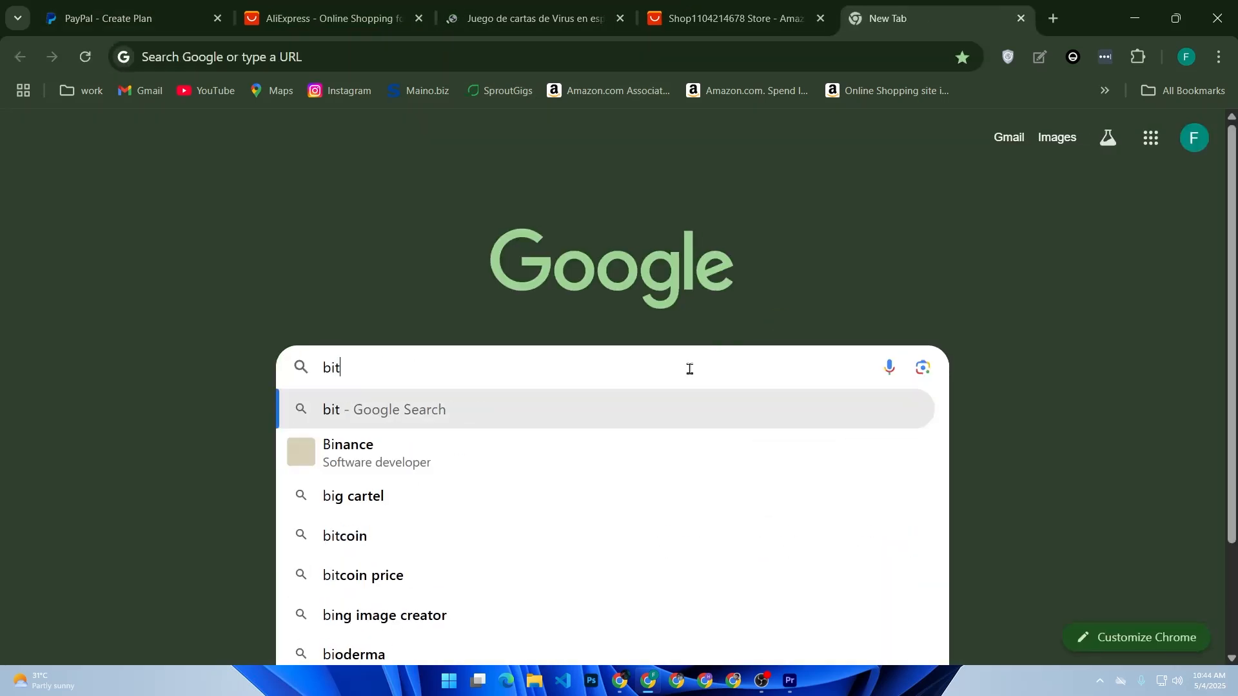
type(".ly ")
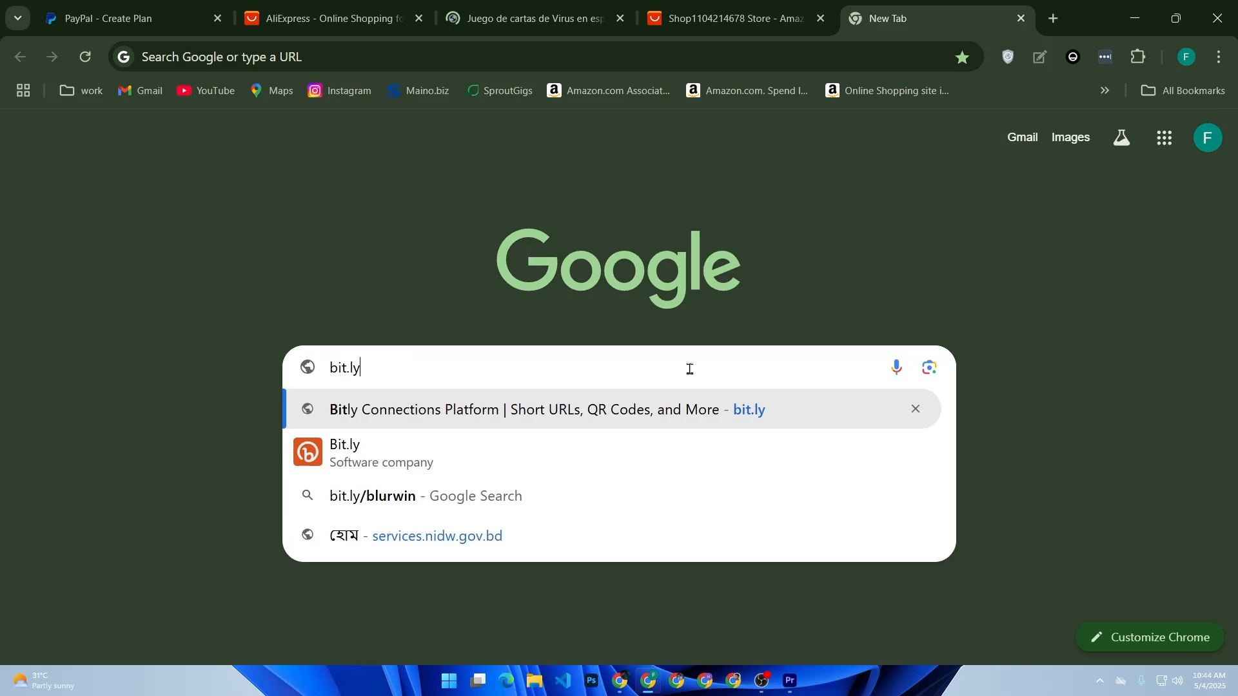
type("for sh")
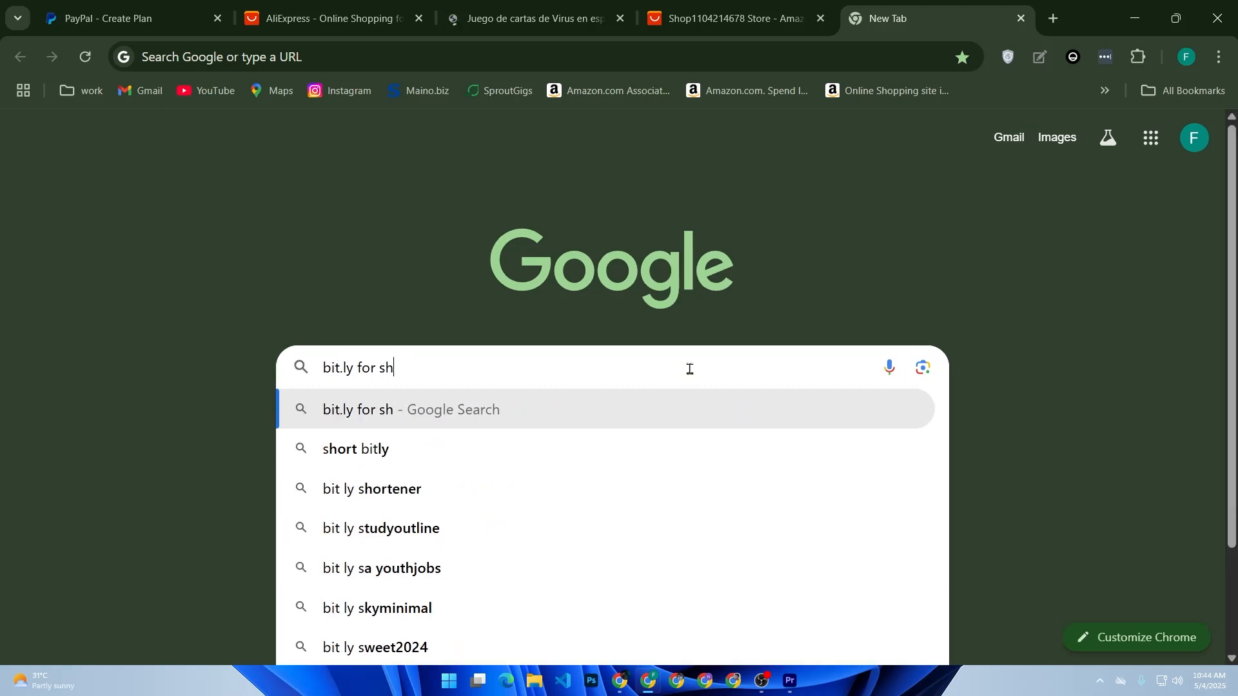
type("oten")
key("BackSpace")
key("BackSpace")
key("BackSpace")
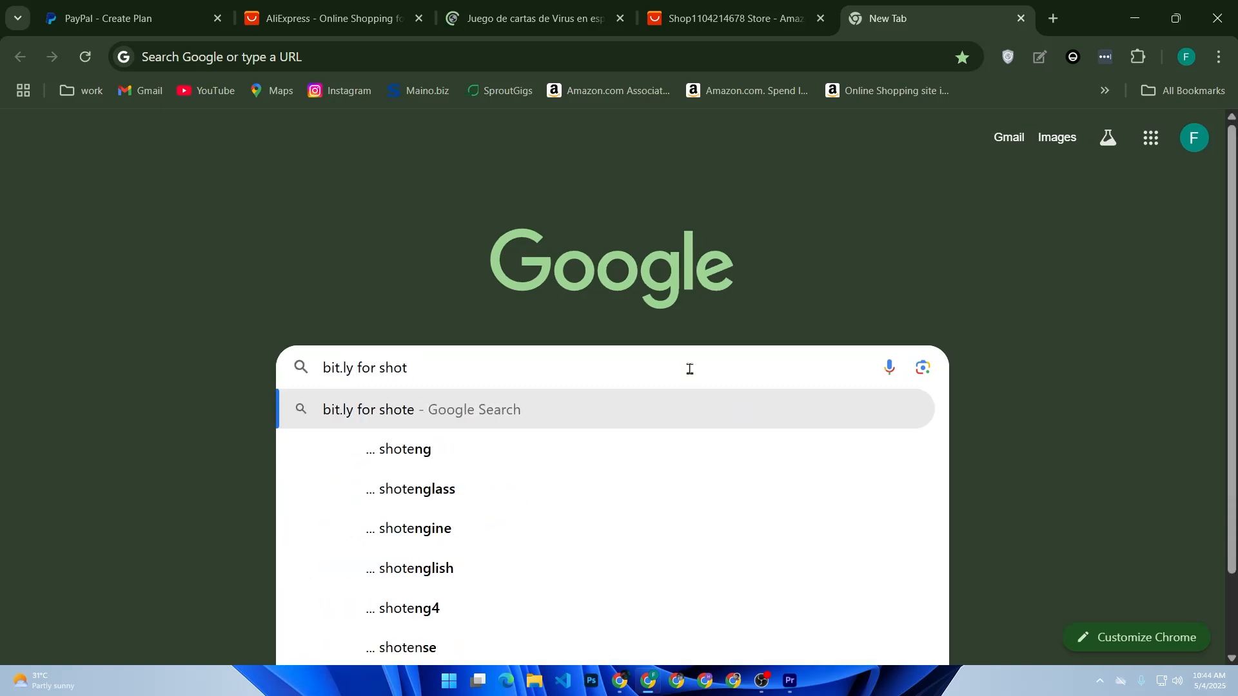
type("rten")
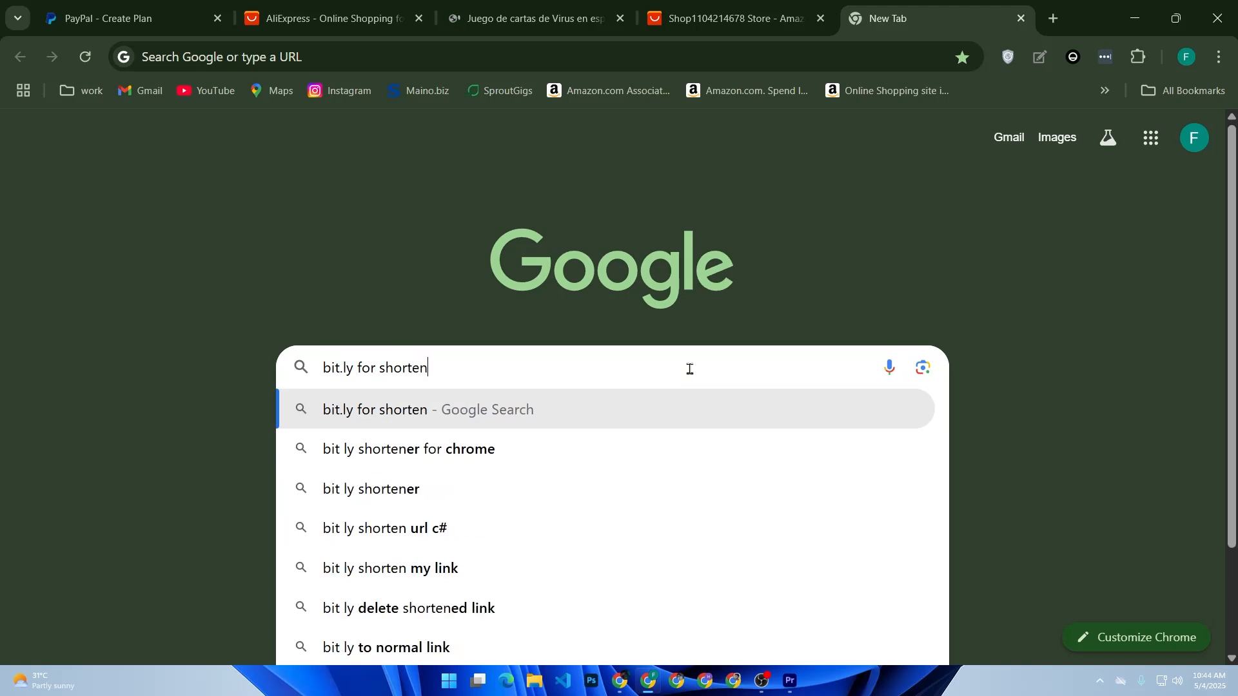
key("Down")
key("Return")
left_click(575, 347)
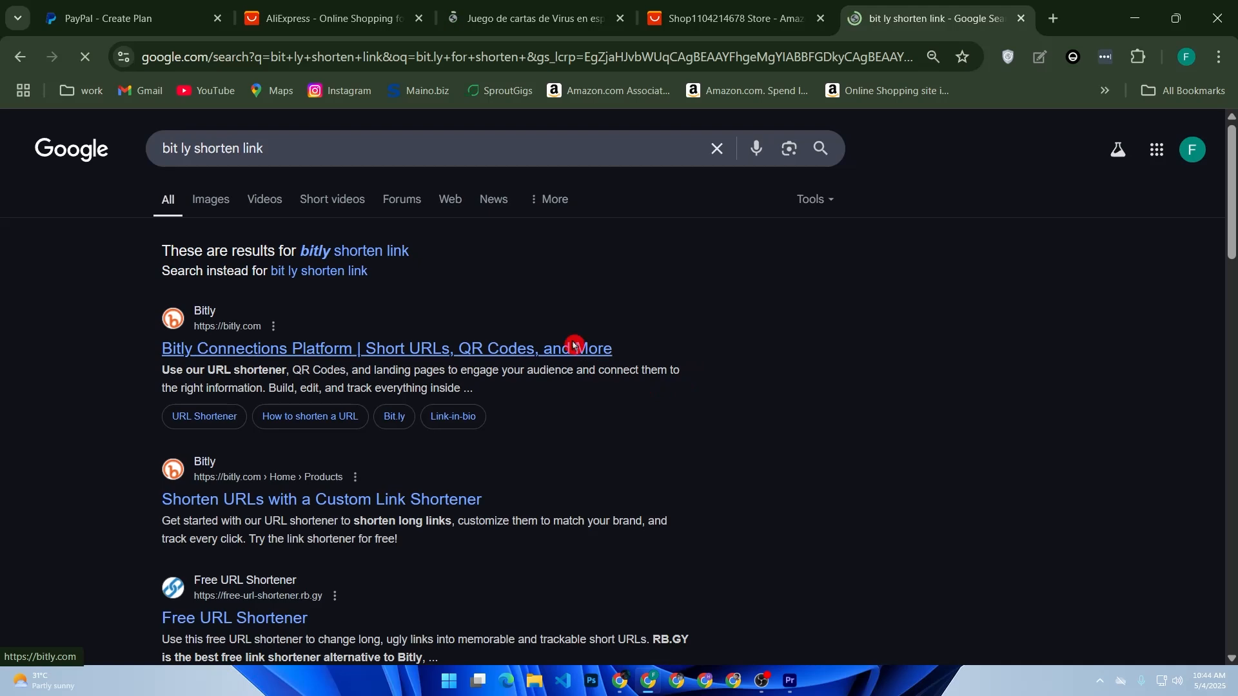
Submit the copied AliExpress listing address to Bitly's long link shortener
scroll(507, 397, "down", 5)
left_click(507, 397)
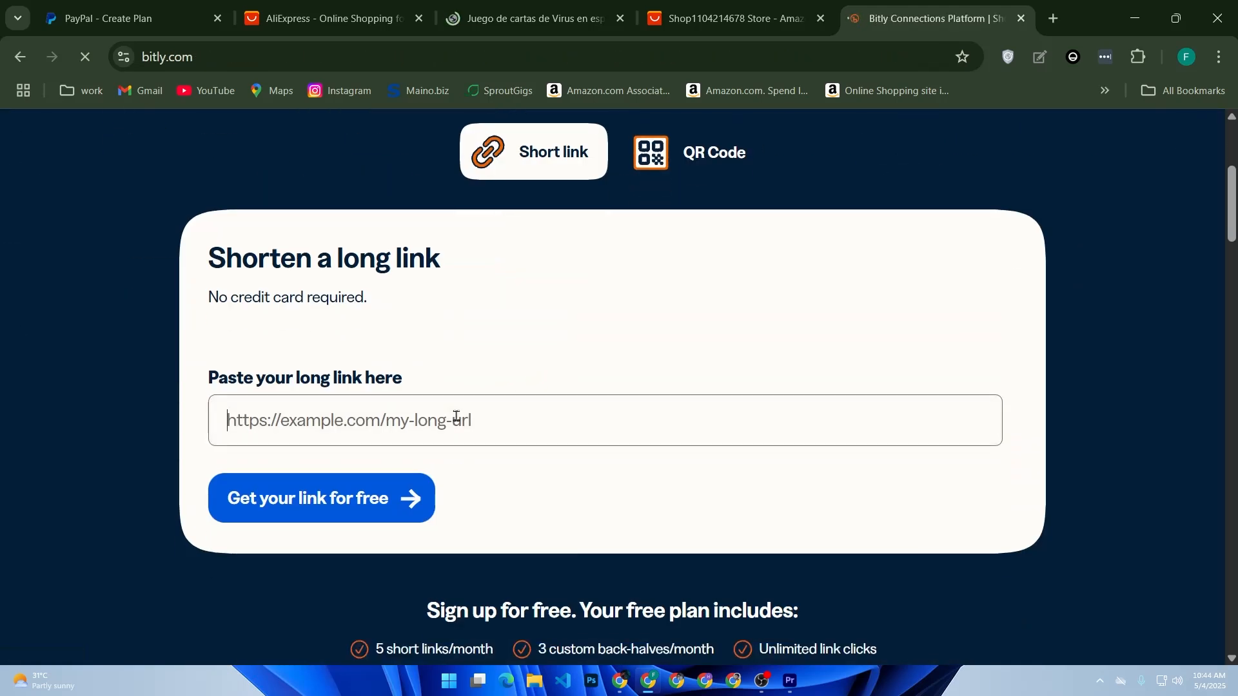
key("ctrl+v")
left_click(392, 516)
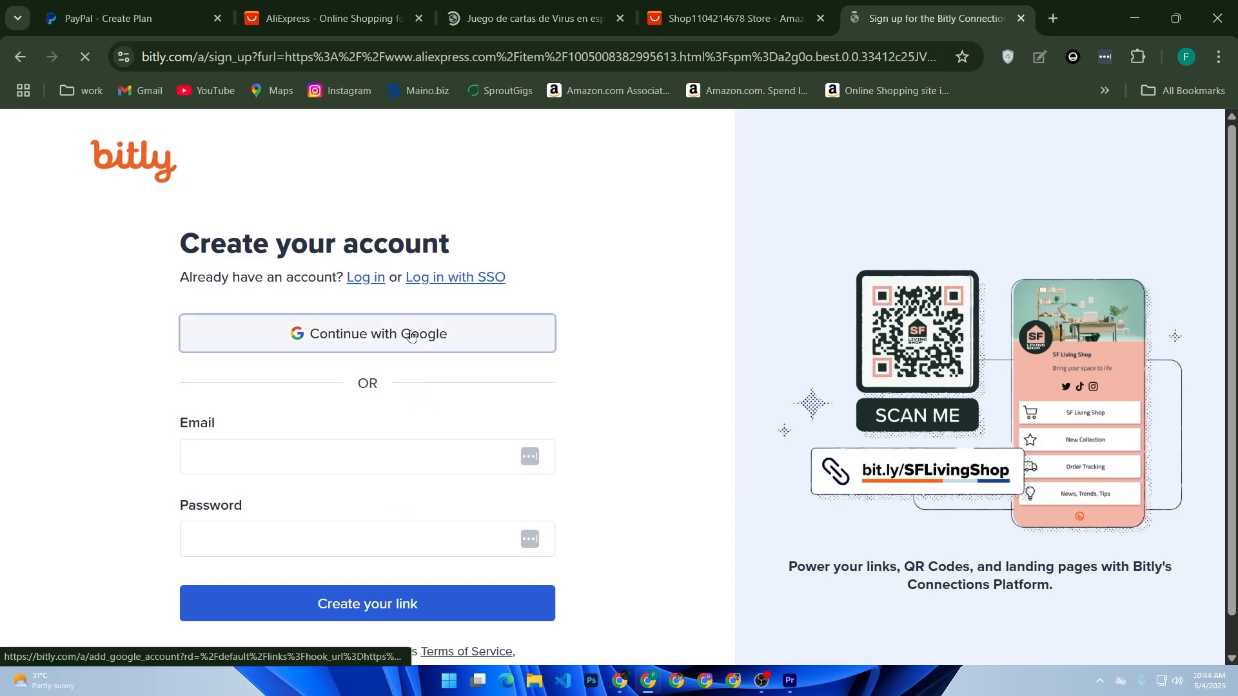
Sign up for Bitly with an existing Google account and postpone the onboarding questions
left_click(410, 336)
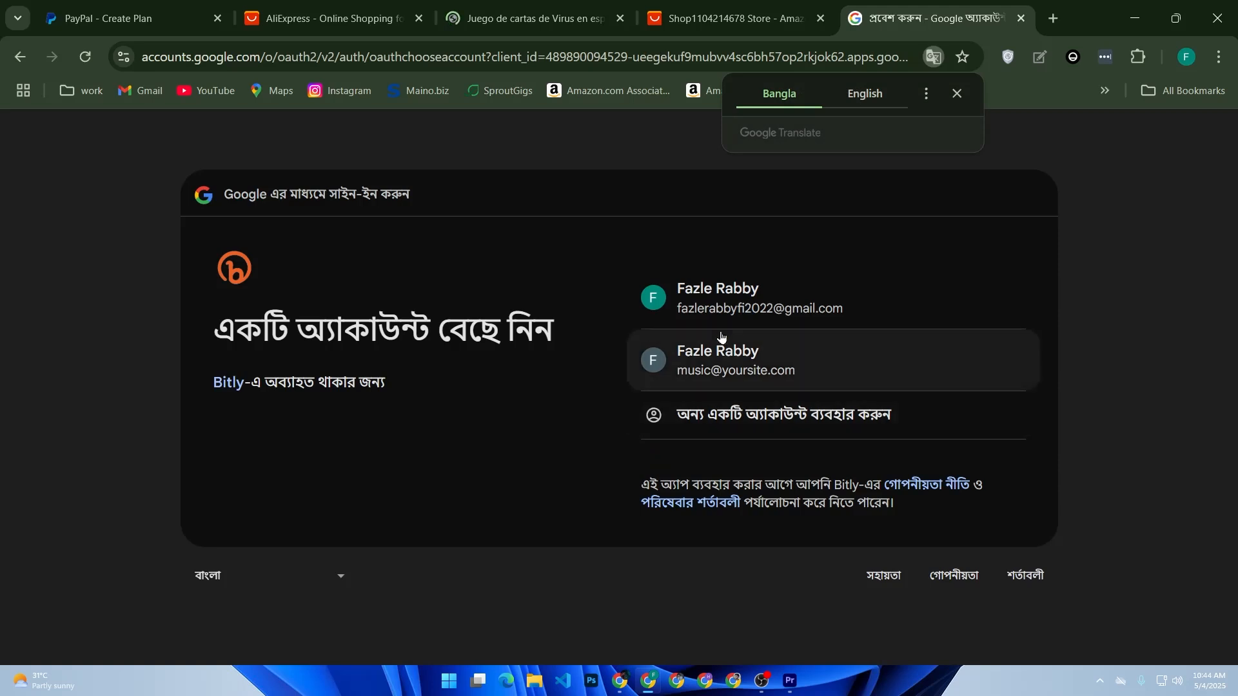
left_click(725, 310)
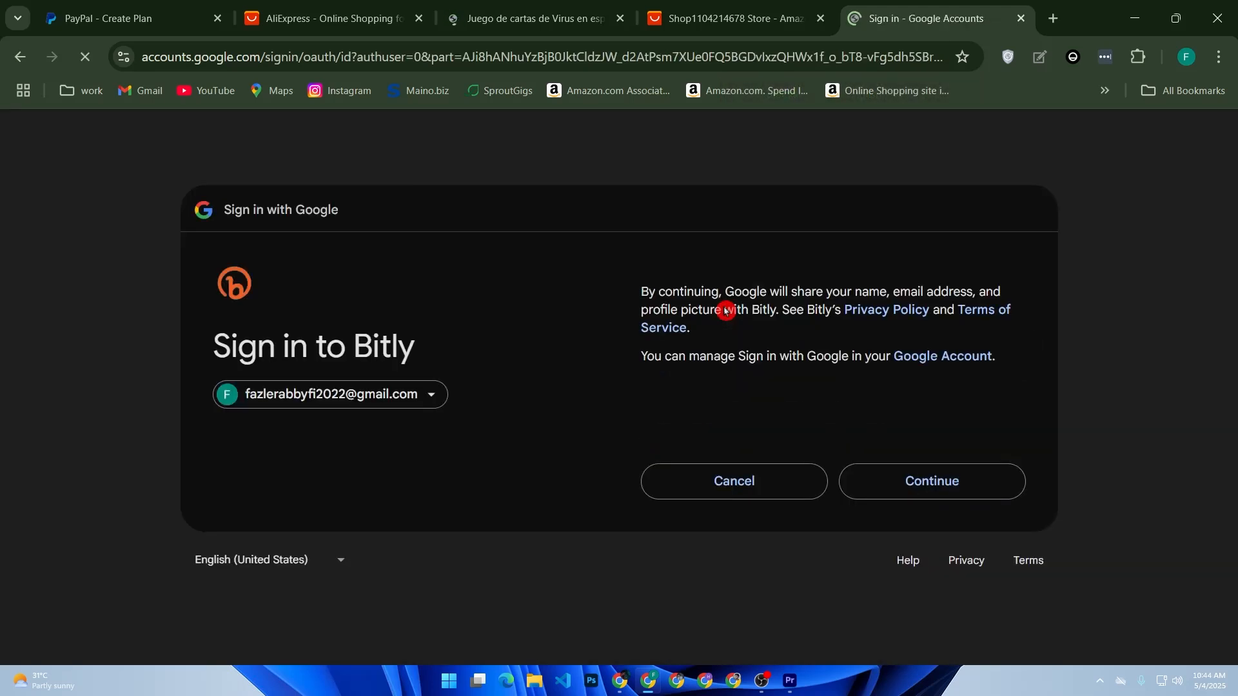
left_click(993, 494)
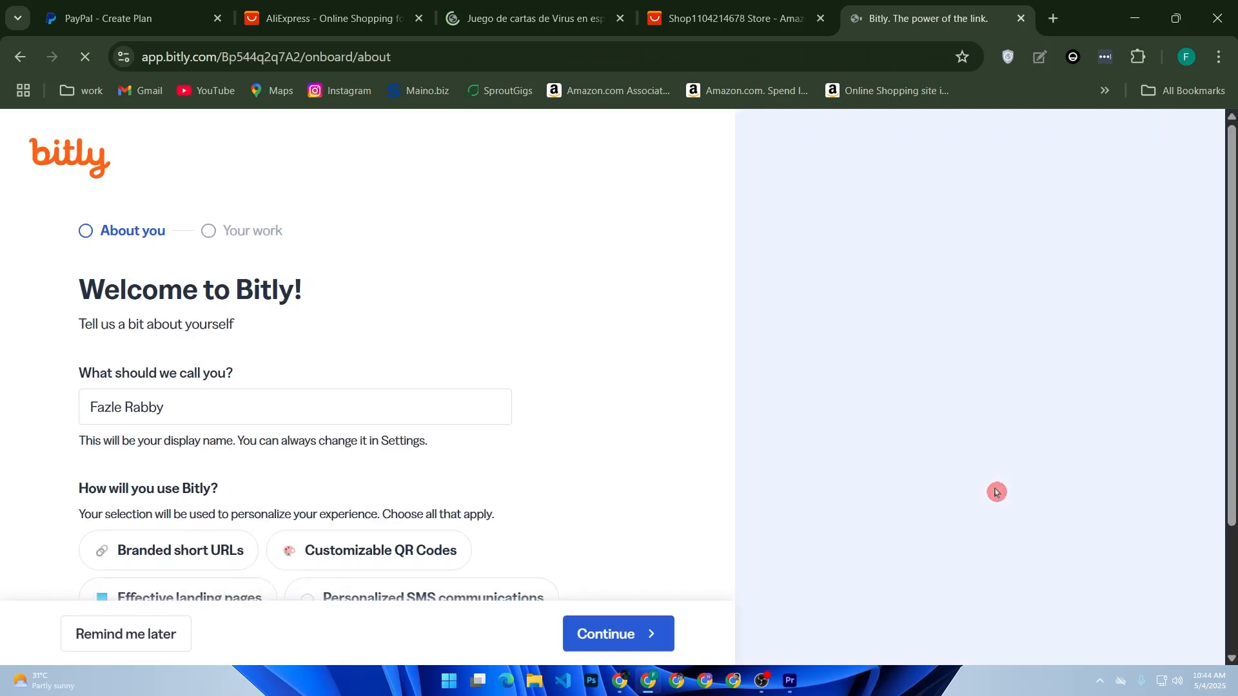
scroll(586, 493, "down", 3)
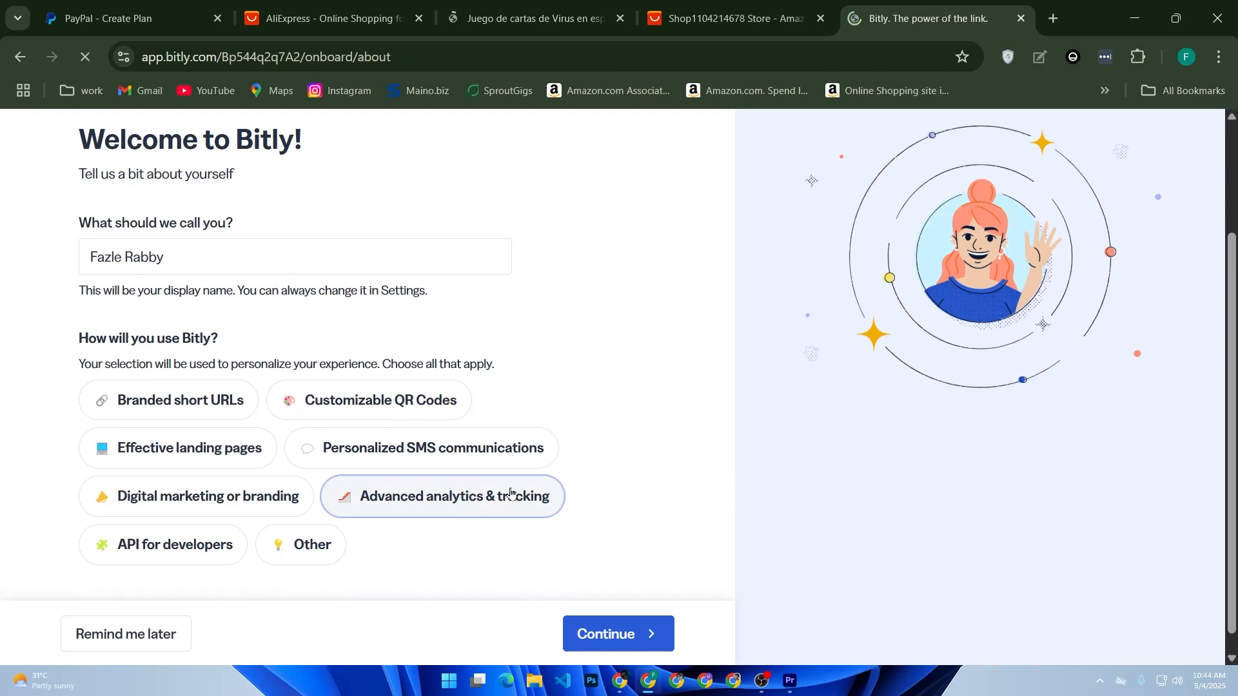
left_click(616, 637)
left_click(88, 640)
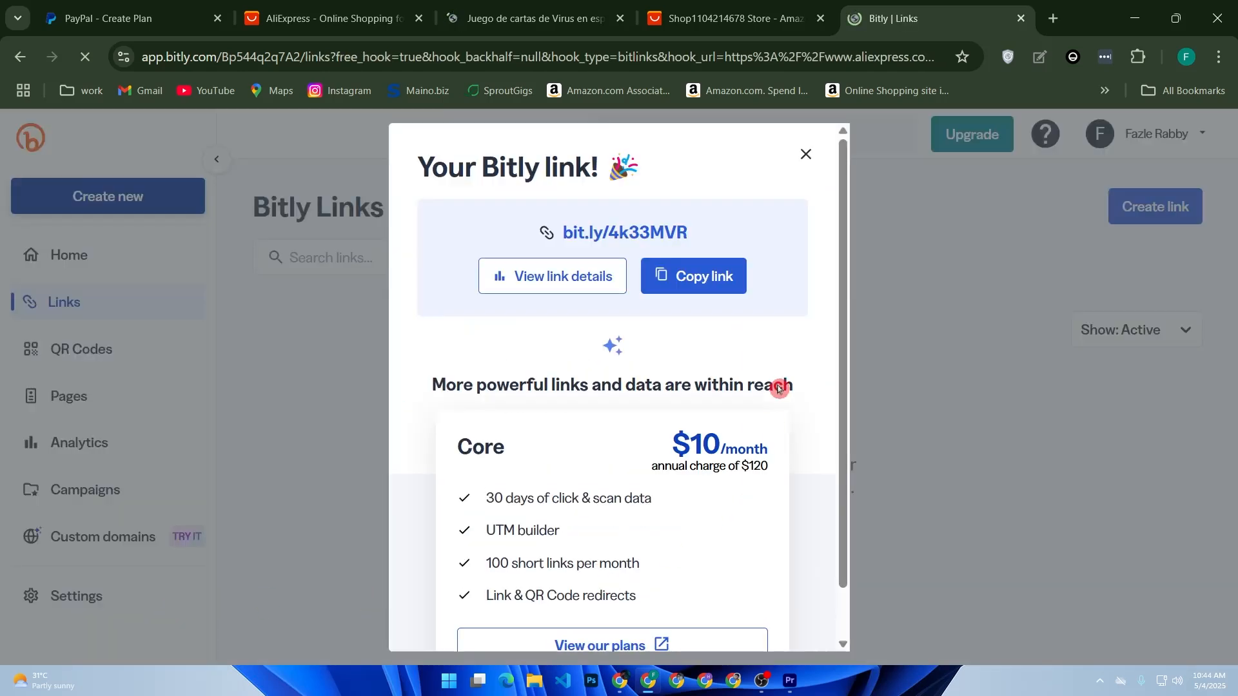
left_click(693, 285)
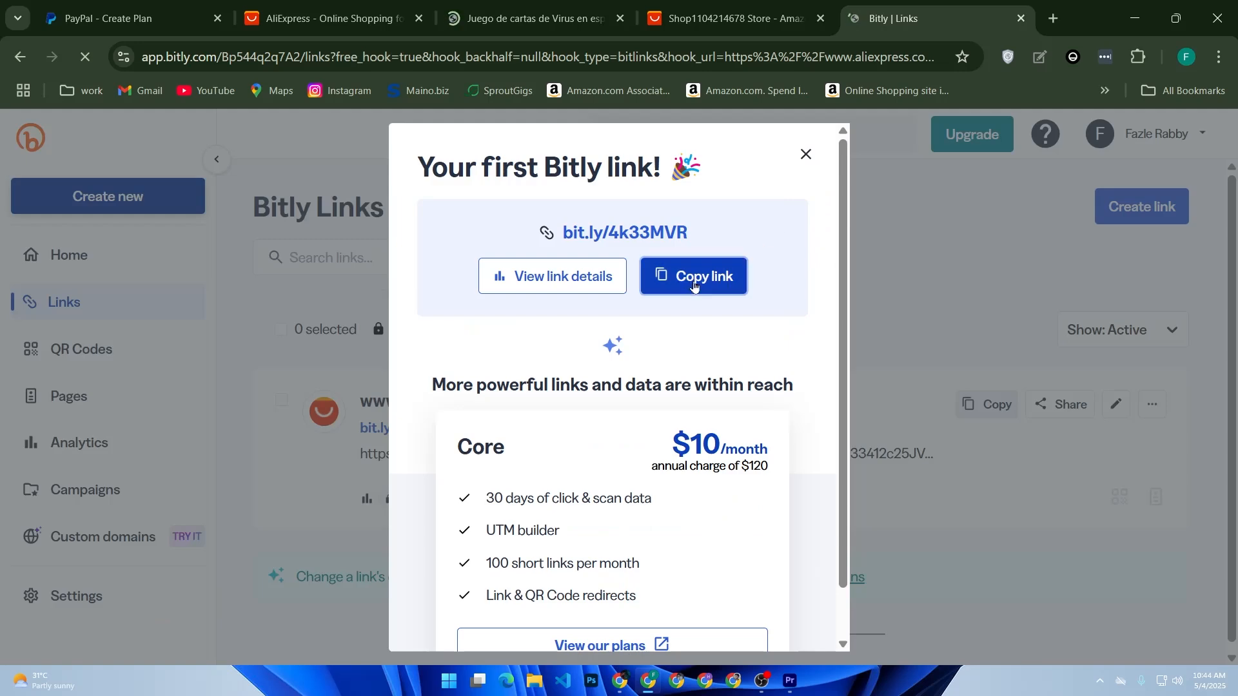
left_click(731, 16)
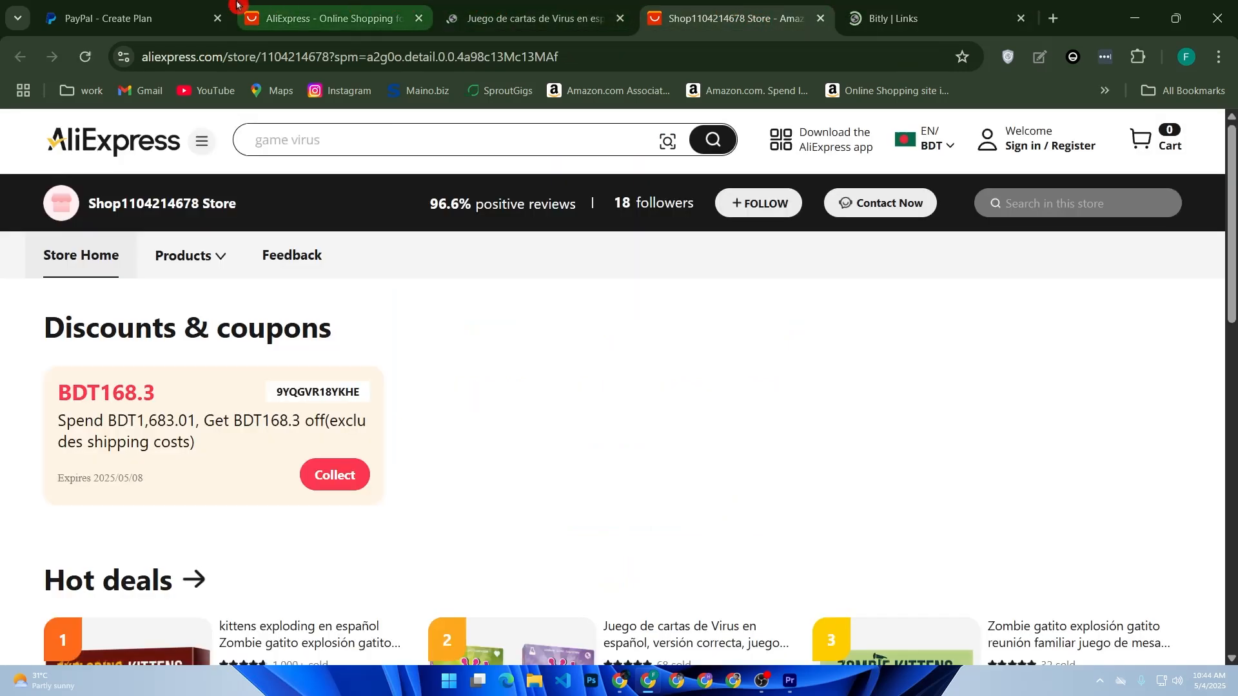
left_click(122, 18)
key("ctrl+v")
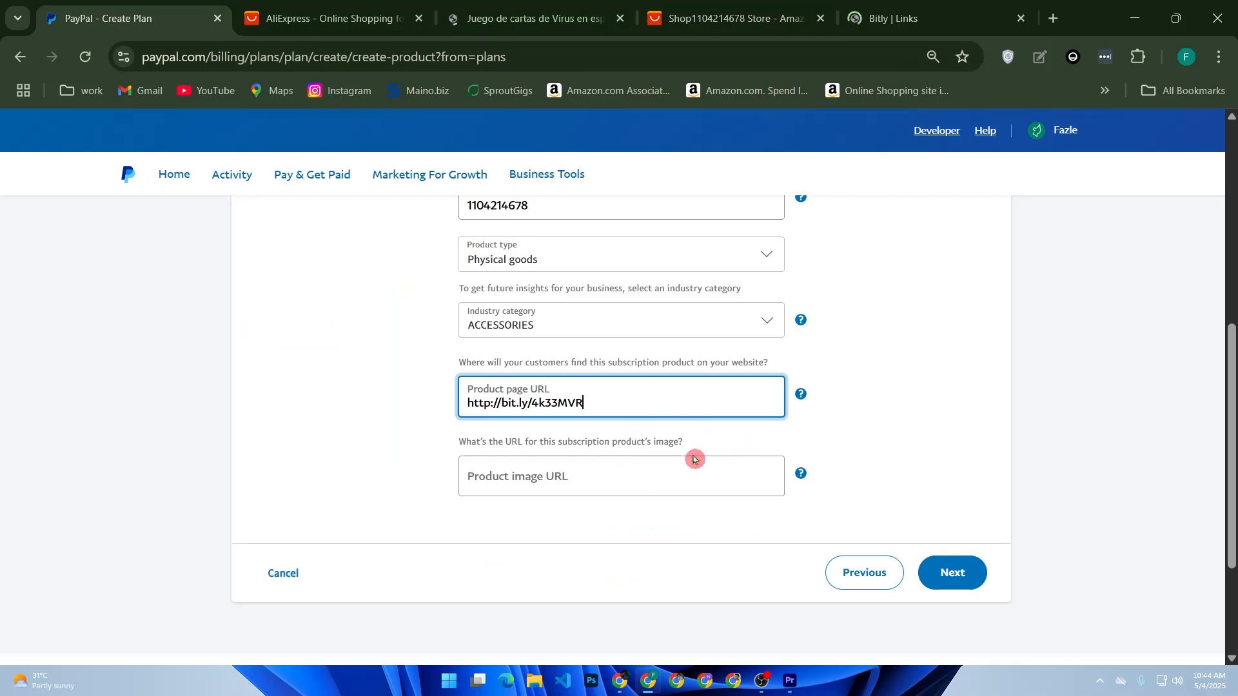
Try to get the address of the product photo from the AliExpress card game listing for the product image URL
left_click(600, 485)
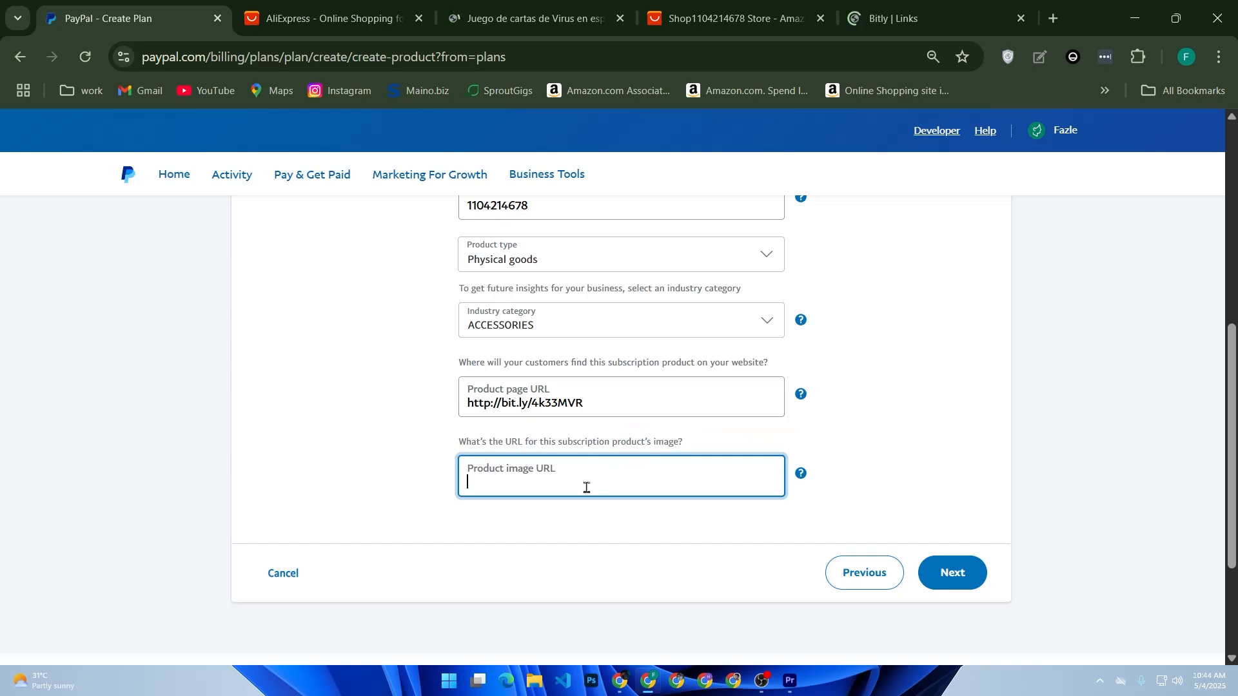
left_click(735, 18)
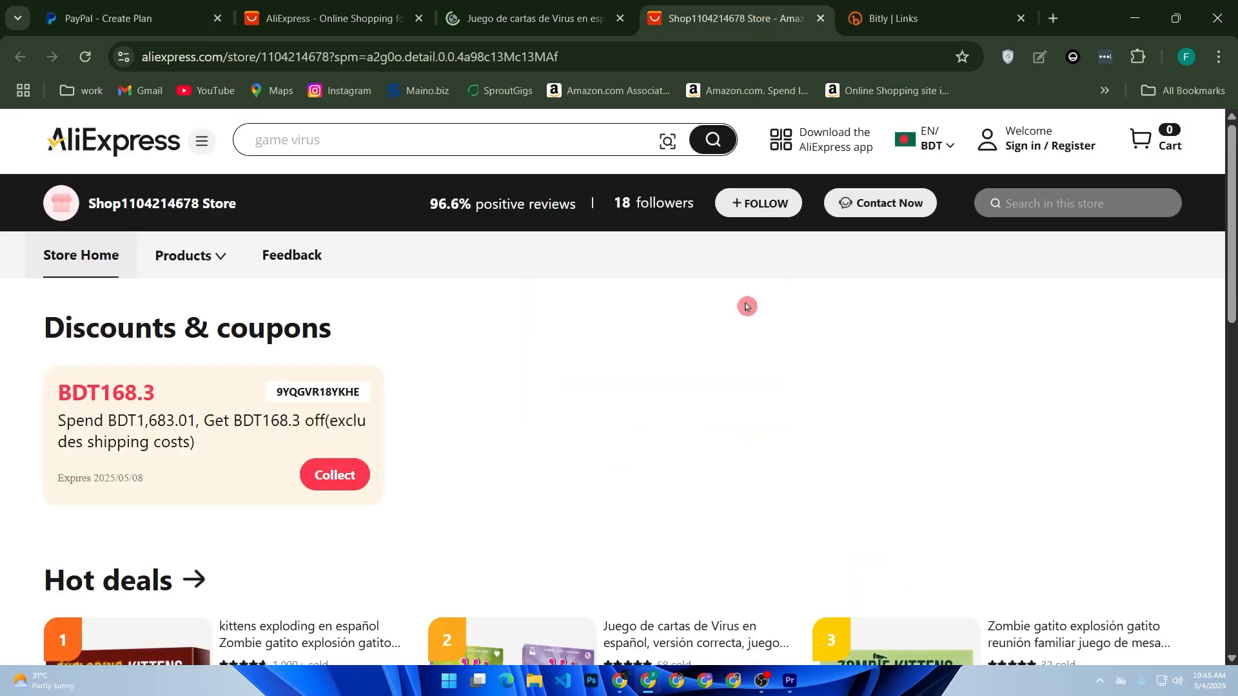
left_click(548, 18)
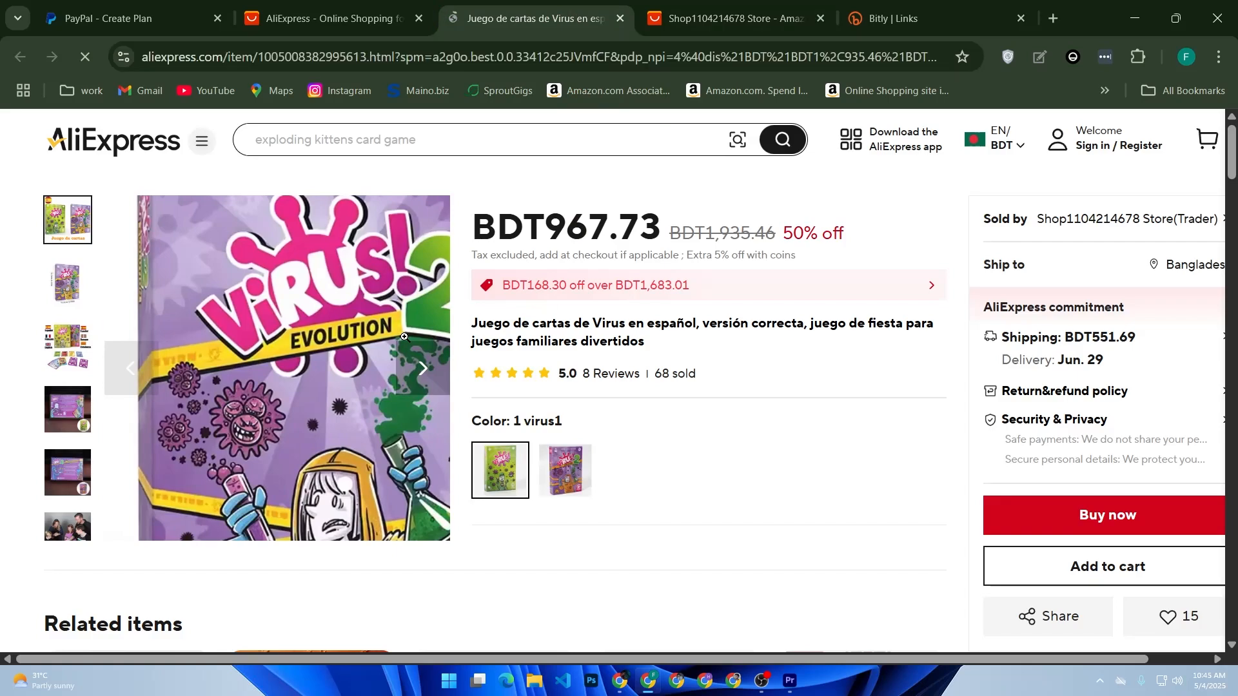
right_click(404, 337)
left_click(345, 413)
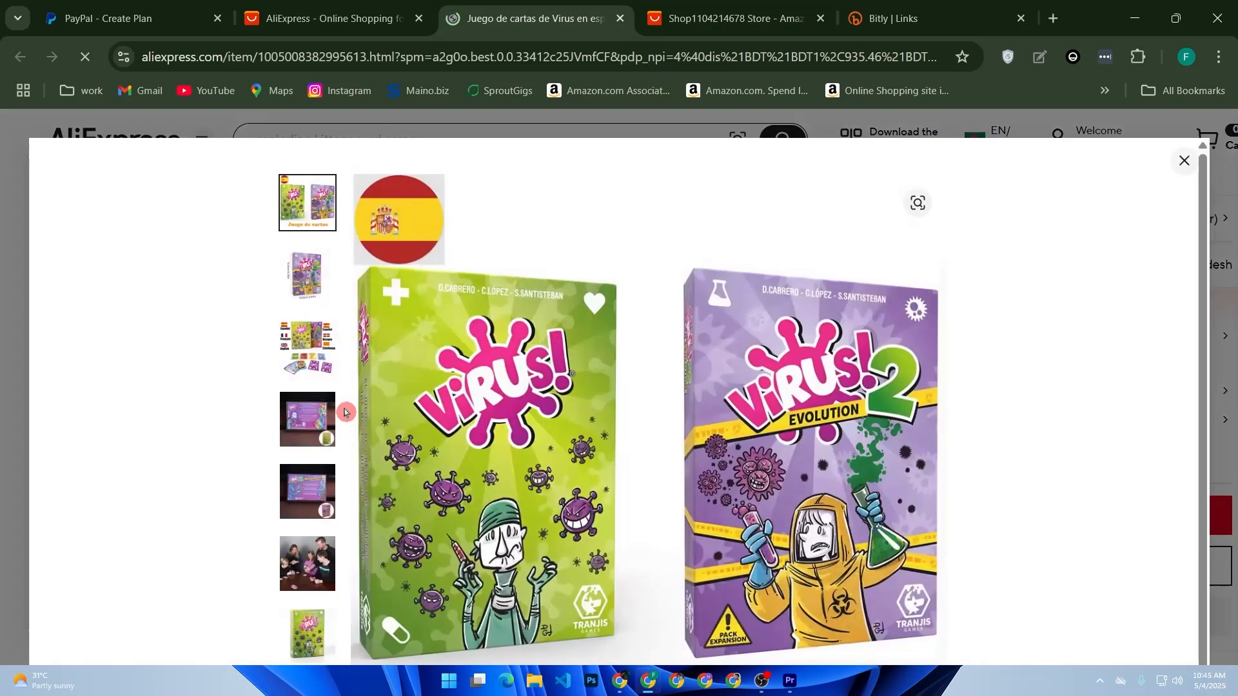
scroll(515, 398, "up", 2)
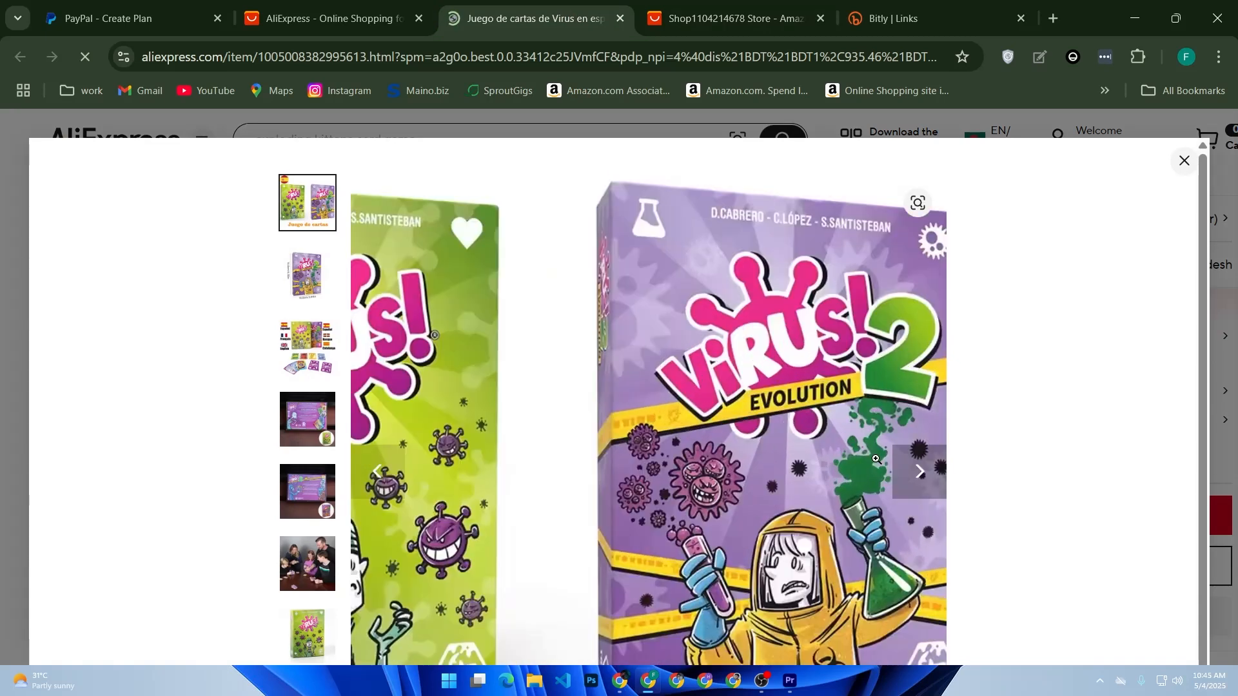
right_click(817, 473)
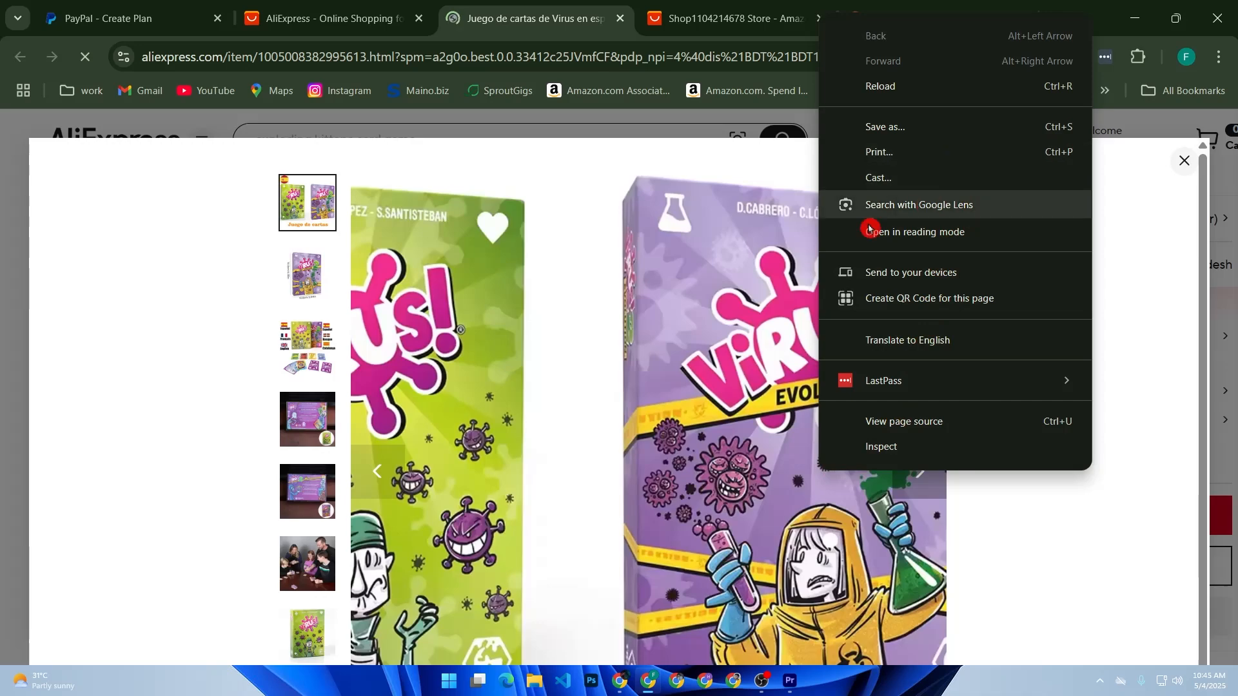
left_click(697, 275)
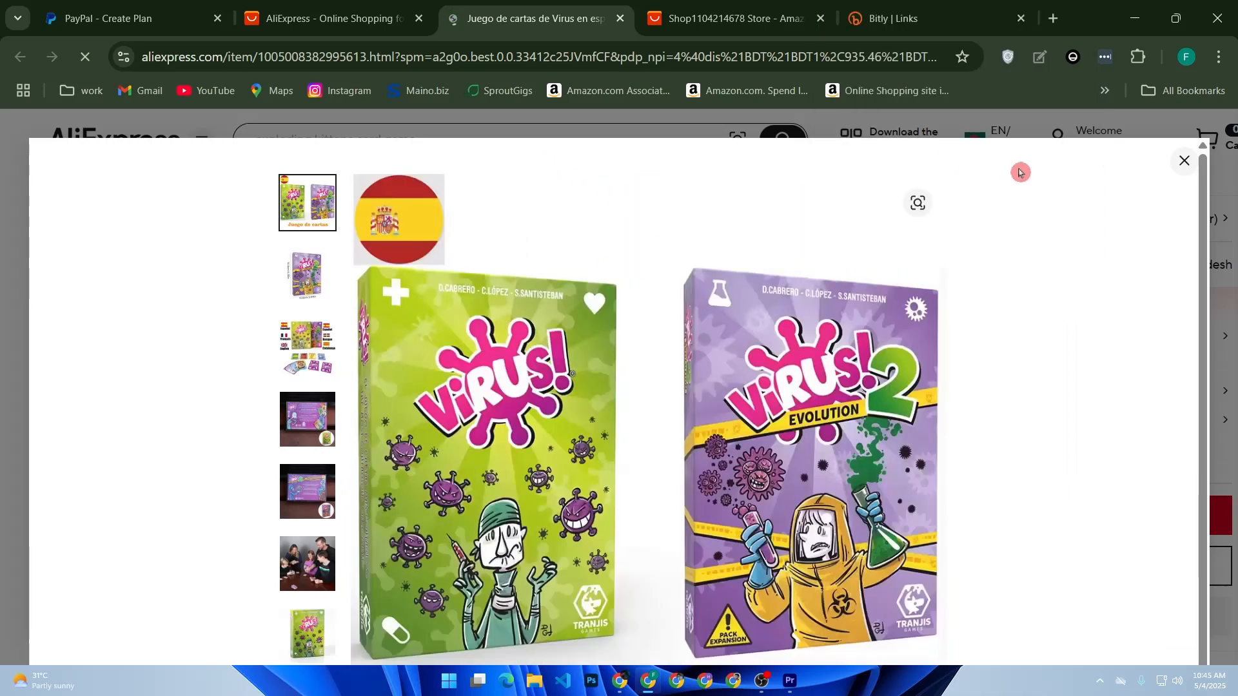
left_click(1183, 160)
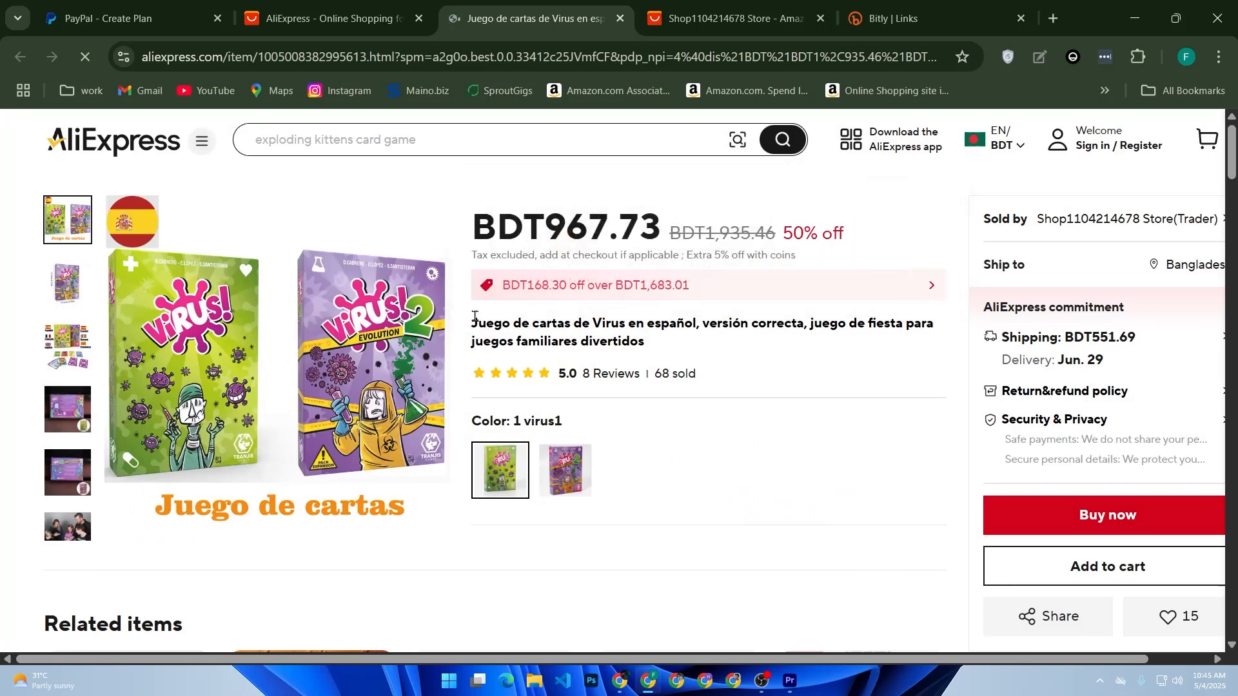
Copy "Juego de cartas de Virus en español," from the AliExpress listing title and search Google for it in a new tab
left_click_drag(476, 317, 529, 319)
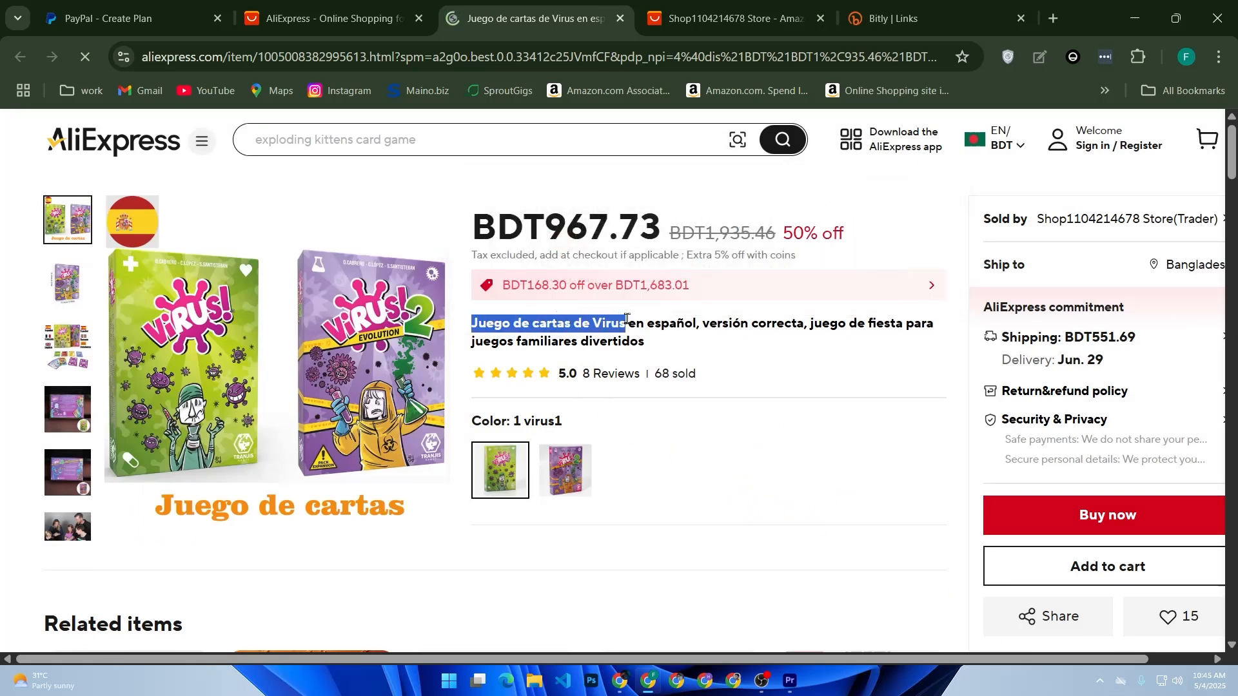
left_click_drag(657, 321, 702, 321)
key("ctrl+c")
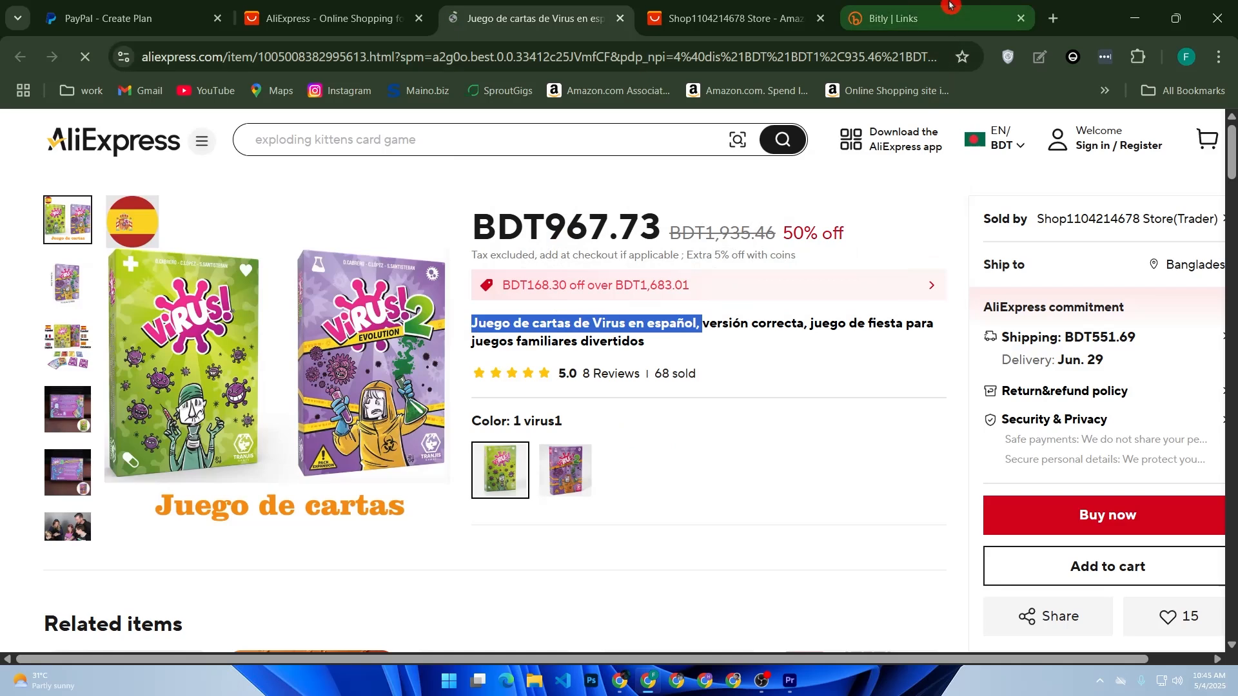
left_click(903, 18)
left_click(1053, 18)
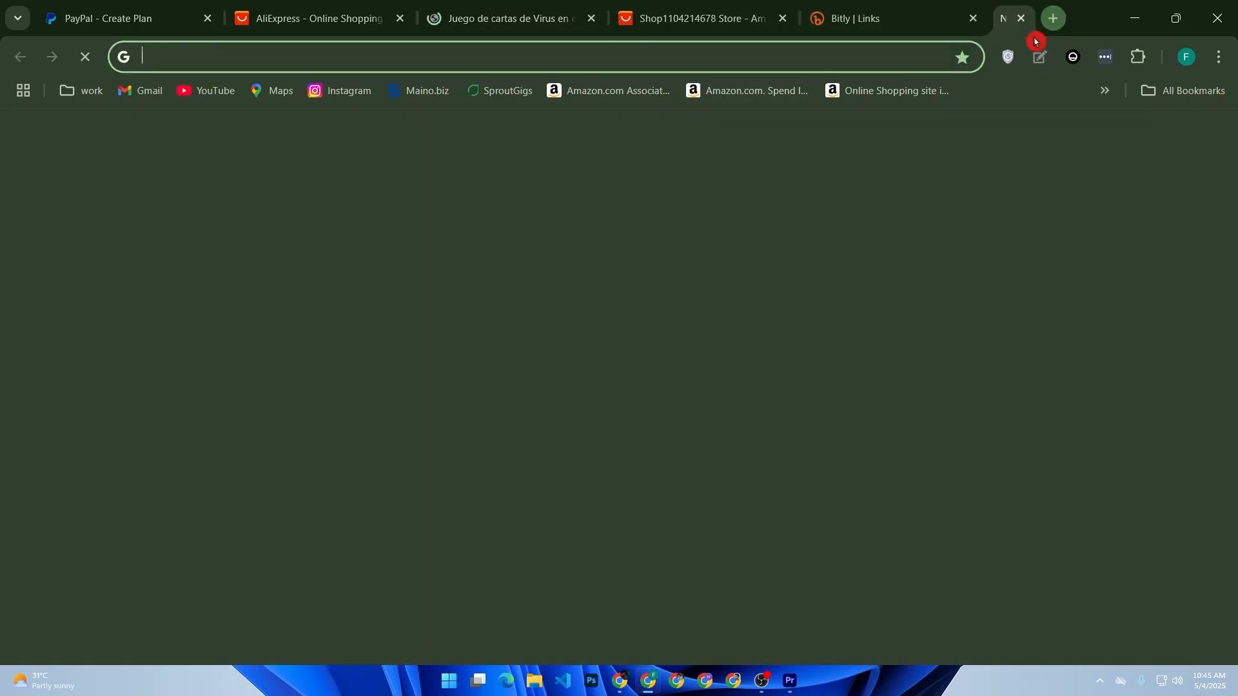
left_click(638, 364)
key("ctrl+v")
key("Return")
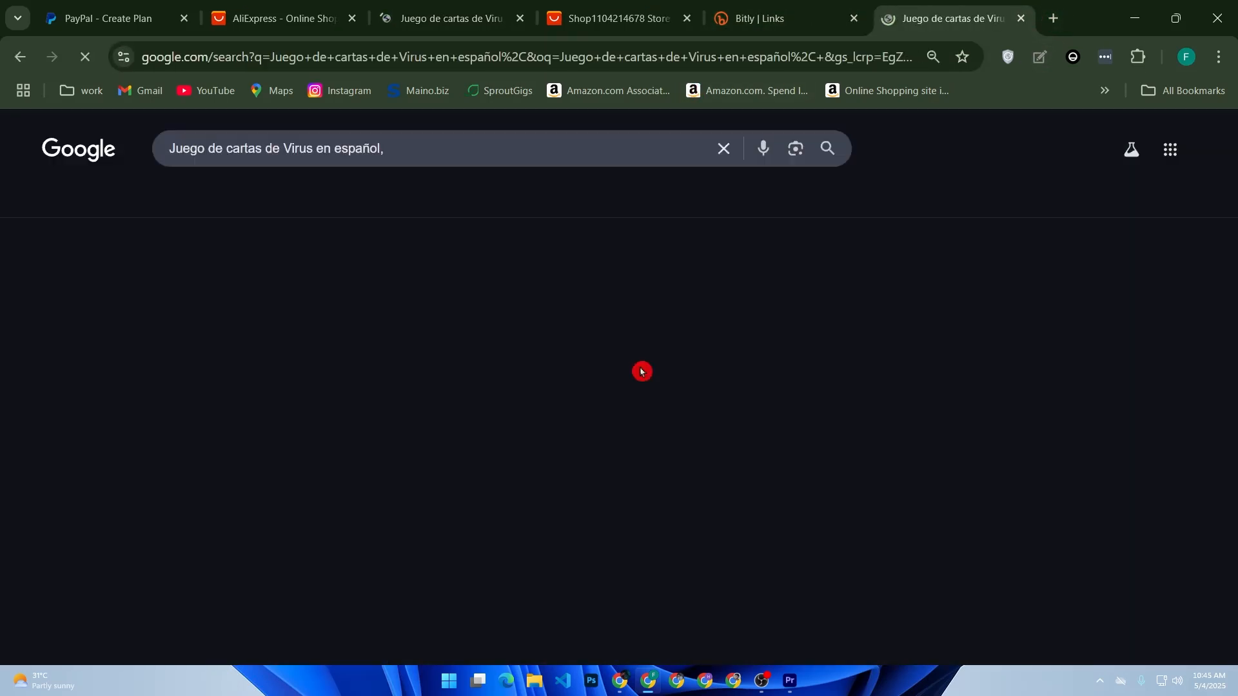
Switch to the image results and open the Amazon.es picture of the green Virus! box in its own tab
left_click(220, 201)
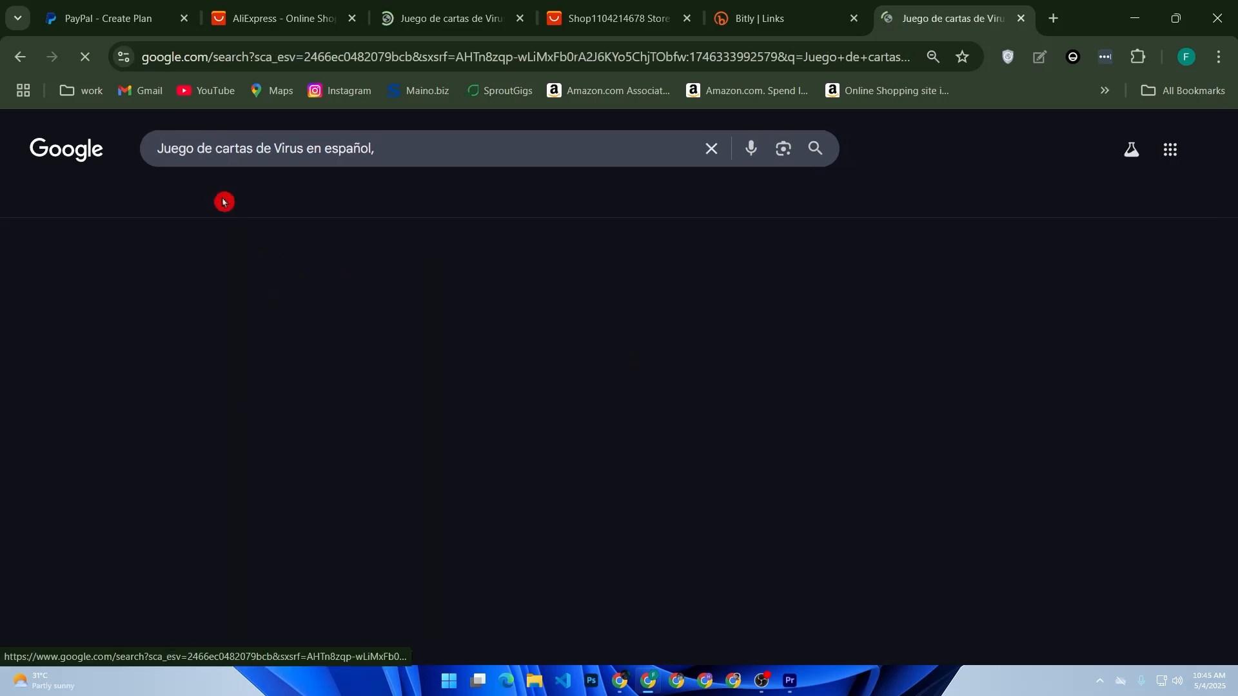
left_click(139, 384)
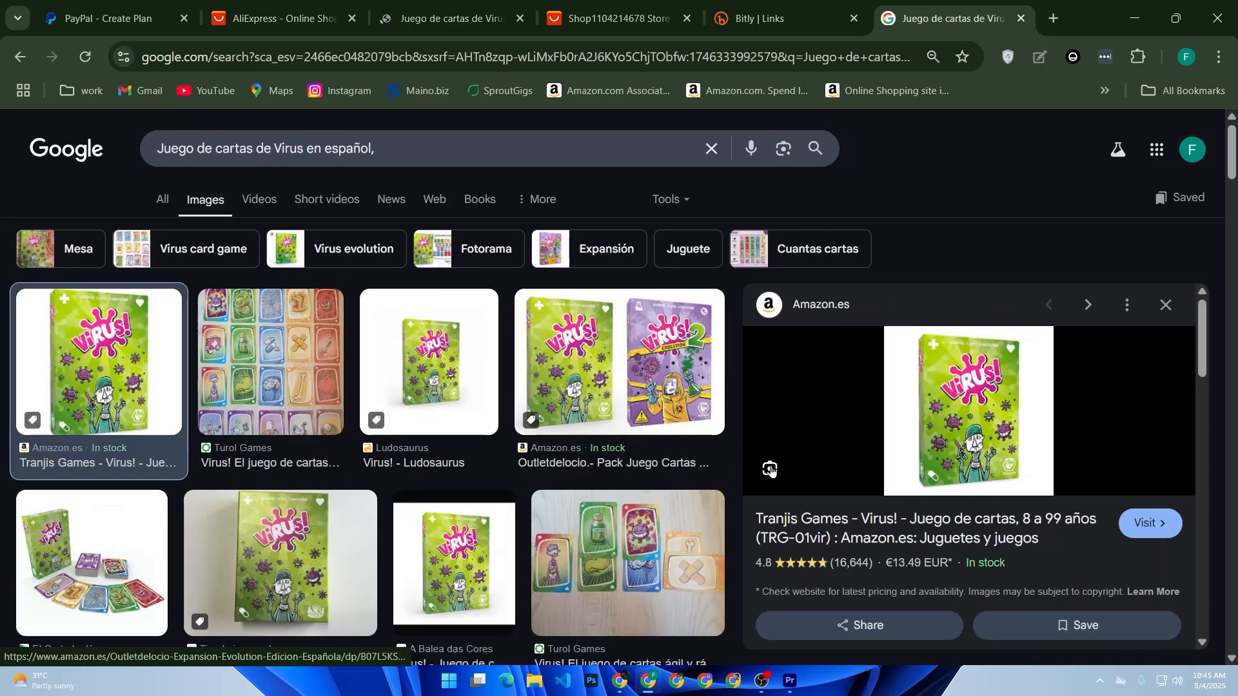
right_click(952, 441)
left_click(987, 453)
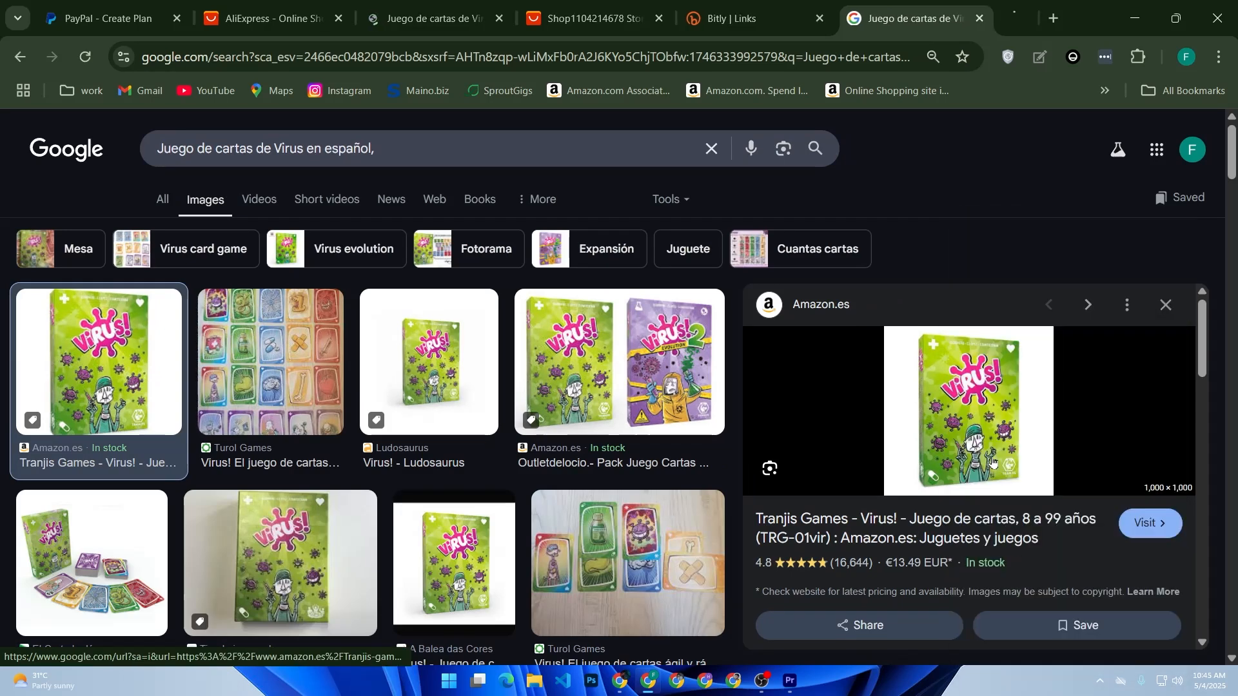
left_click(928, 21)
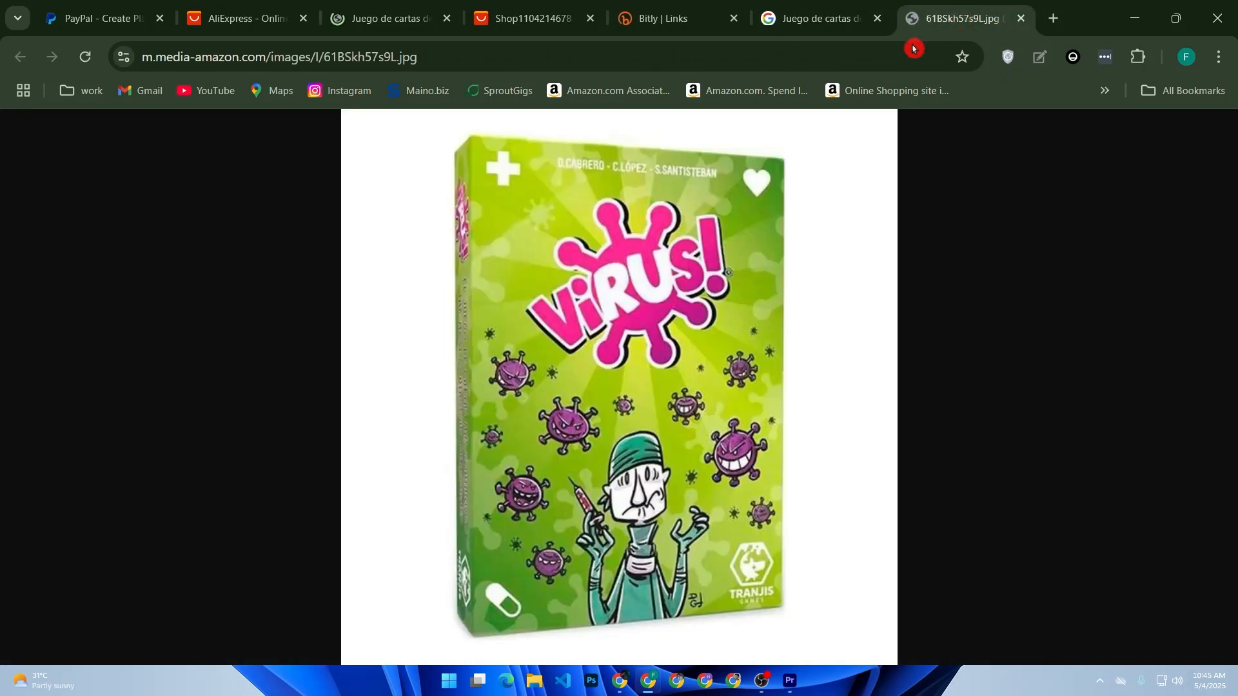
Copy the address of the opened Virus! image and load it in a new tab
left_click(689, 55)
key("ctrl+c")
key("ctrl+t")
key("ctrl+v")
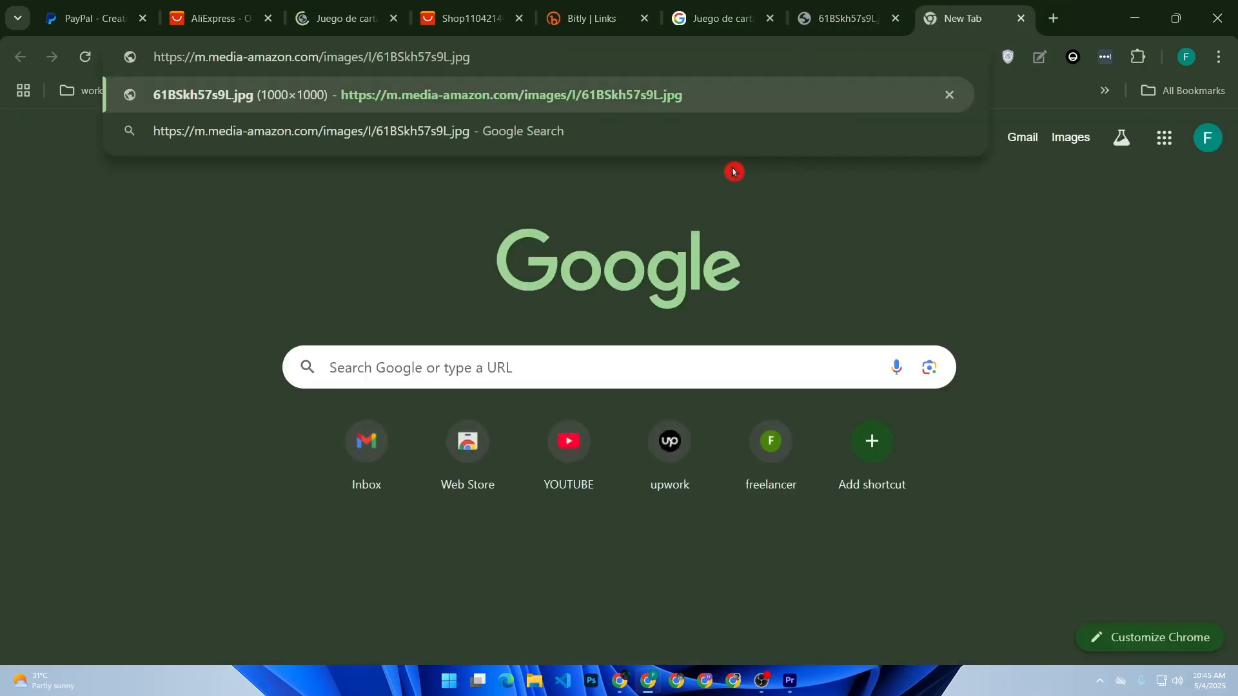
key("Return")
left_click(81, 16)
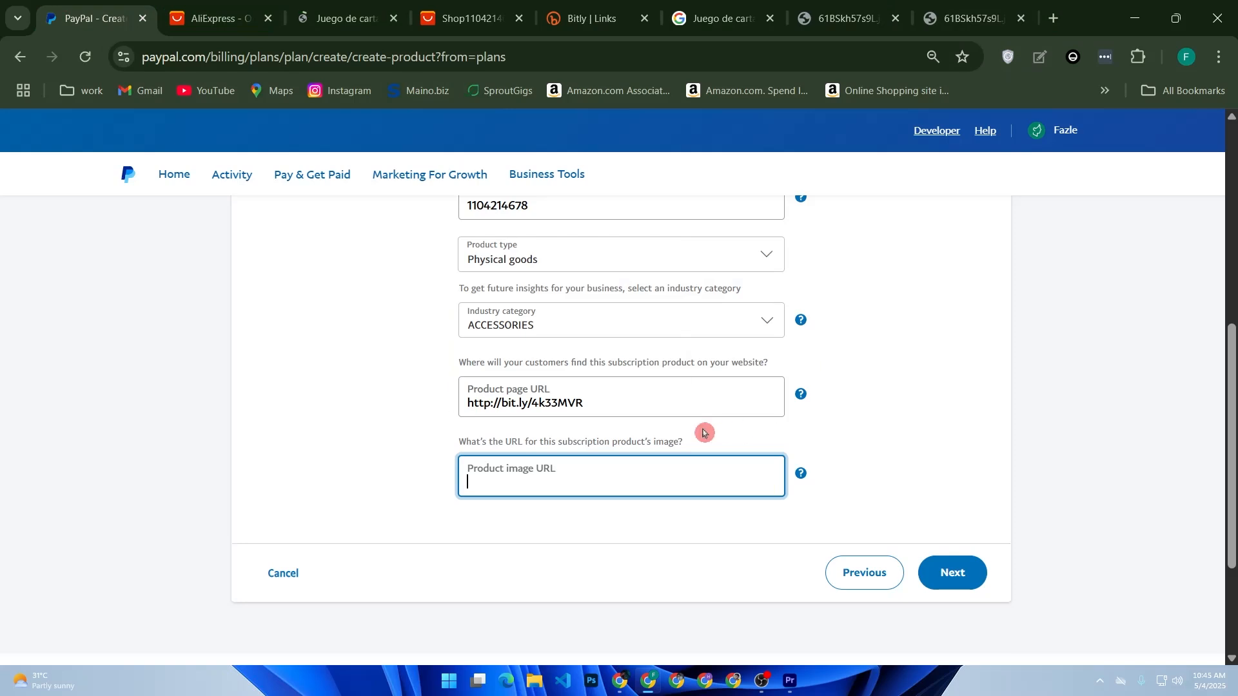
key("ctrl+v")
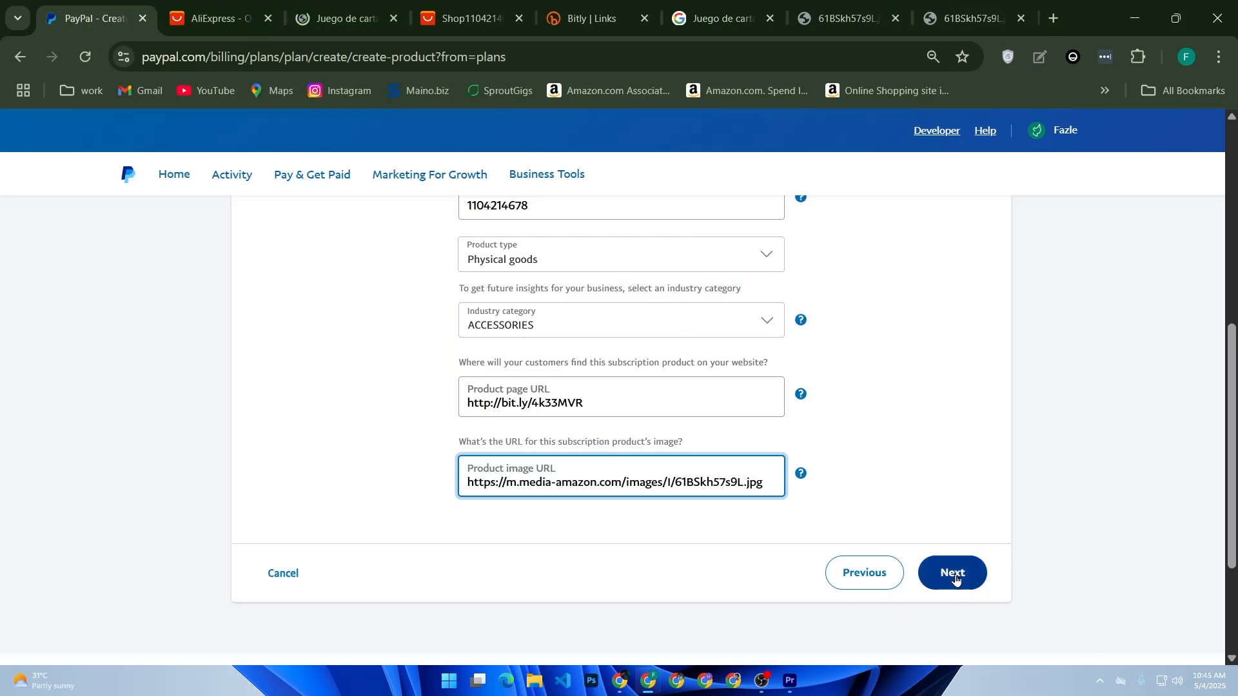
left_click(954, 574)
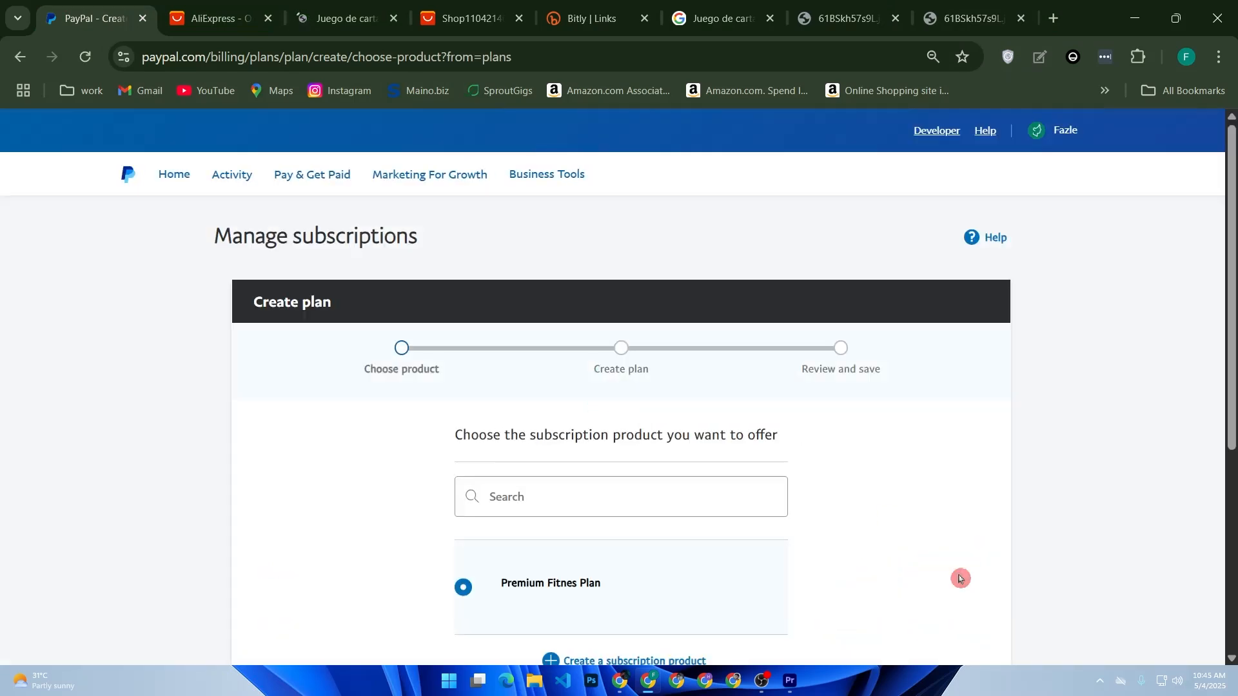
scroll(840, 477, "down", 4)
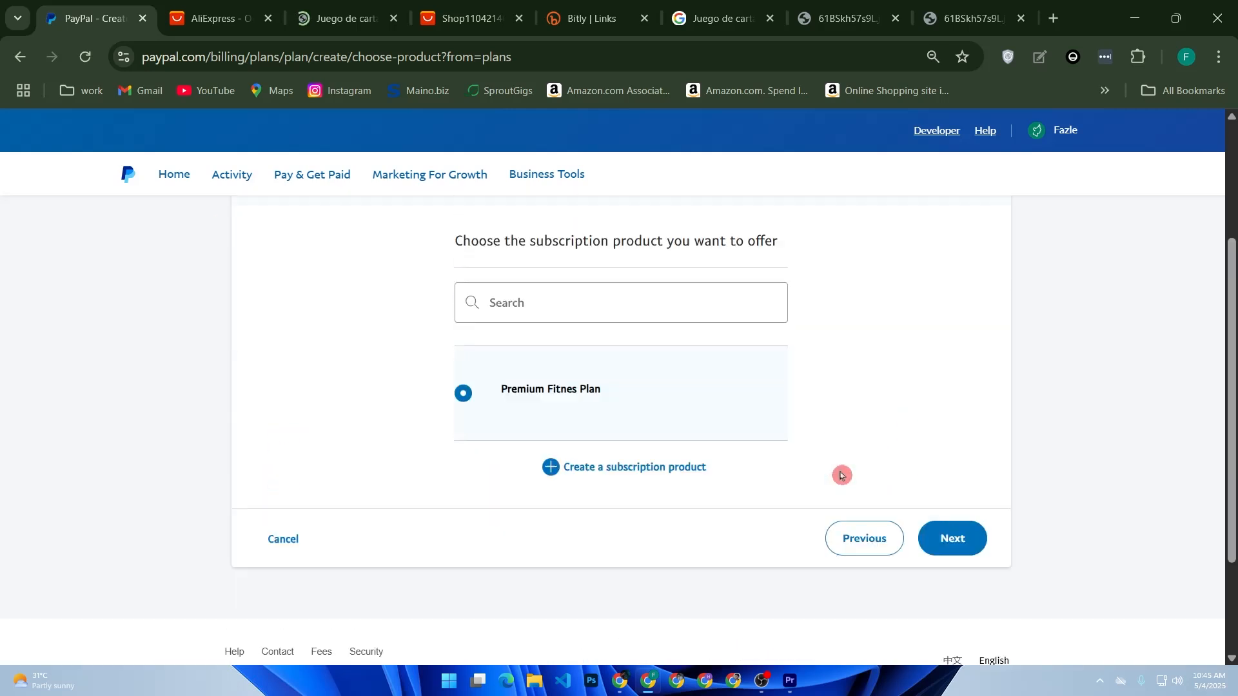
scroll(752, 492, "up", 2)
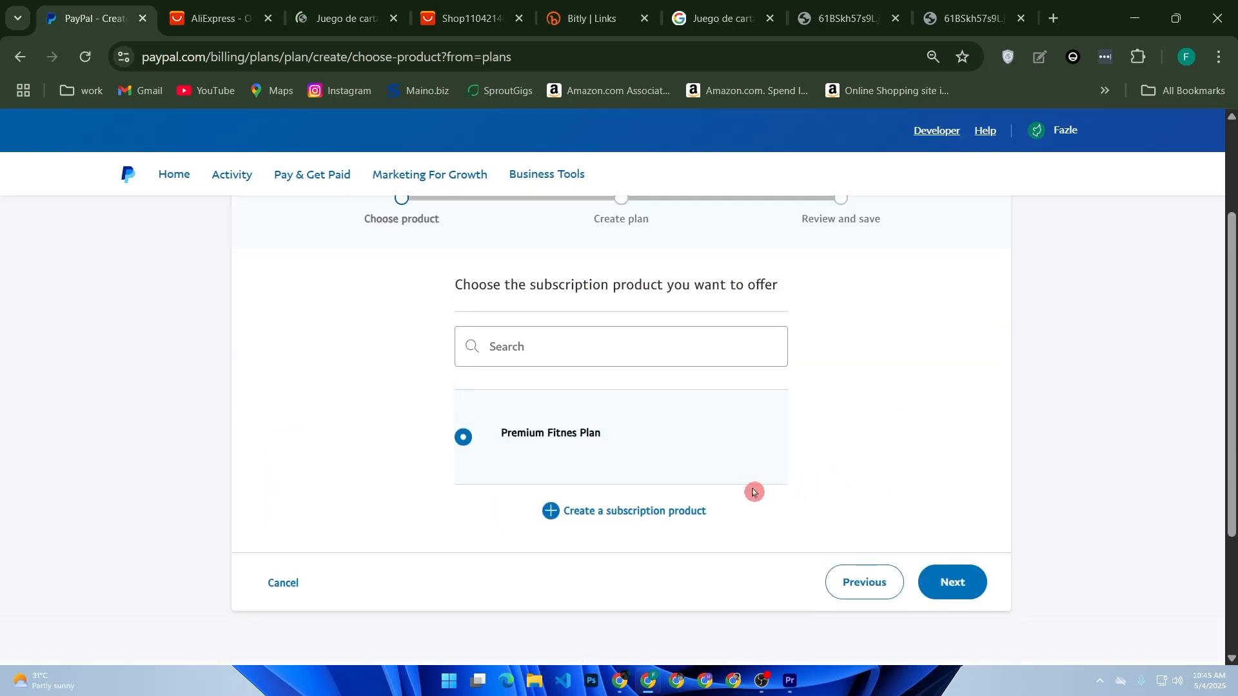
left_click(668, 520)
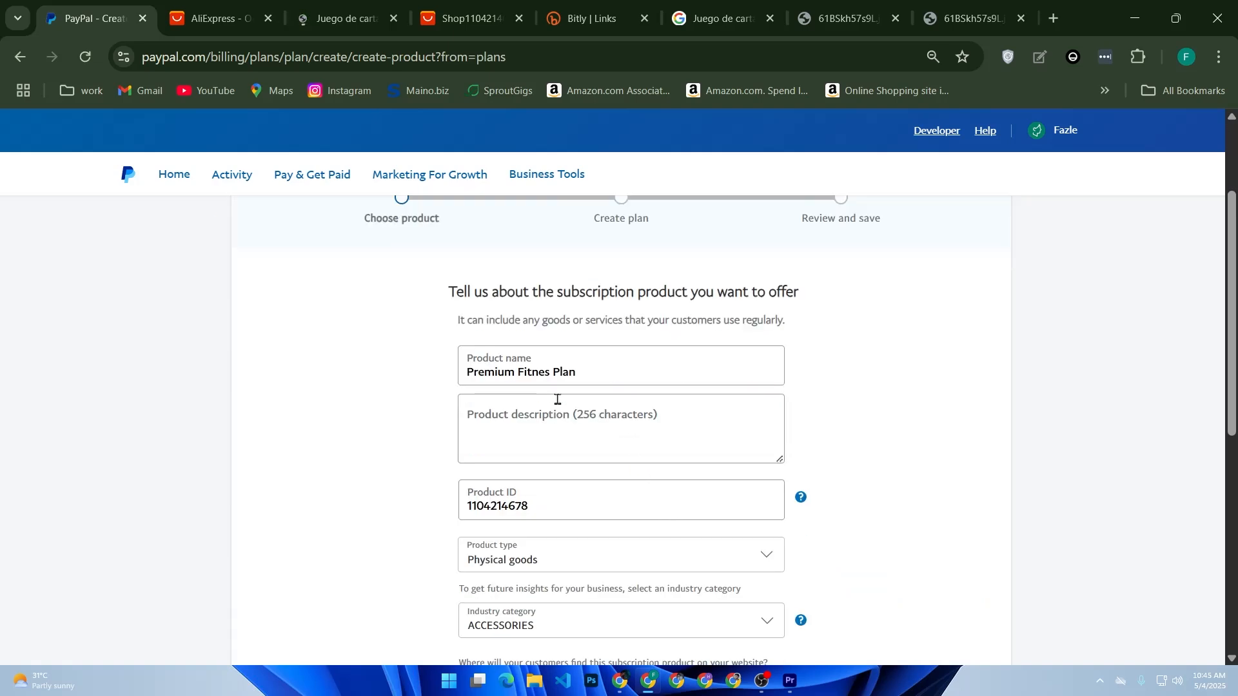
scroll(559, 401, "down", 7)
left_click(948, 422)
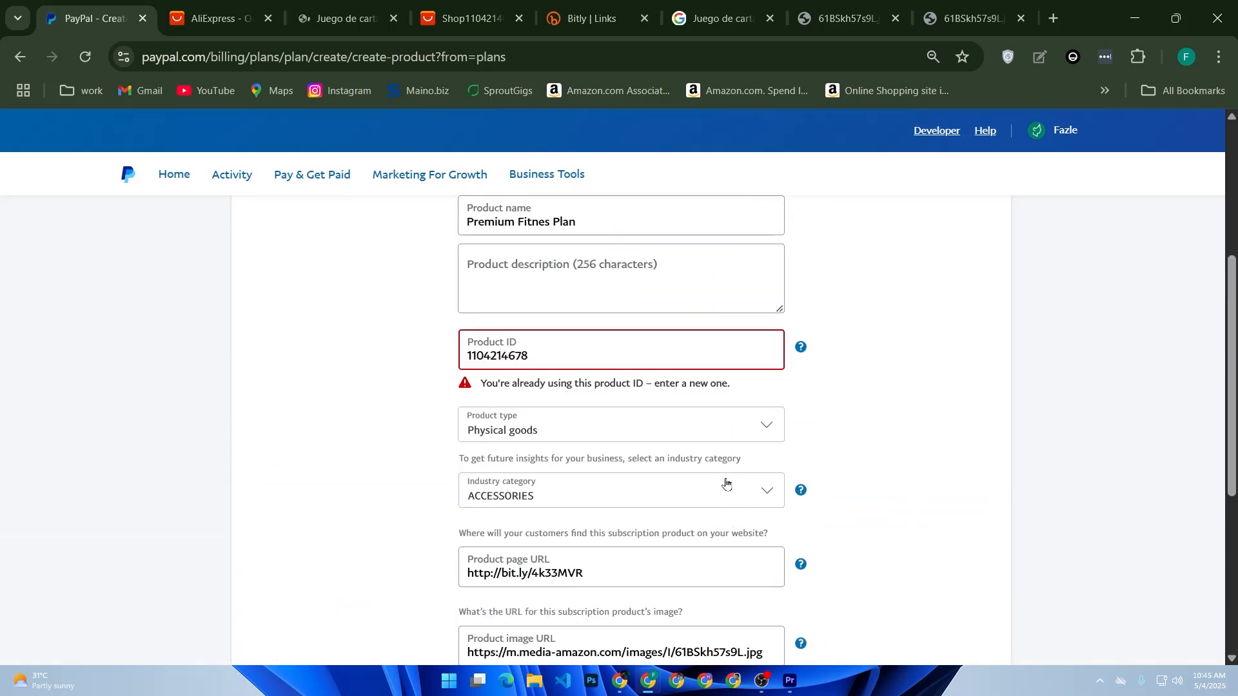
left_click(667, 353)
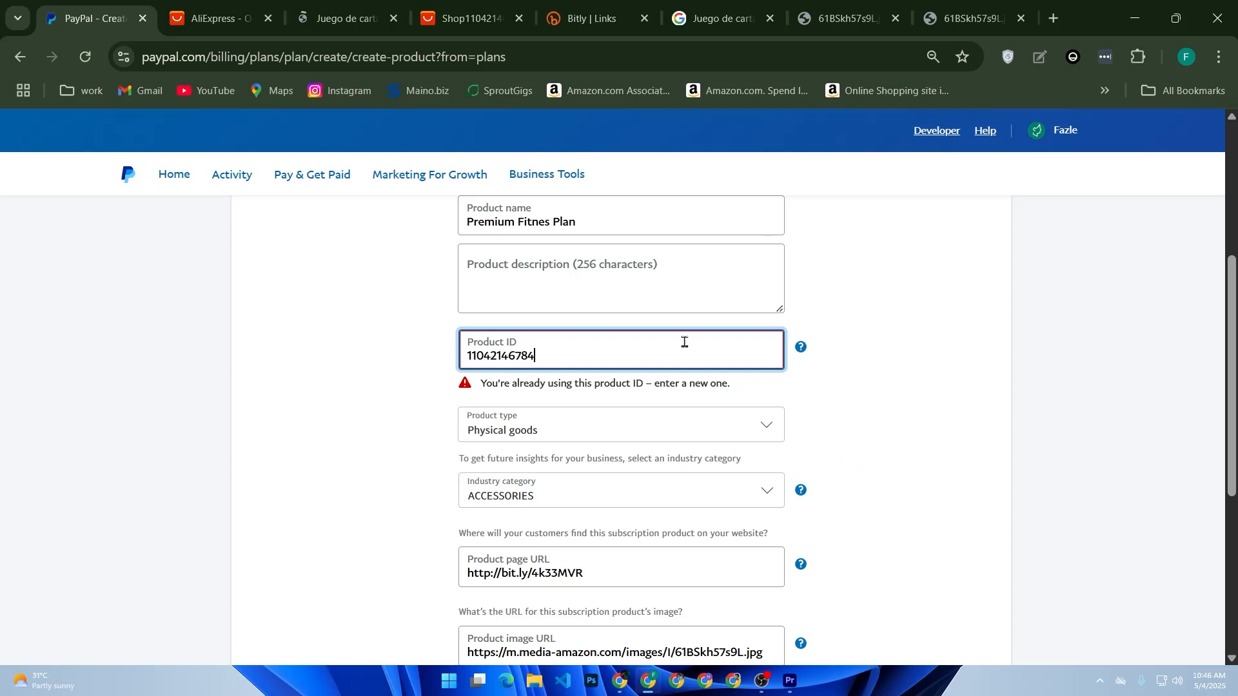
scroll(684, 342, "down", 5)
left_click(942, 389)
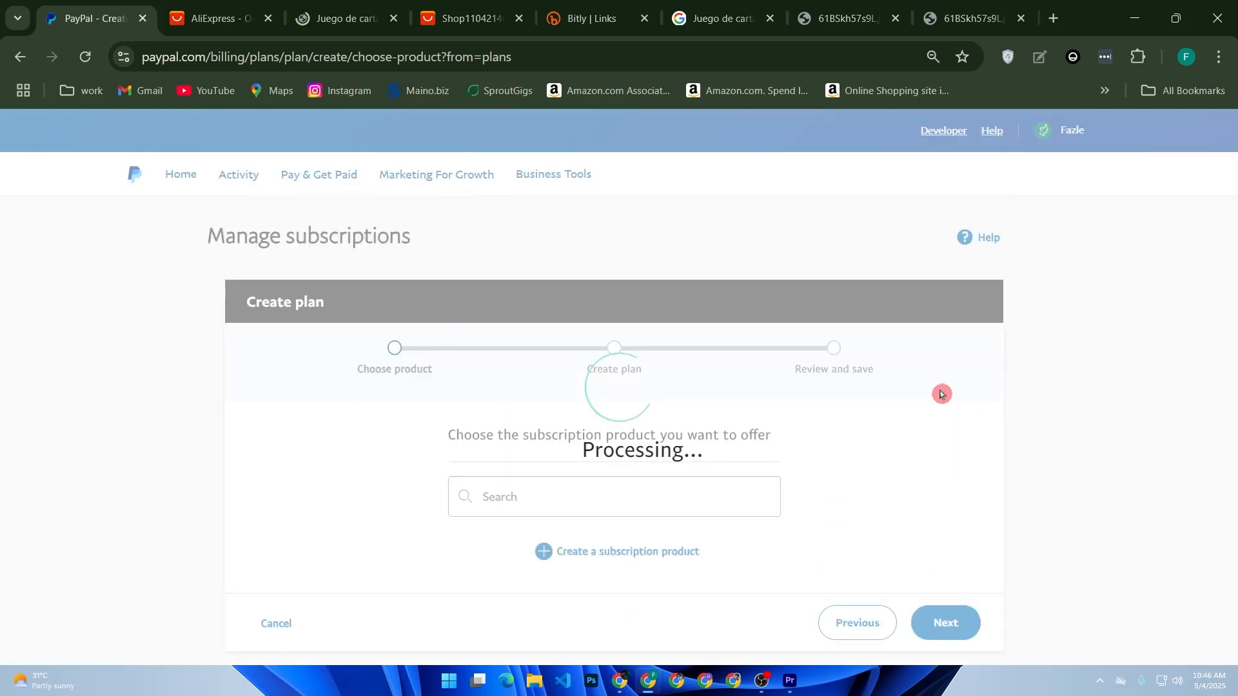
Keep the first Premium Fitnes Plan as the subscription product to offer and continue to the plan type
scroll(709, 448, "down", 2)
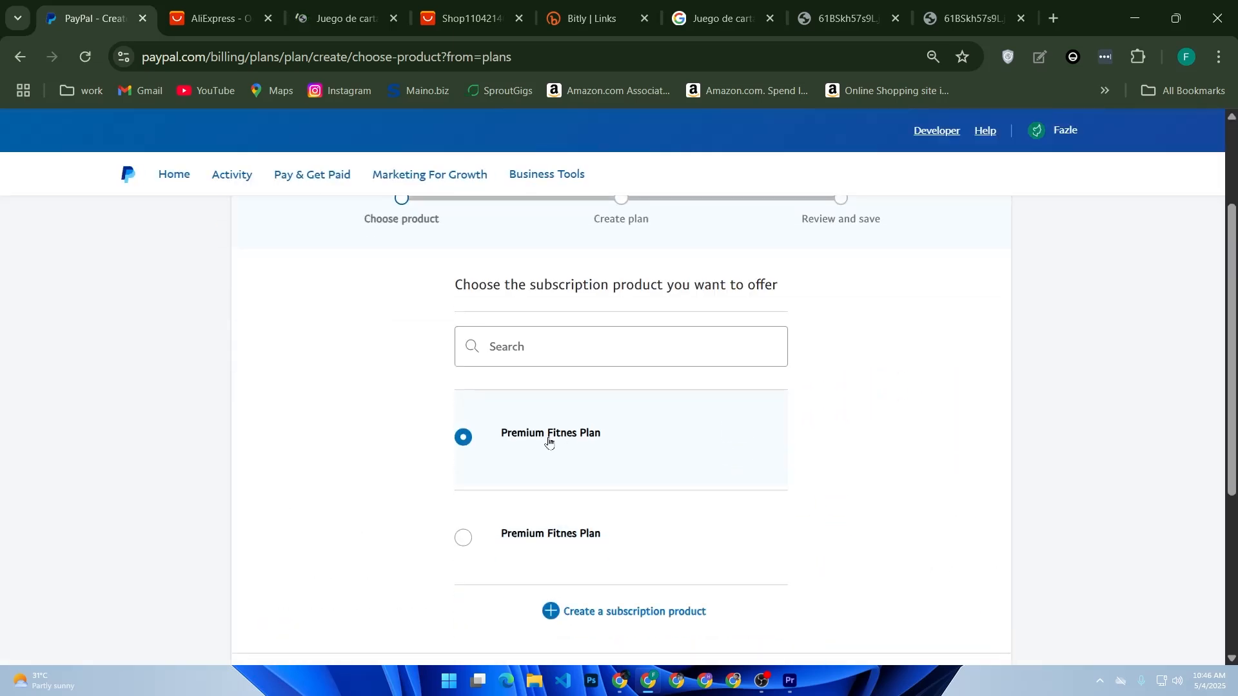
left_click(608, 353)
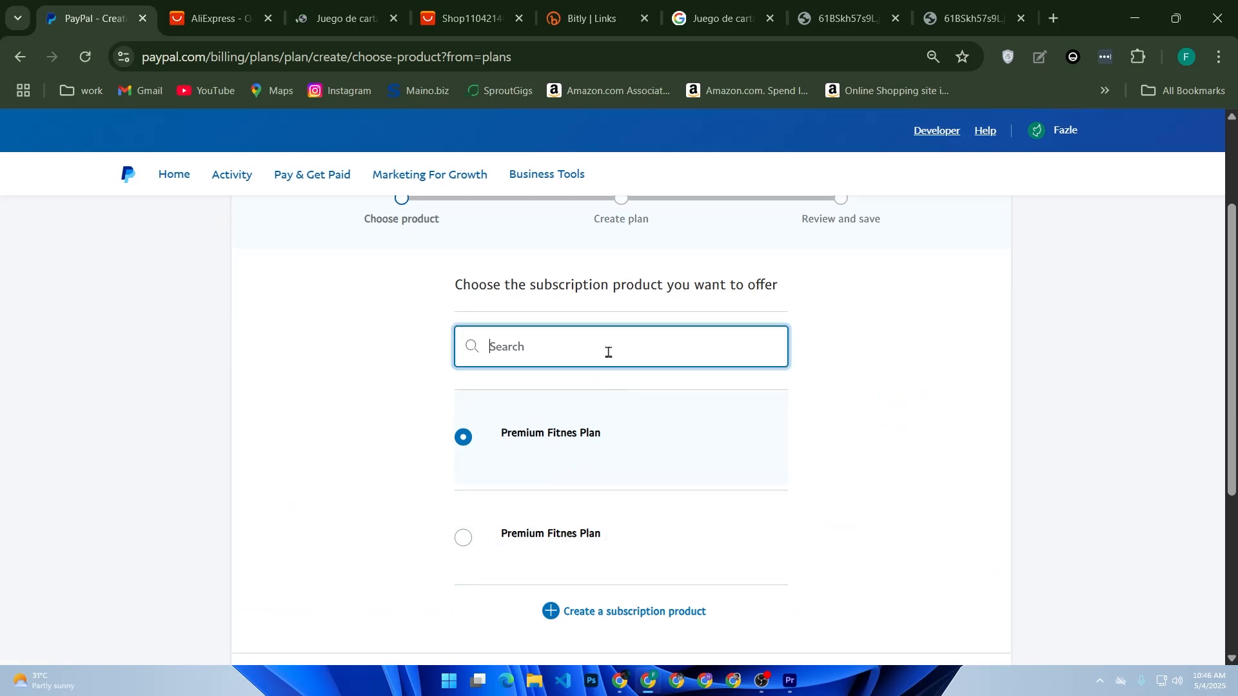
scroll(610, 353, "up", 2)
scroll(610, 356, "down", 5)
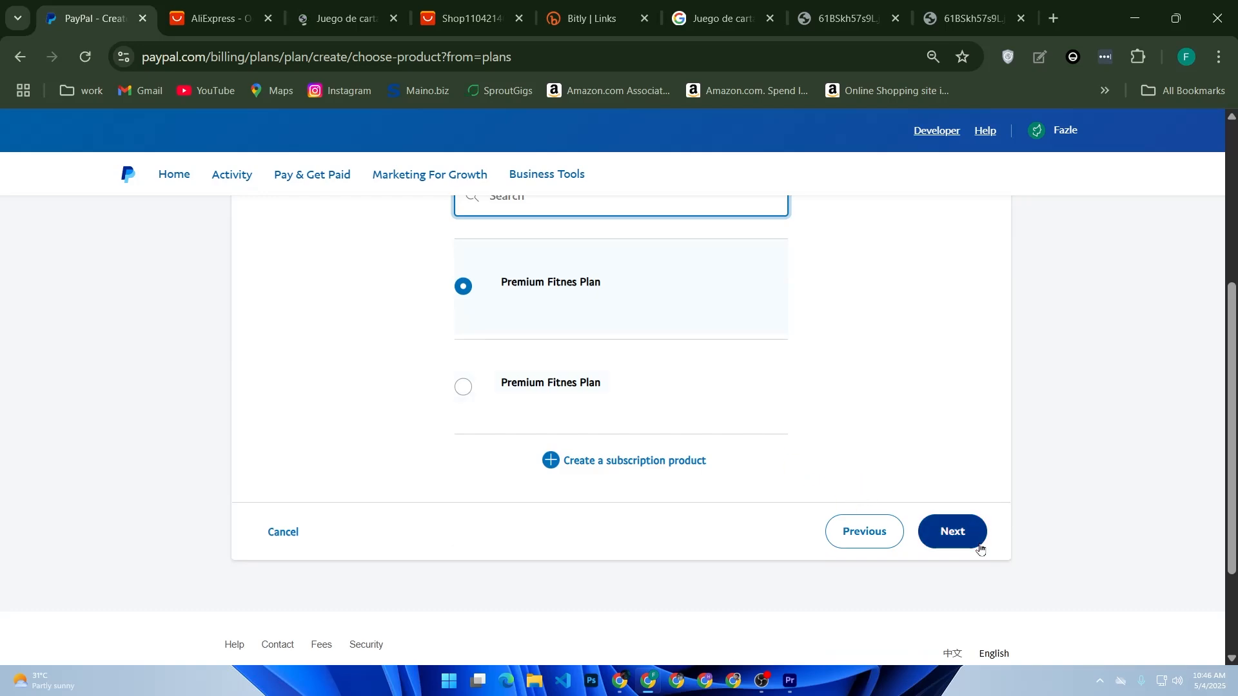
left_click(967, 538)
Keep Fixed pricing as the kind of subscription plan and continue to the plan details
scroll(830, 499, "down", 5)
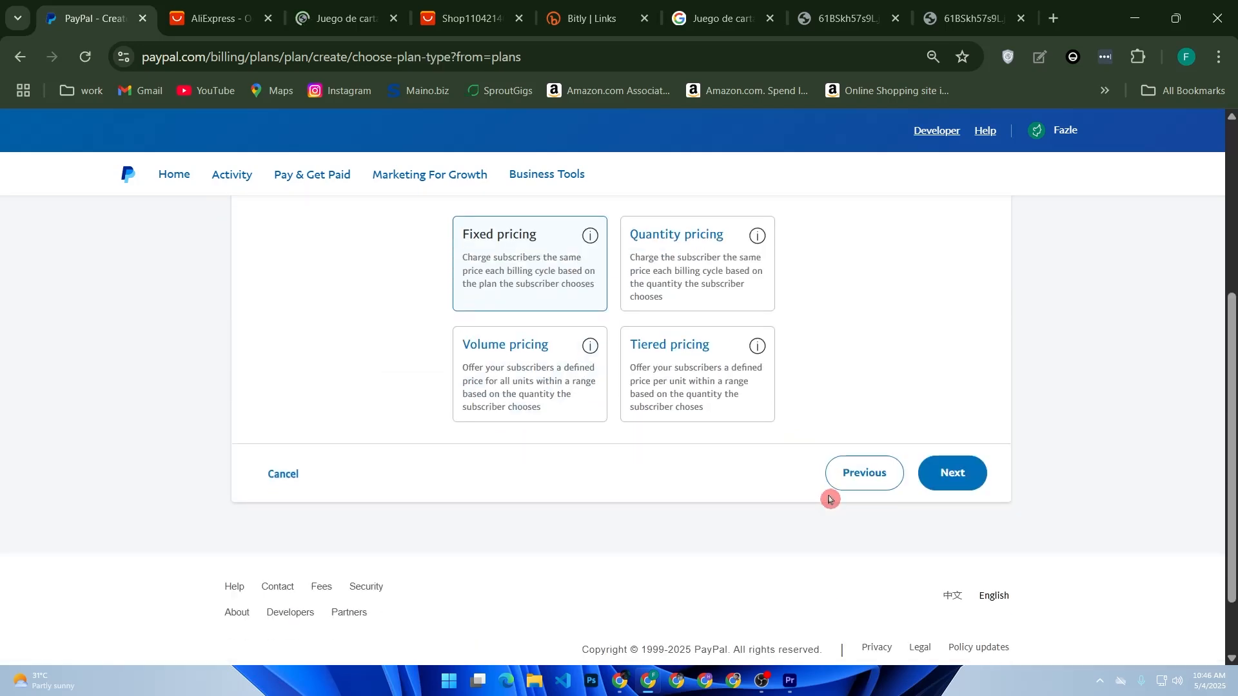
scroll(830, 500, "up", 2)
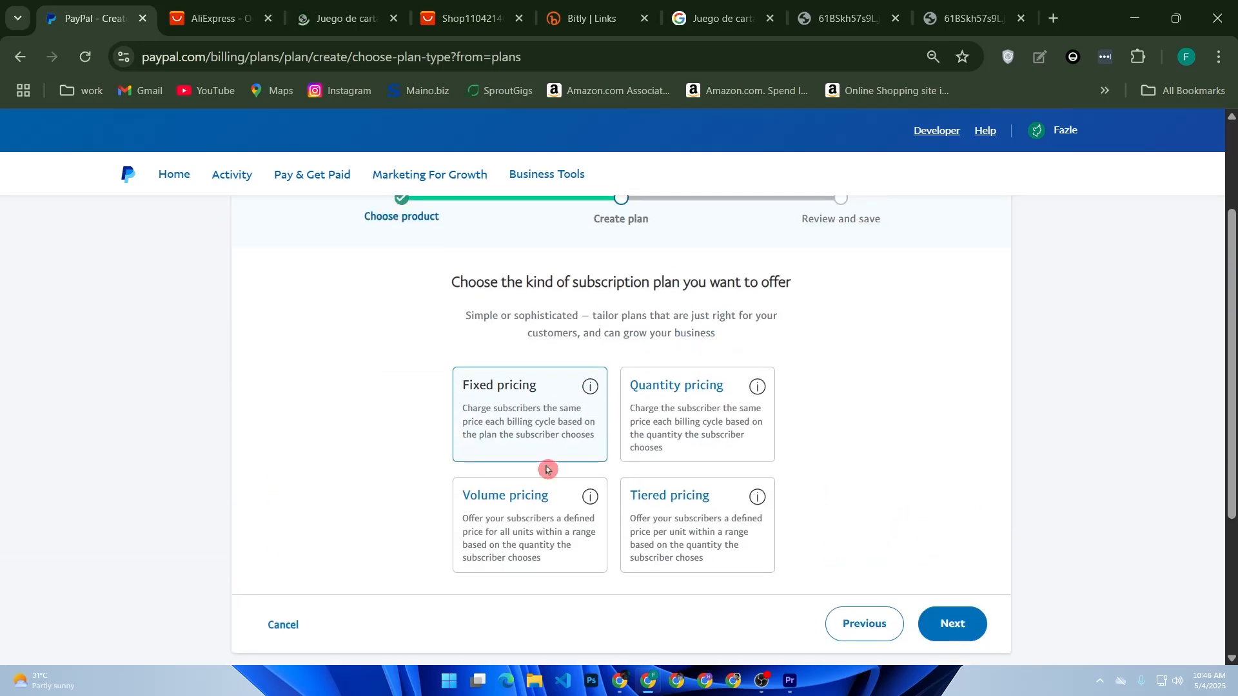
left_click(948, 629)
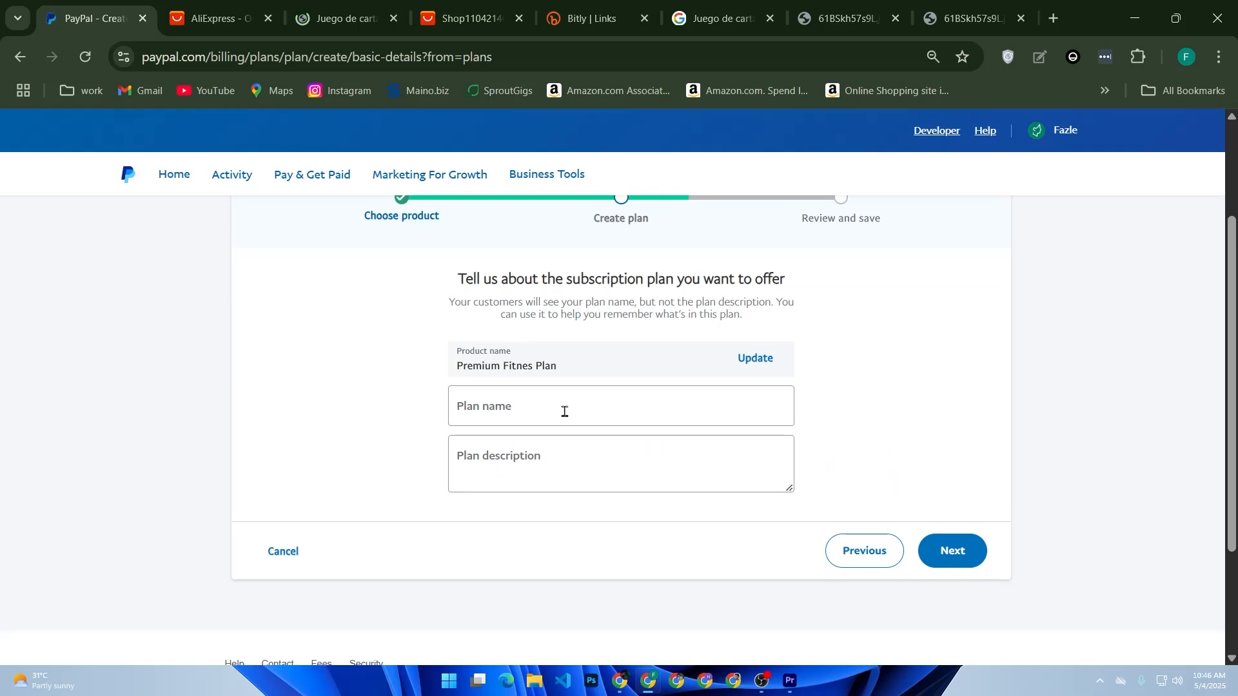
Copy the product name and enter "Premium Fitnes Plan" as both the plan name and the plan description
left_click(737, 419)
left_click_drag(632, 368, 442, 367)
key("ctrl+c")
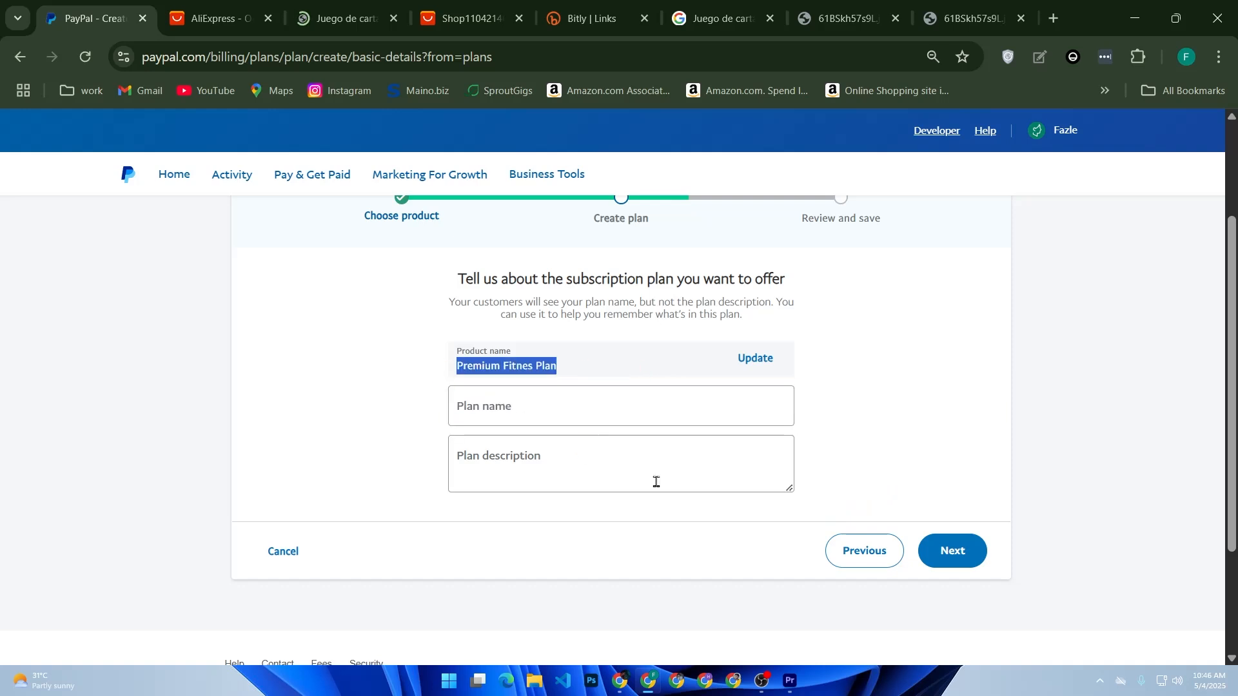
left_click(625, 425)
type("v")
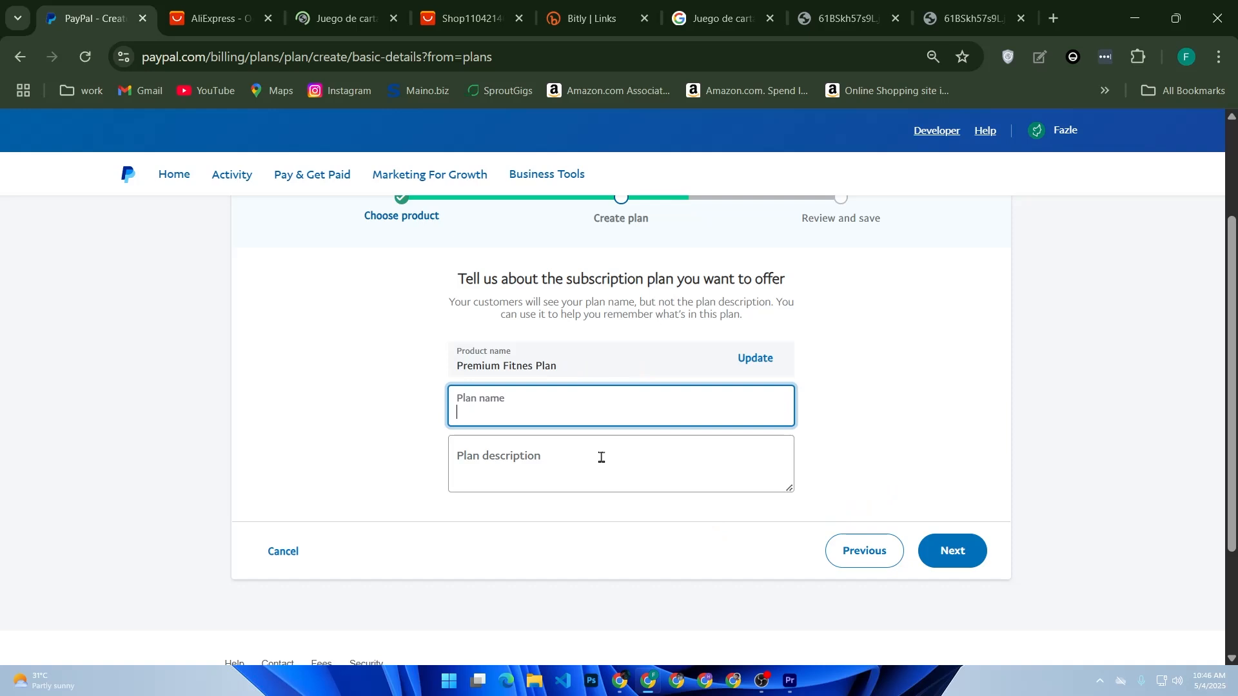
key("ctrl+v")
left_click(601, 457)
key("ctrl+v")
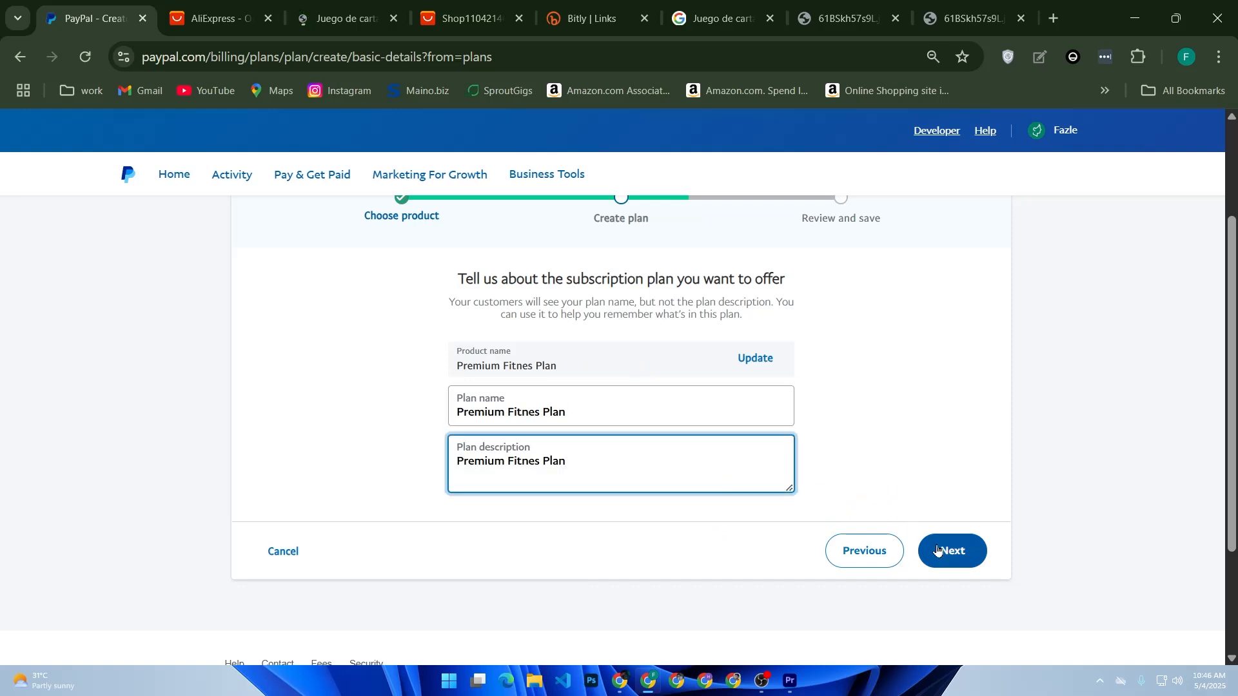
Continue to the plan's pricing details and keep USD as the currency
left_click(935, 550)
scroll(935, 545, "down", 2)
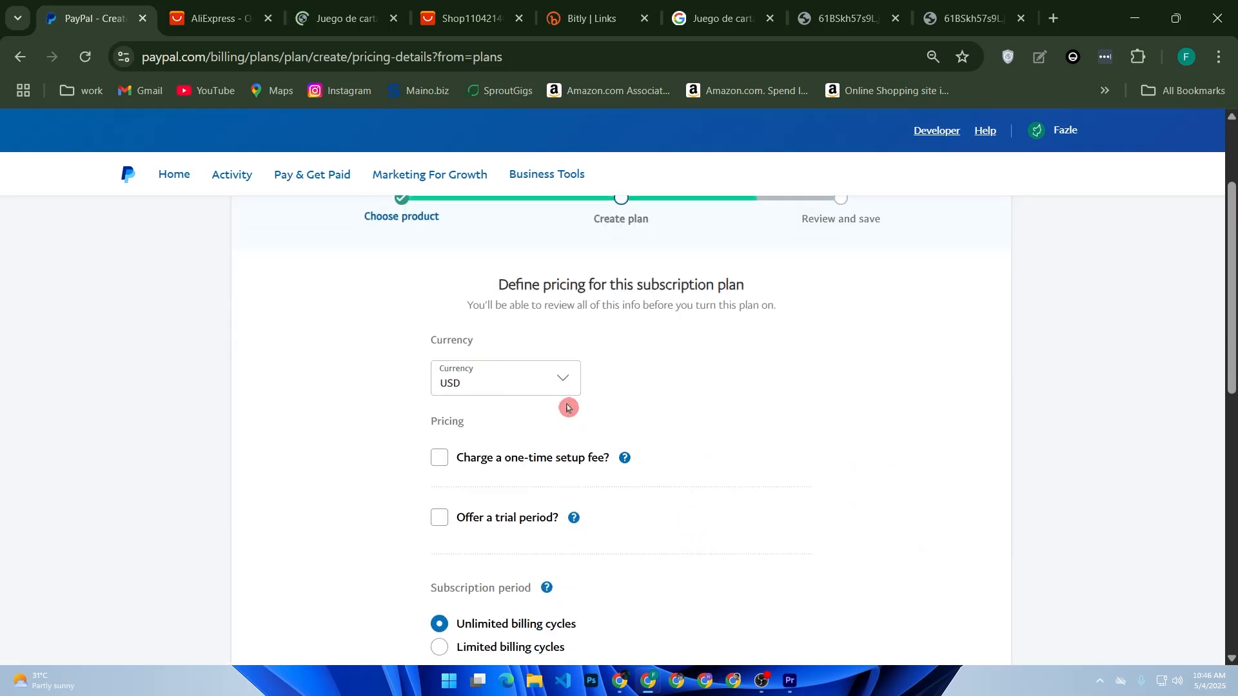
left_click(513, 383)
left_click(335, 436)
scroll(484, 465, "down", 2)
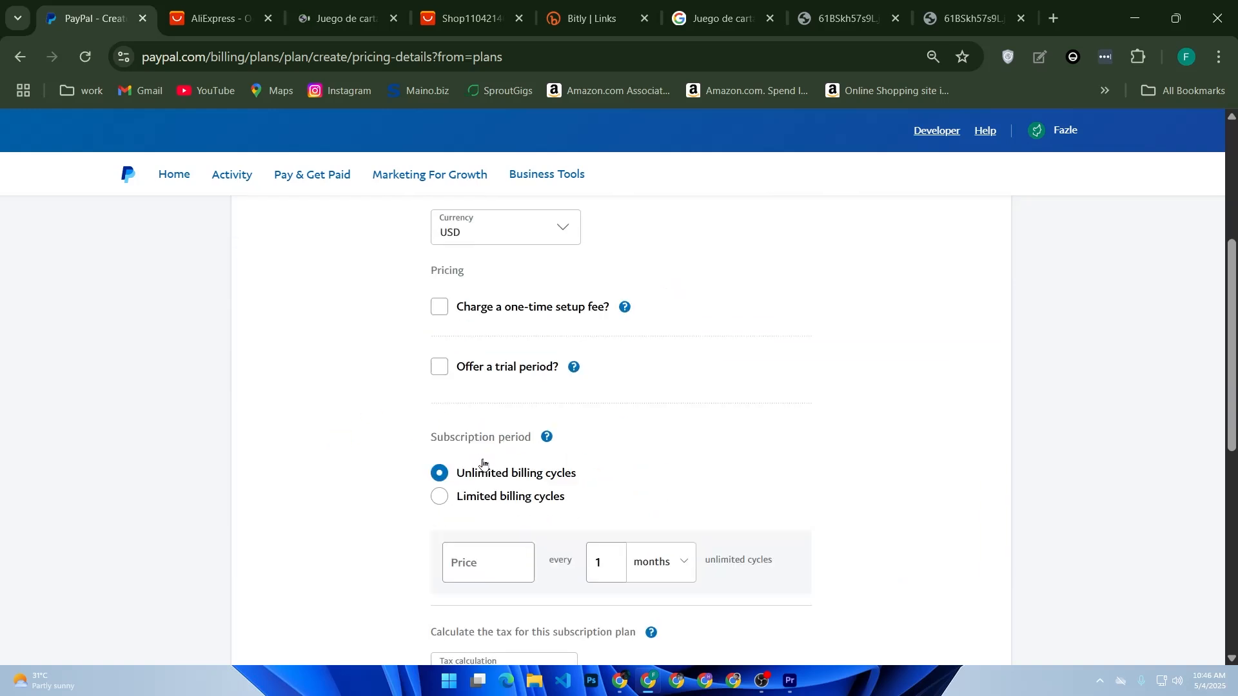
Set the subscription price to $50, keeping billing every 1 month with unlimited billing cycles
scroll(512, 511, "down", 2)
left_click(495, 422)
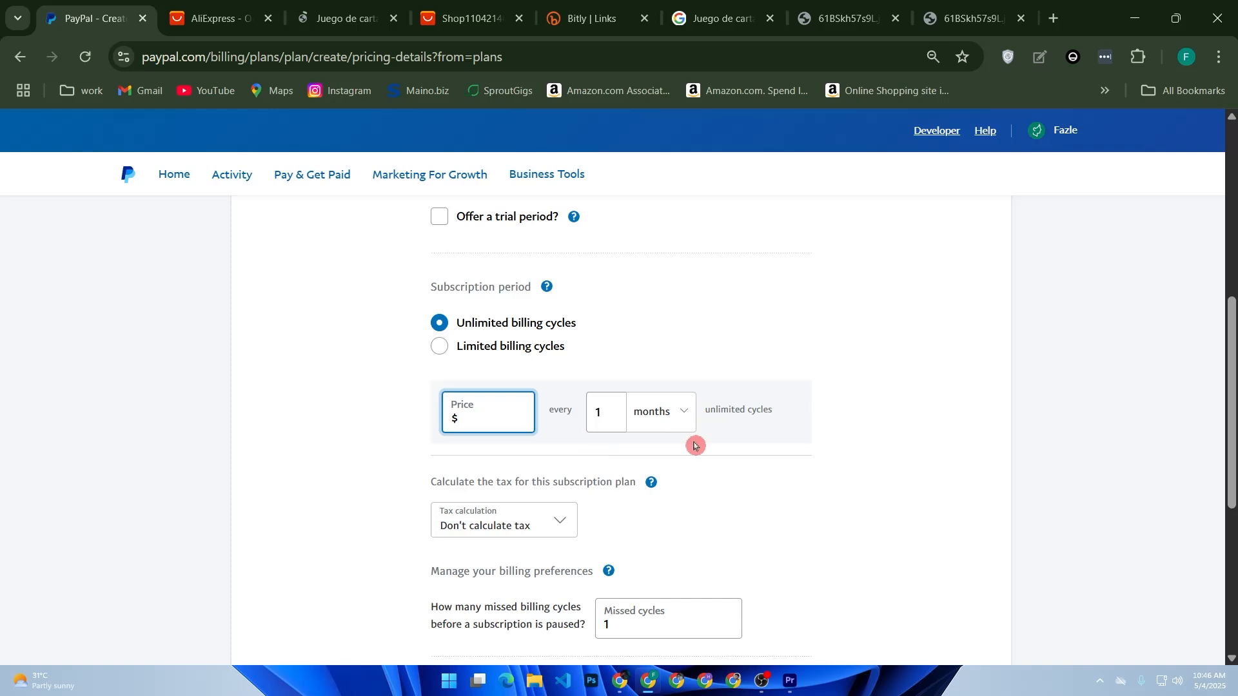
scroll(611, 464, "down", 2)
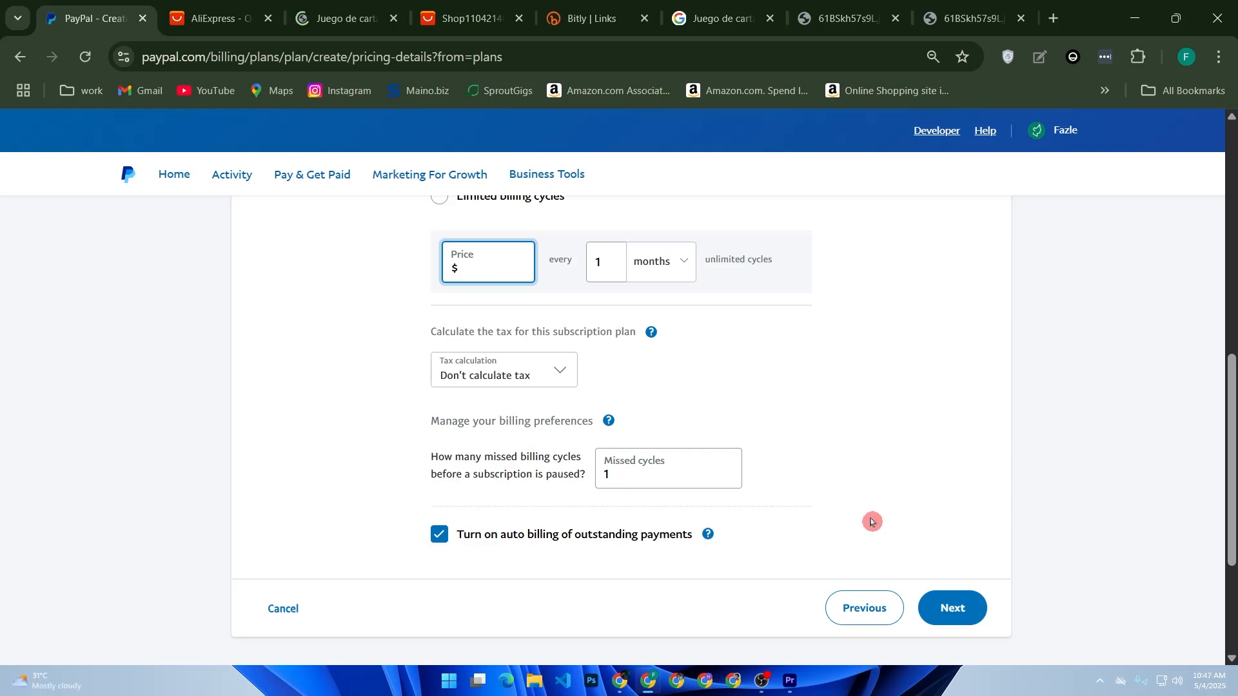
type("50.")
key("BackSpace")
scroll(883, 517, "up", 5)
mouse_move(544, 437)
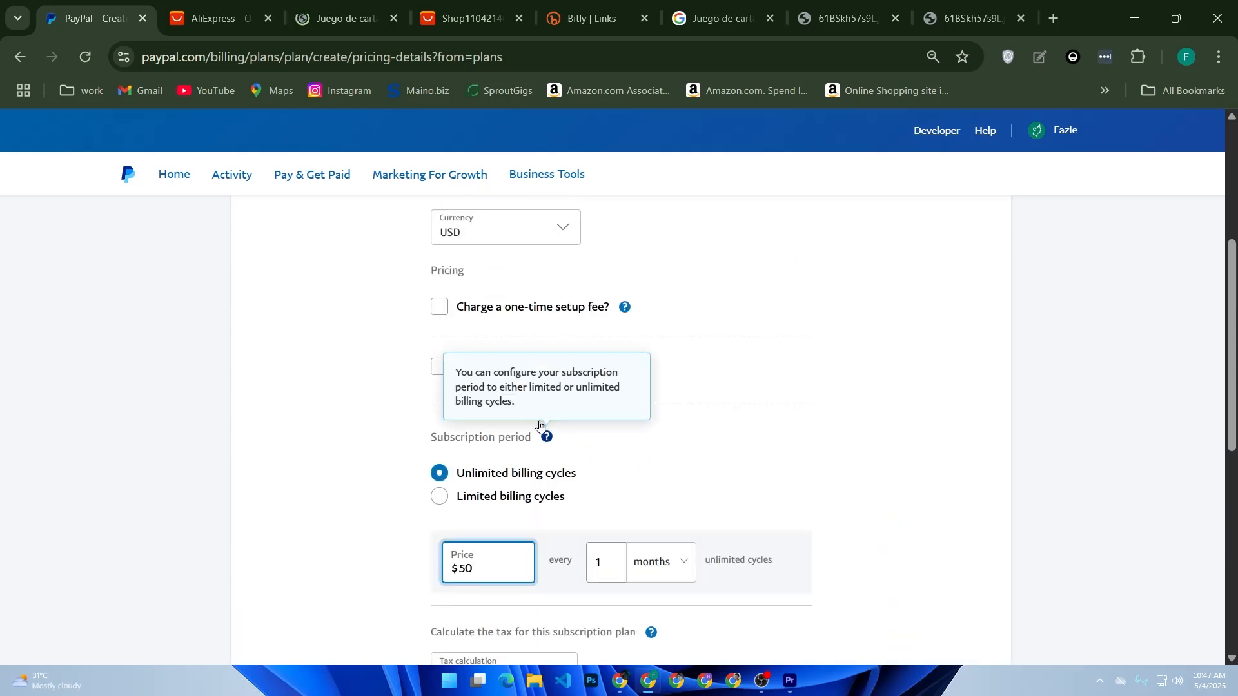
scroll(790, 526, "up", 2)
scroll(799, 548, "down", 6)
Submit the pricing details, go through the plan review and turn the new plan on
left_click(938, 599)
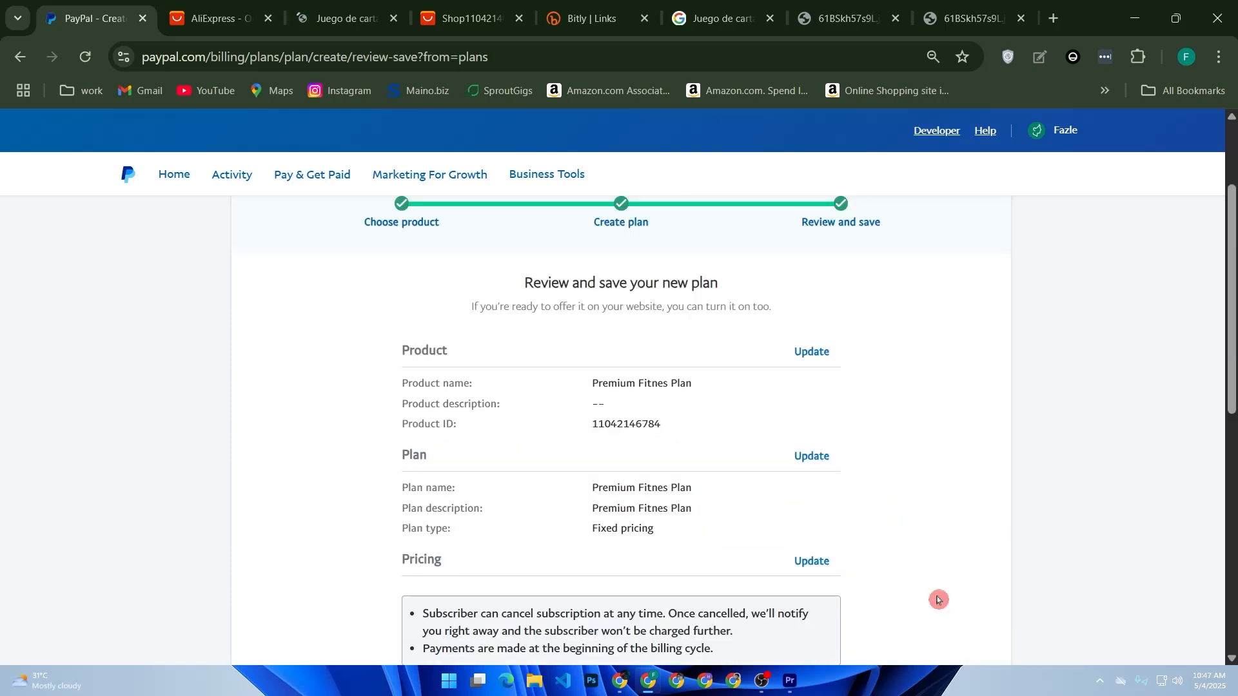
scroll(937, 564, "down", 6)
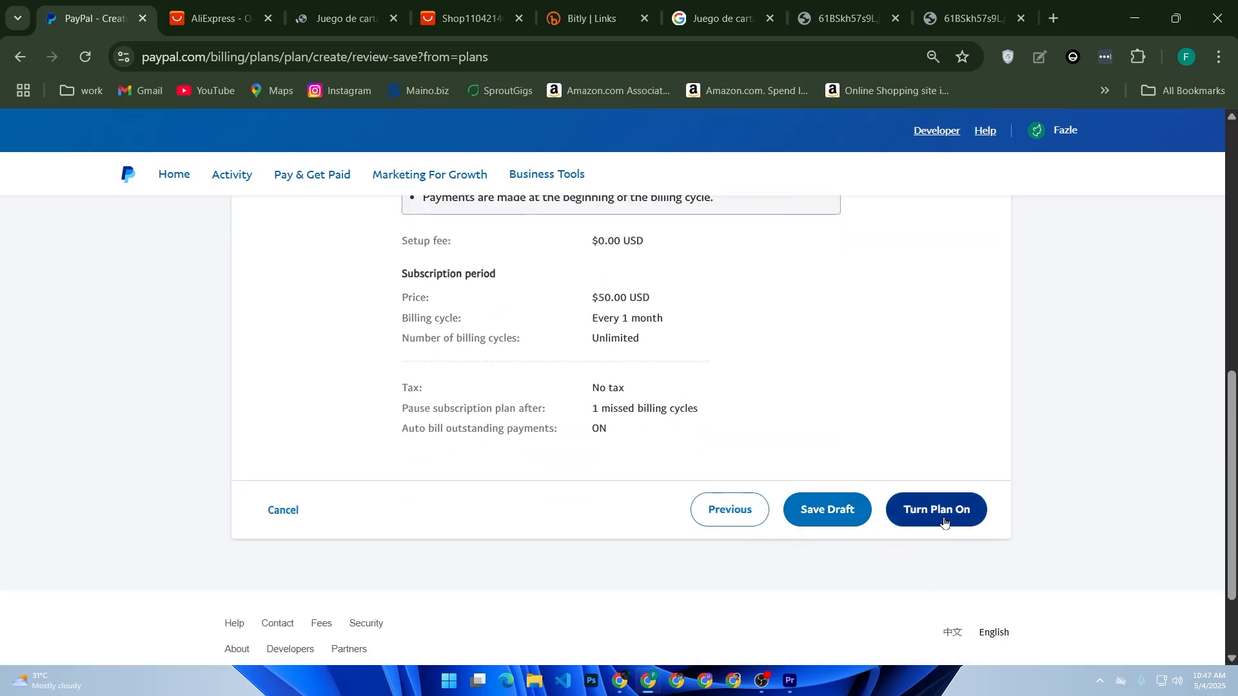
left_click(943, 523)
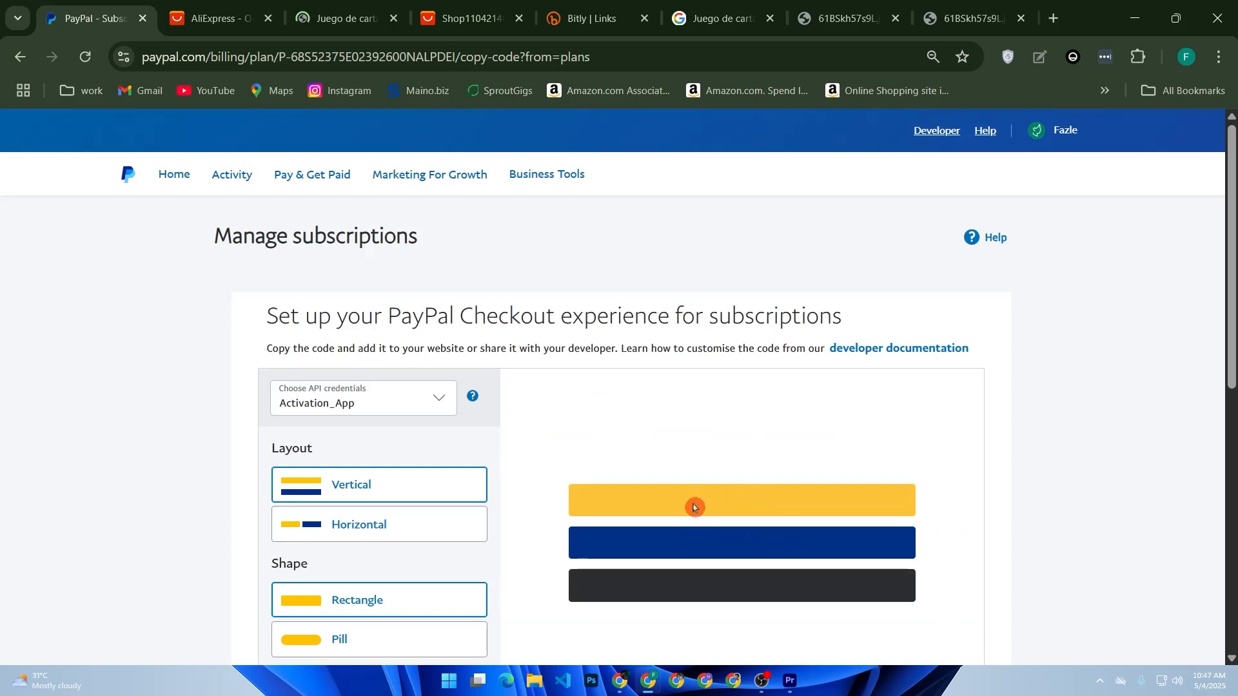
Copy the PayPal Checkout subscription button code, keeping the vertical layout, rectangle shape, gold color and Subscribe text
scroll(822, 446, "down", 2)
scroll(818, 451, "up", 2)
scroll(820, 450, "down", 6)
left_click(910, 482)
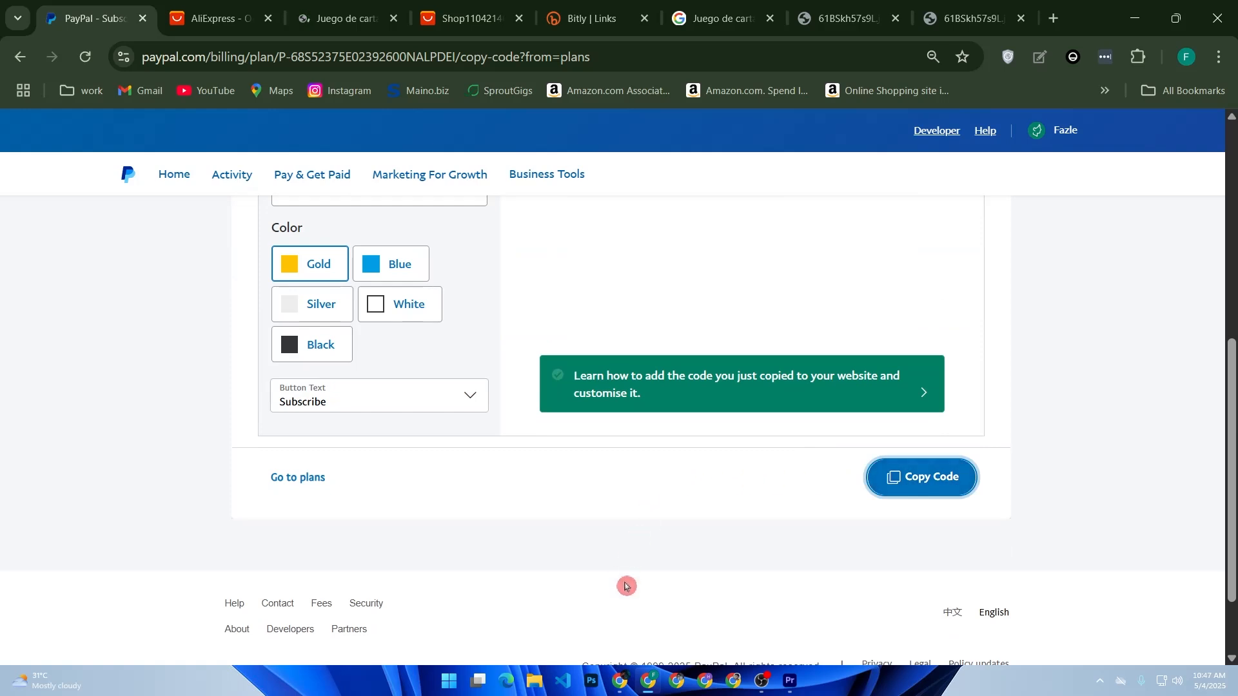
scroll(606, 500, "up", 4)
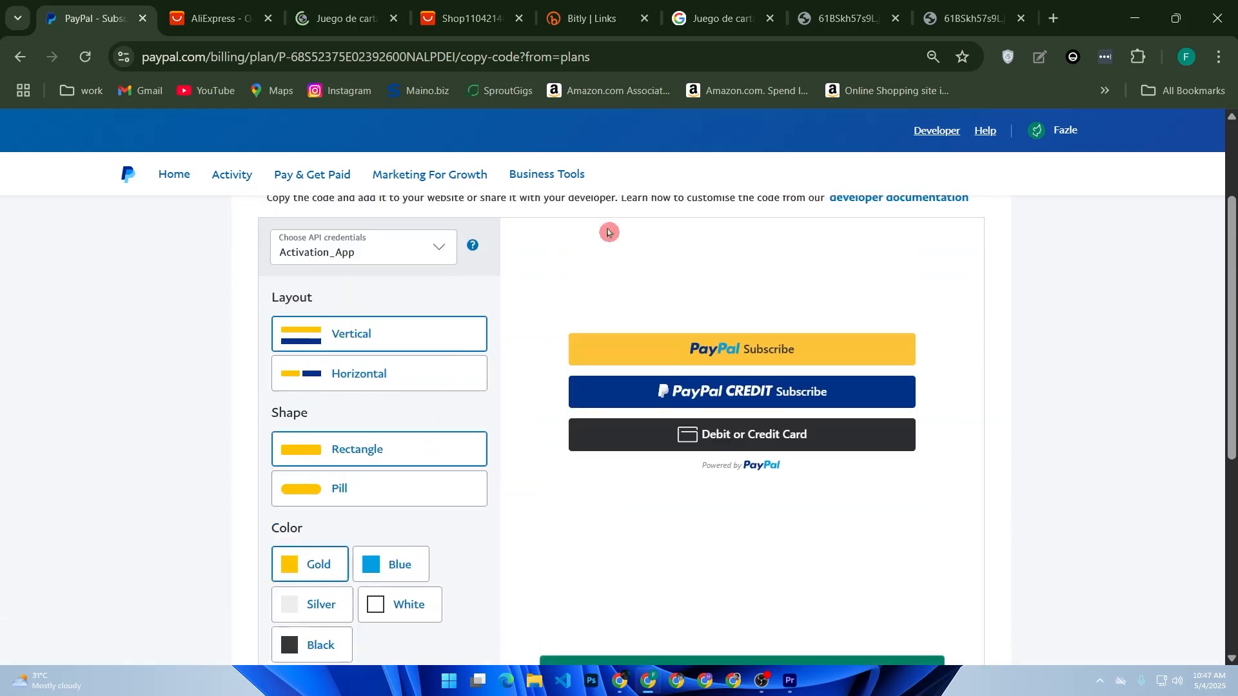